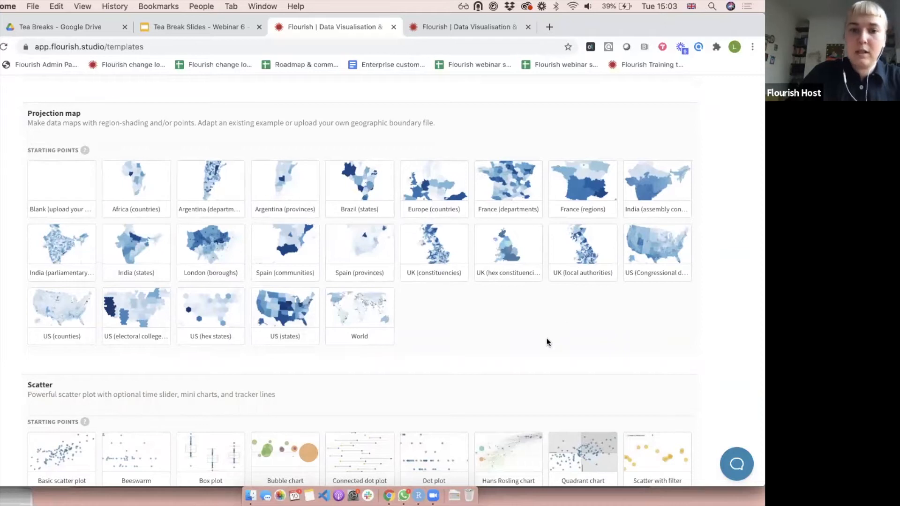
# - Create a projection map from the Africa (countries) starting point and look over its preview
pyautogui.click(132, 205)
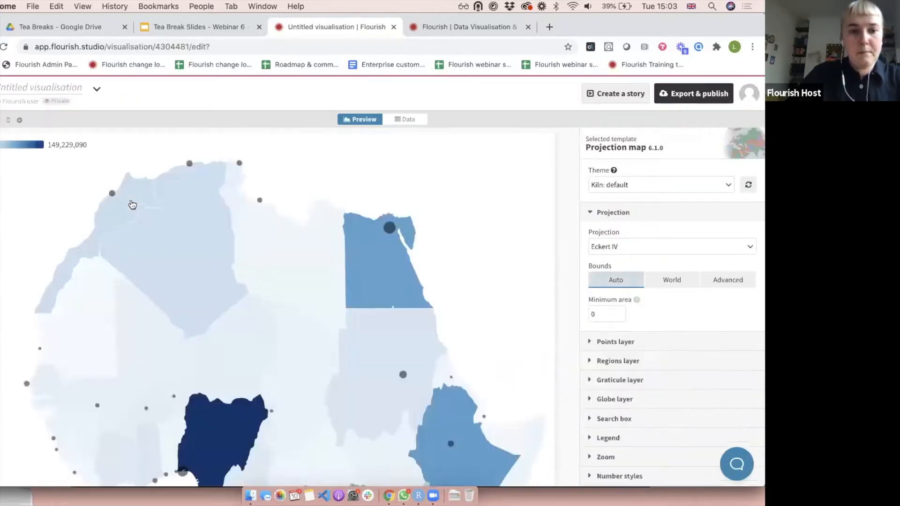
pyautogui.scroll(-4, 132, 204)
pyautogui.scroll(3, 187, 243)
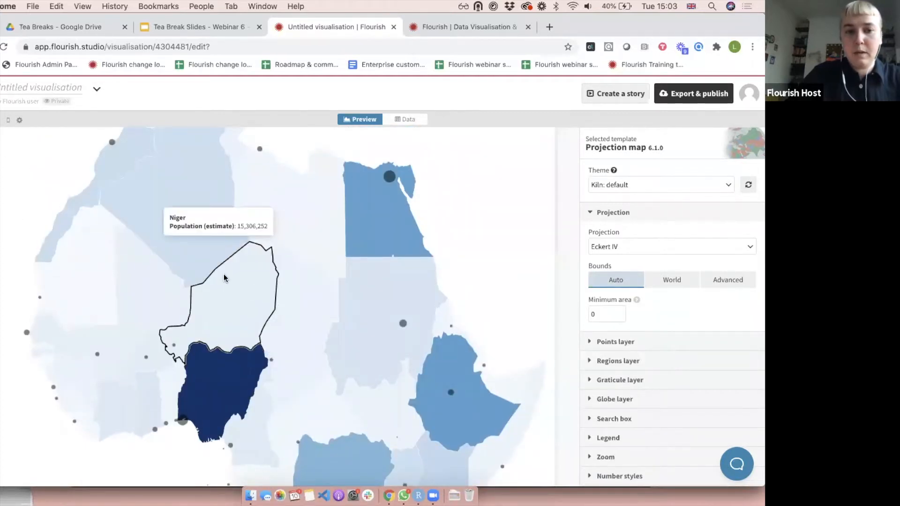
pyautogui.scroll(2, 168, 221)
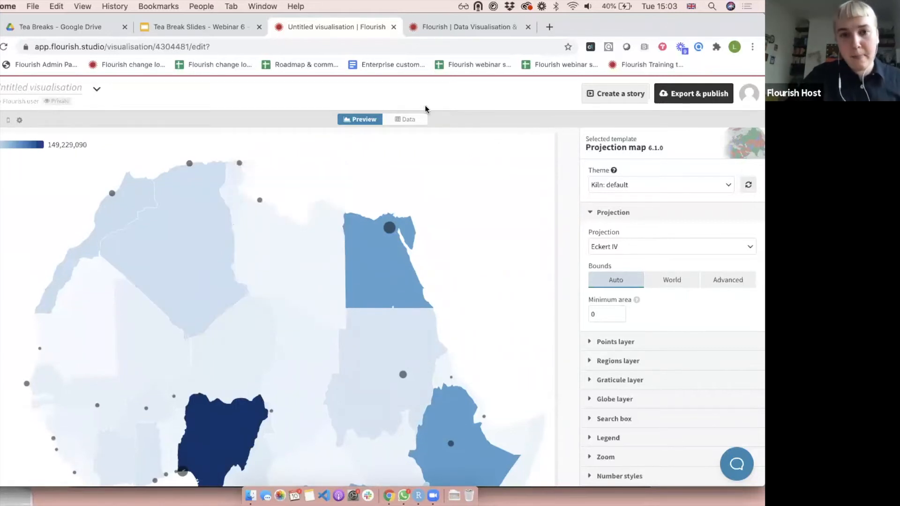
# - Inspect the GeoJSON coordinates of the Central African Republic's geometry cell in the map's data sheet, leaving the value unsaved
pyautogui.click(403, 119)
pyautogui.click(28, 180)
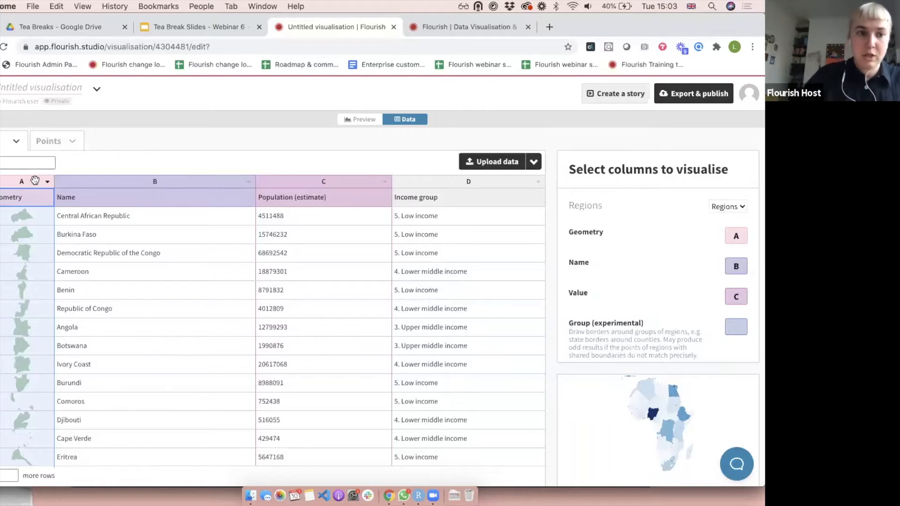
pyautogui.click(25, 199)
pyautogui.doubleClick(35, 214)
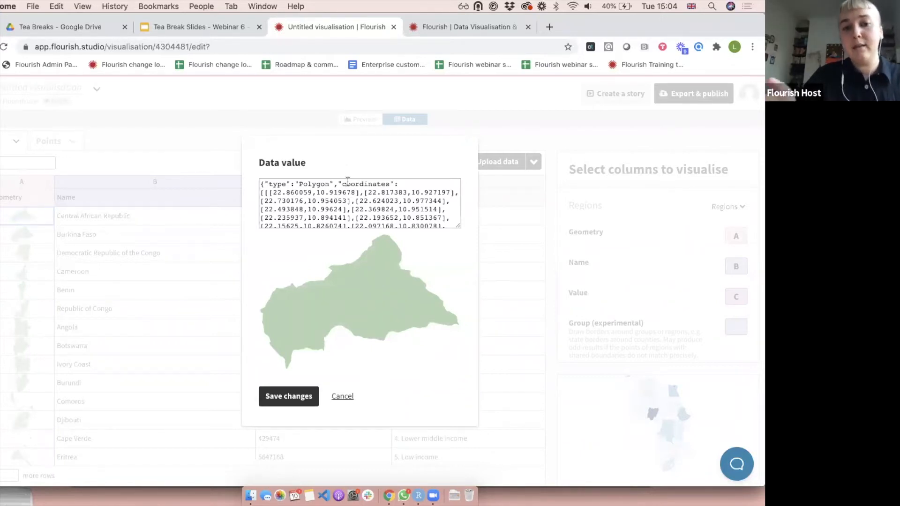
pyautogui.scroll(-10, 347, 180)
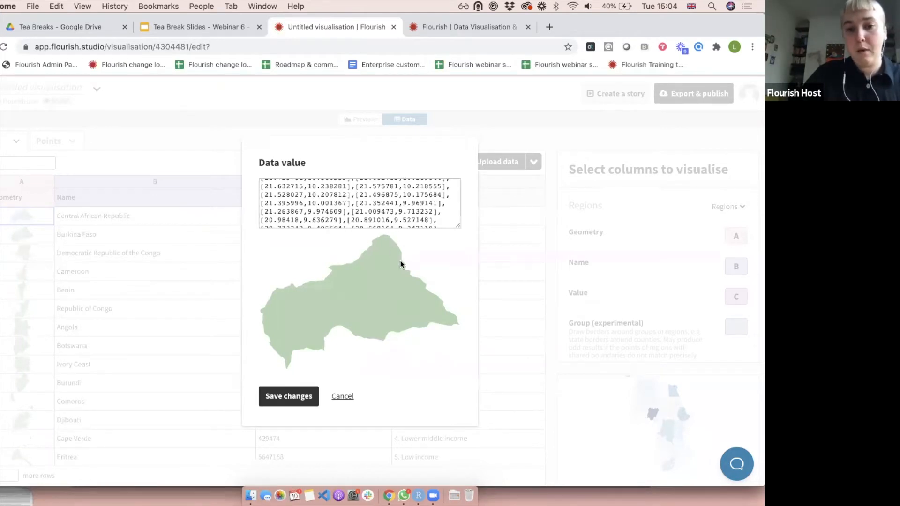
pyautogui.scroll(10, 365, 197)
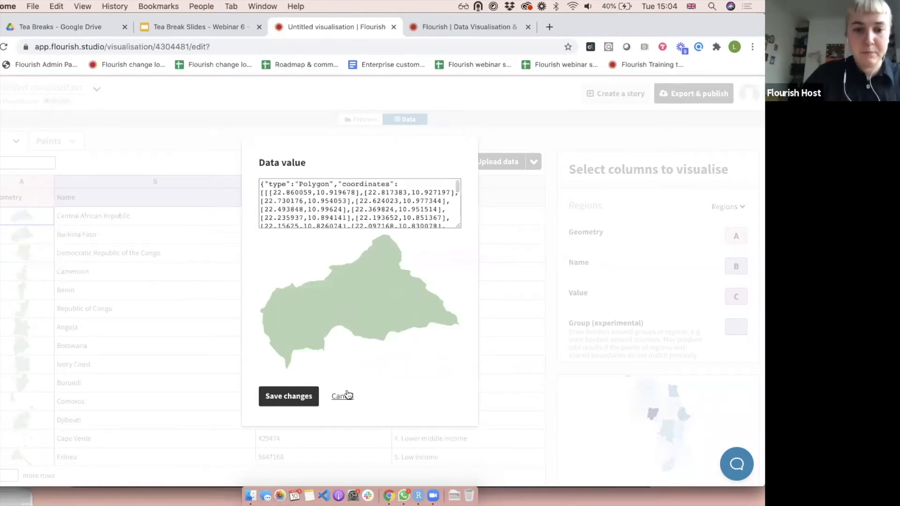
pyautogui.click(342, 396)
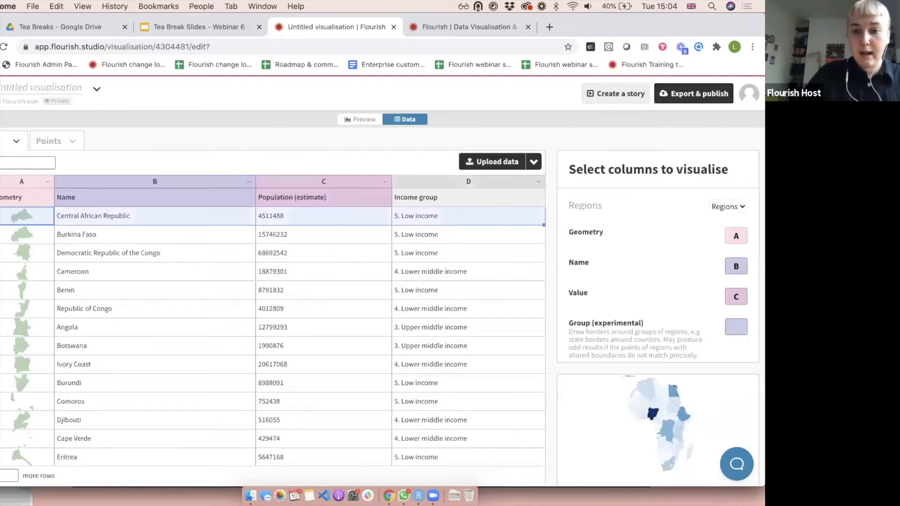
# - Clear the Central African Republic row, undo the clearing, and return to the templates gallery
pyautogui.press('BackSpace')
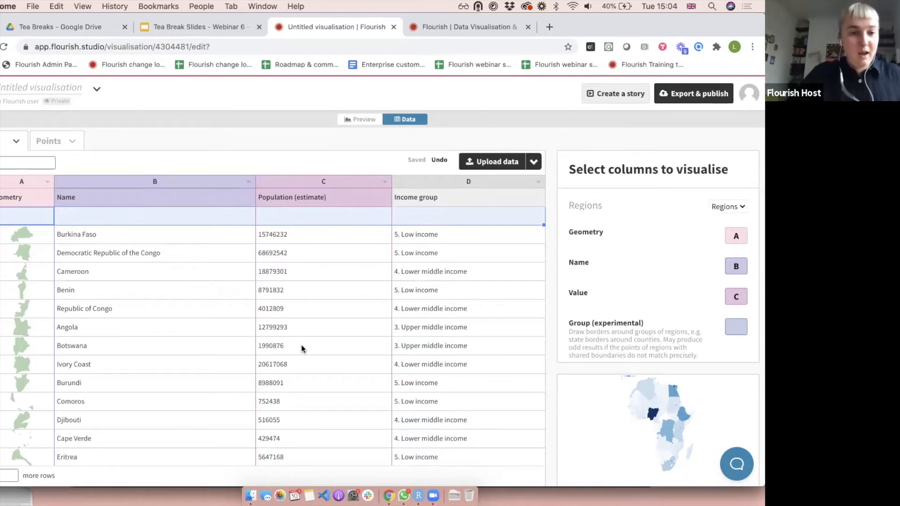
pyautogui.press('super+z')
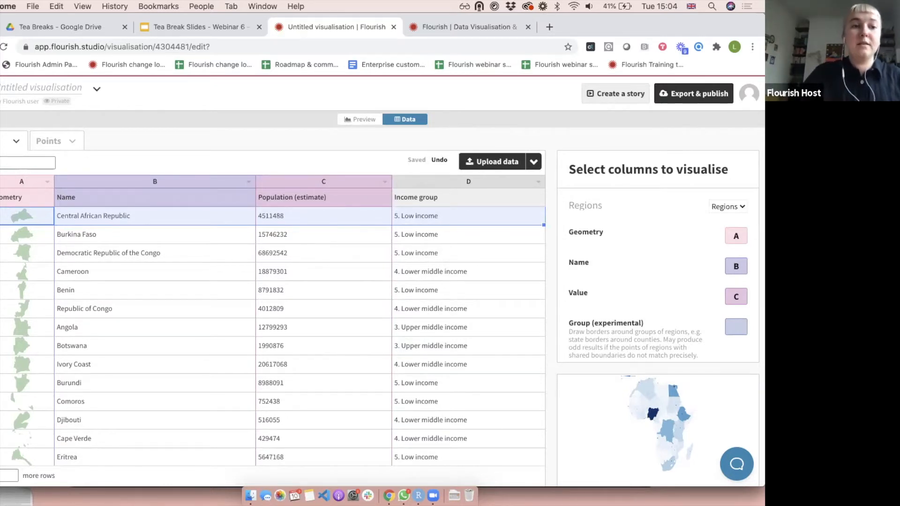
pyautogui.press('super+r')
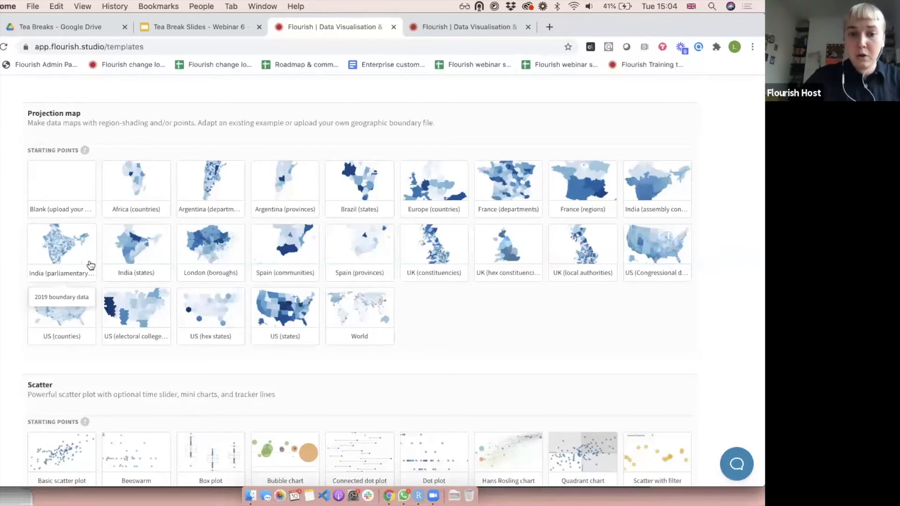
# - Switch to Google Slides, follow the "add your own GeoJSON" link, and download the UK's National Parks boundaries GeoJSON file
pyautogui.click(190, 27)
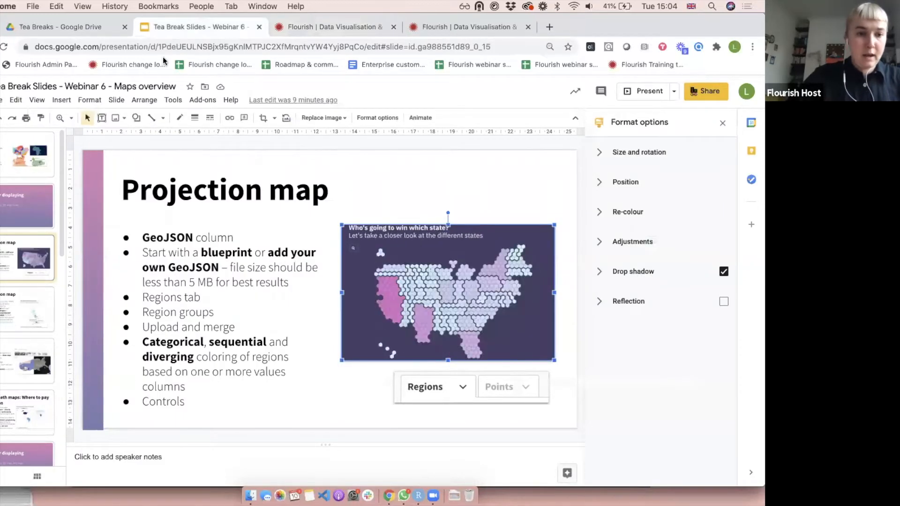
pyautogui.click(36, 307)
pyautogui.click(228, 238)
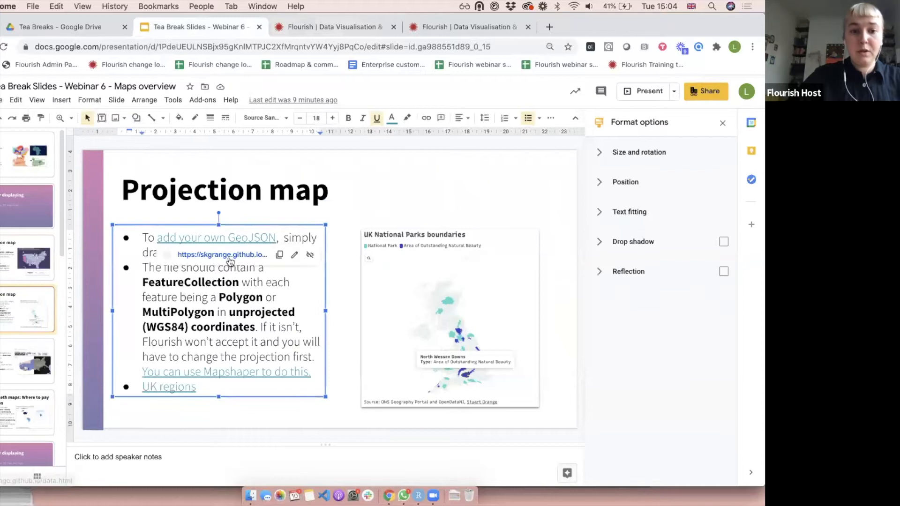
pyautogui.click(228, 258)
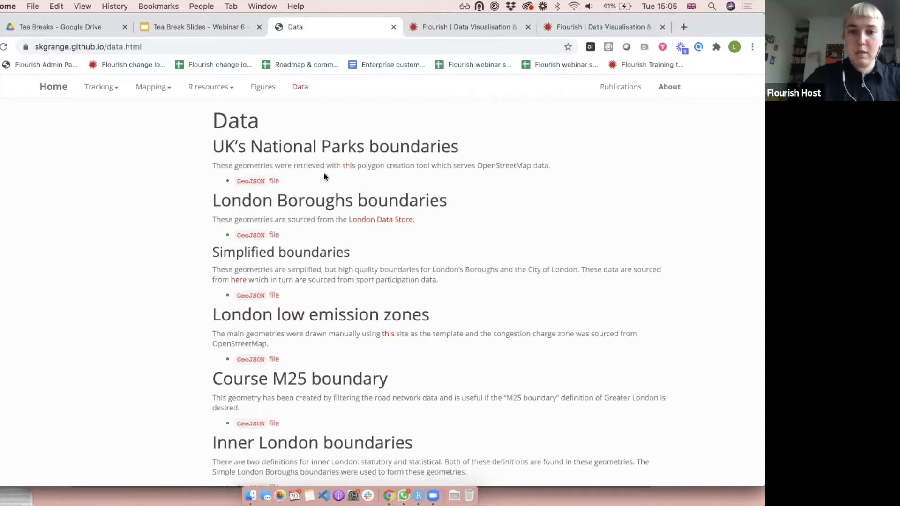
pyautogui.click(257, 186)
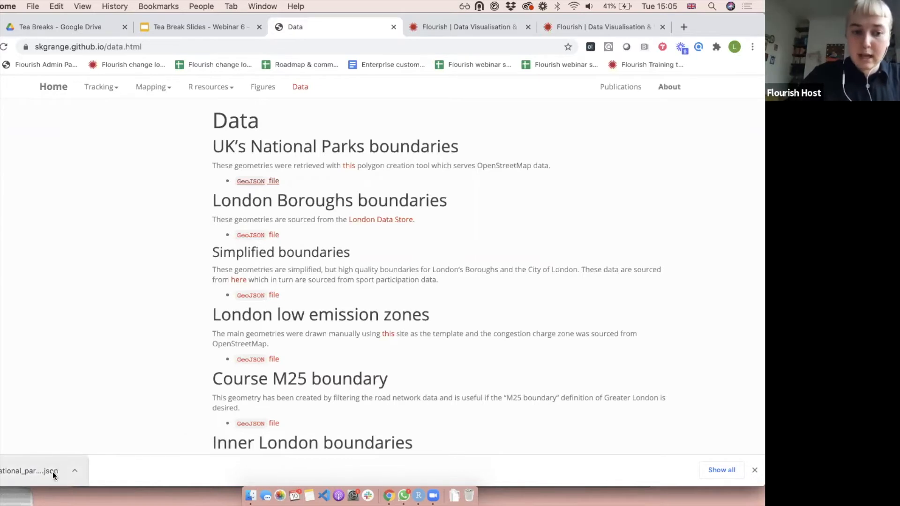
# - Switch to Flourish, create a blank projection map, and import the downloaded national parks GeoJSON file, overwriting the current sheet
pyautogui.click(453, 25)
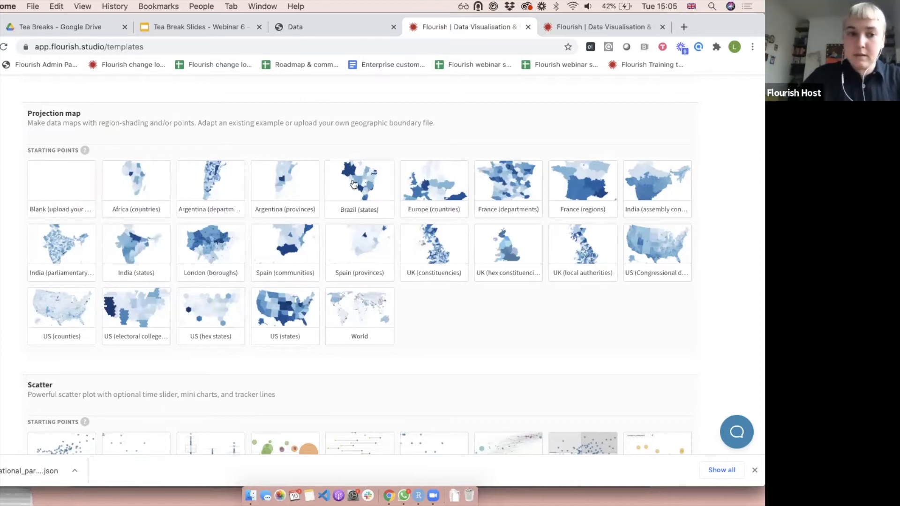
pyautogui.click(100, 164)
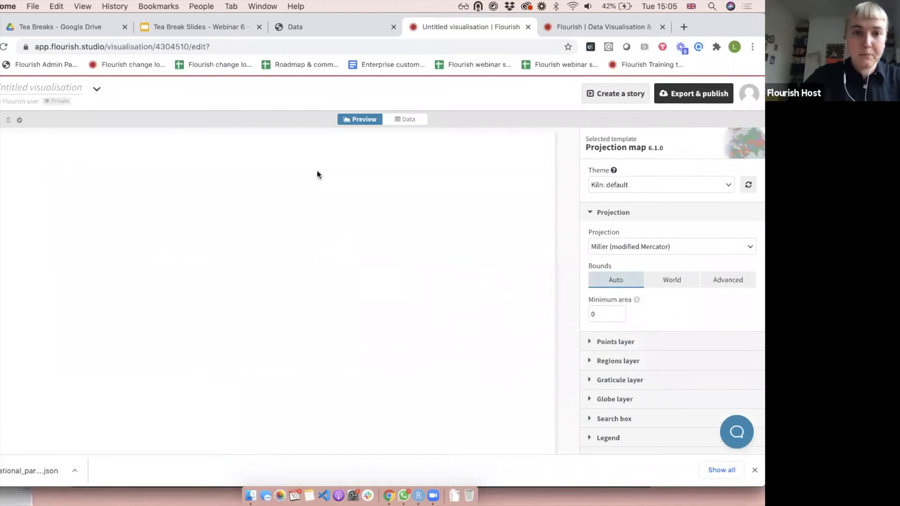
pyautogui.click(407, 118)
pyautogui.moveTo(16, 472); pyautogui.dragTo(491, 167)
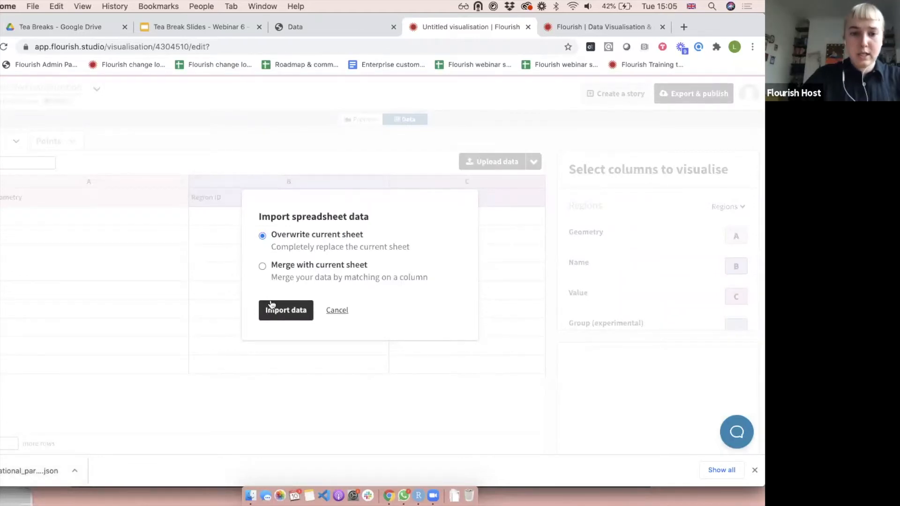
pyautogui.click(271, 305)
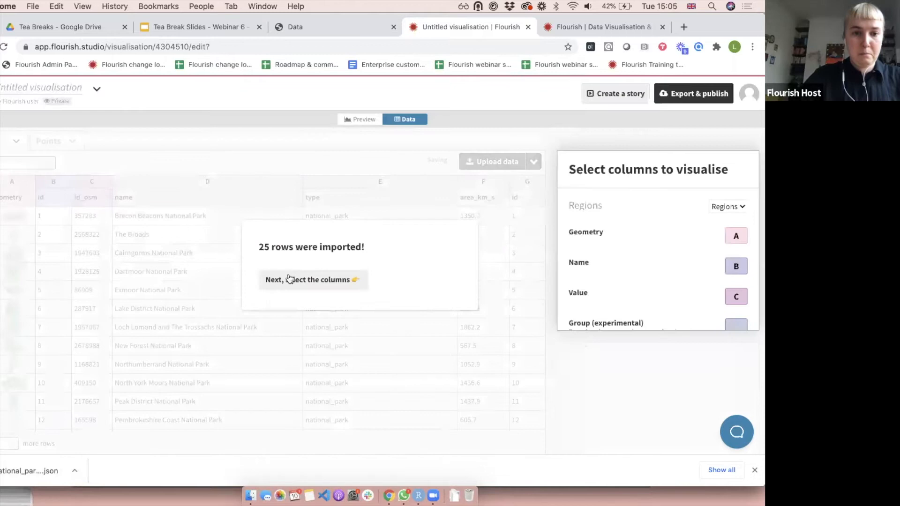
pyautogui.click(287, 278)
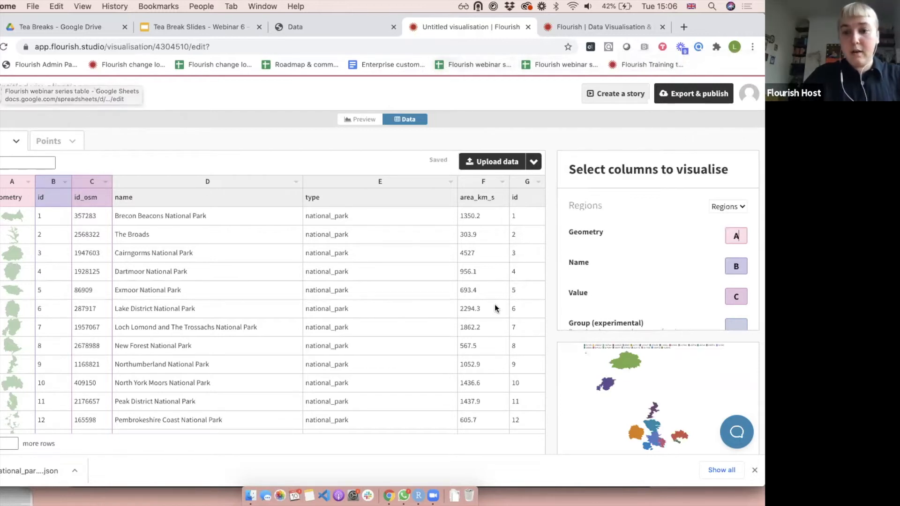
# - Preview the map and look over the imported national park regions
pyautogui.click(358, 119)
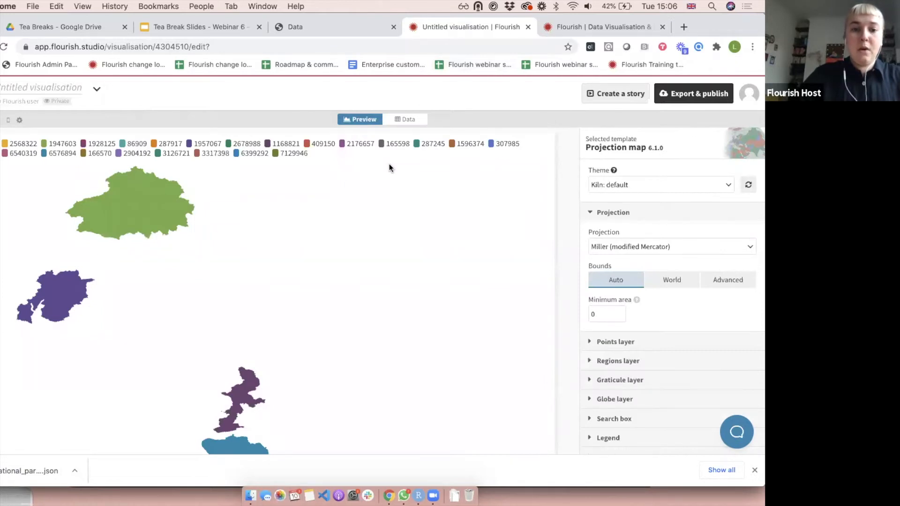
pyautogui.scroll(-6, 389, 164)
pyautogui.scroll(-1, 385, 263)
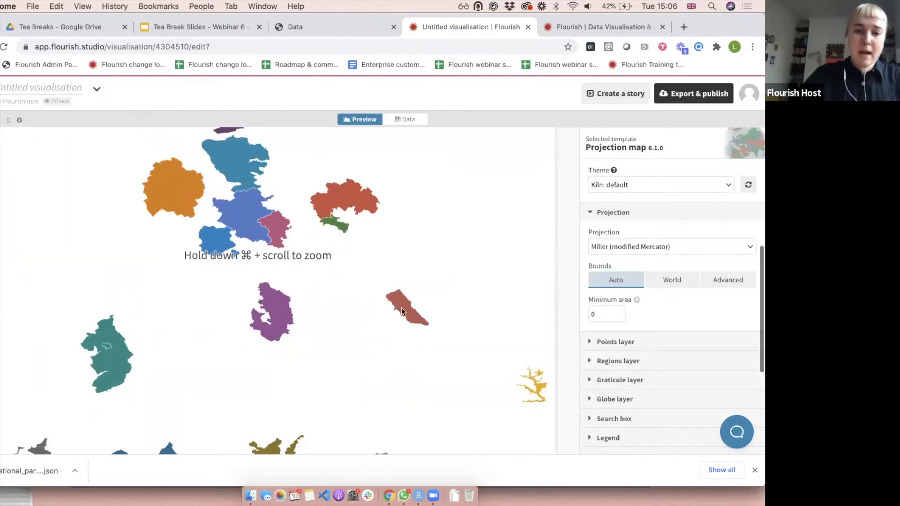
# - Set the Regions Value binding to column D, the park name, in the map's data
pyautogui.click(406, 117)
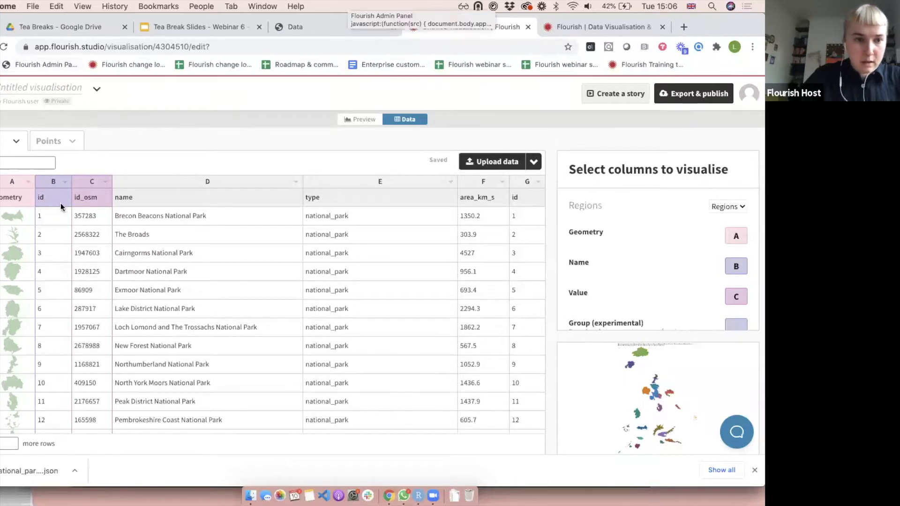
pyautogui.click(86, 182)
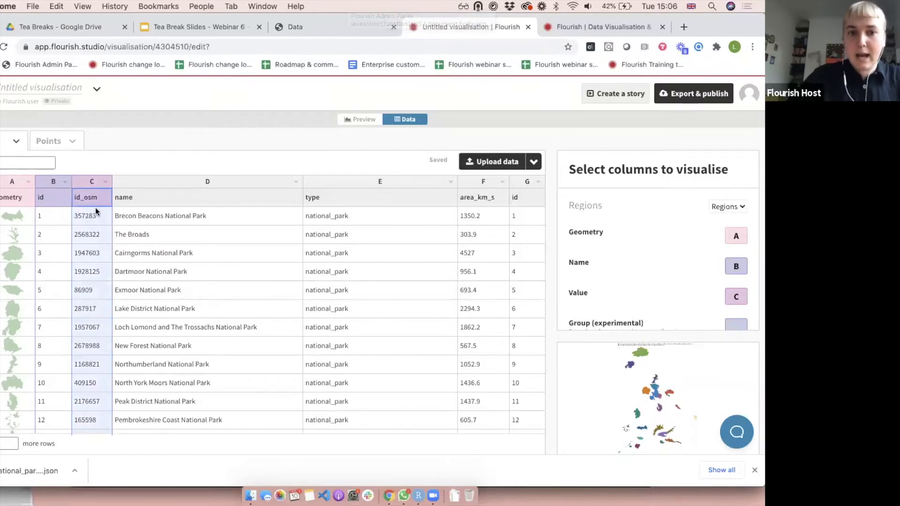
pyautogui.click(744, 302)
pyautogui.press('BackSpace')
pyautogui.write('D')
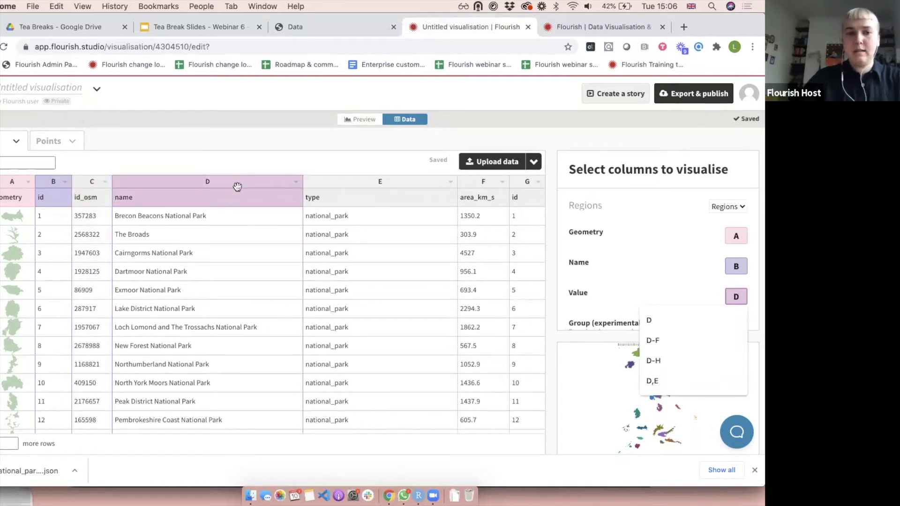
# - Turn off the region color legend in the map preview's legend settings
pyautogui.click(362, 119)
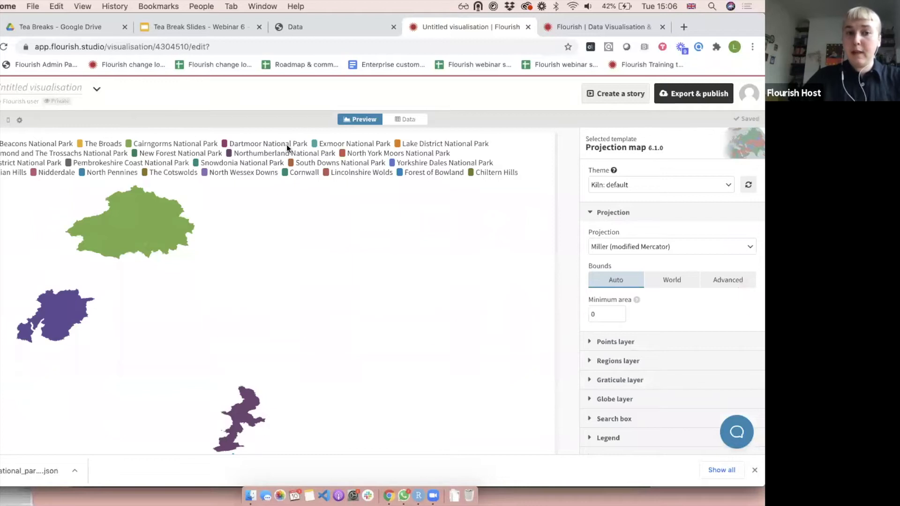
pyautogui.click(668, 211)
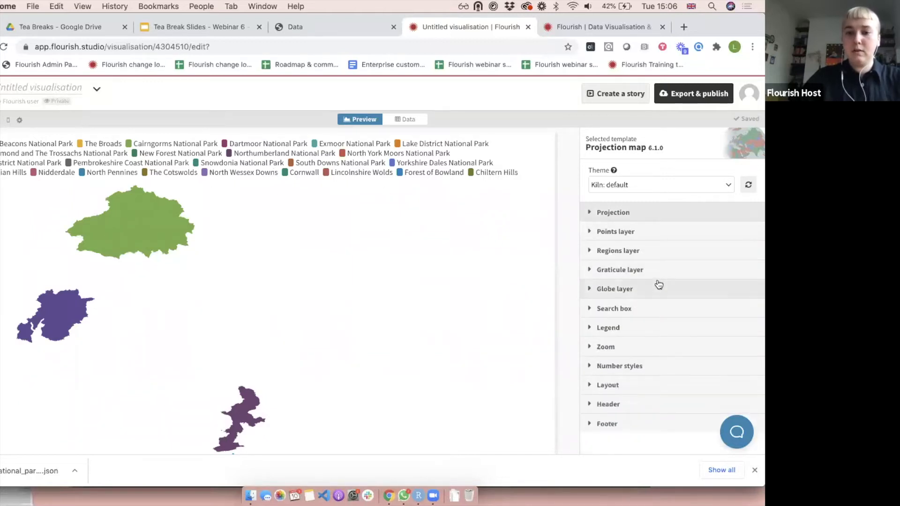
pyautogui.click(638, 326)
pyautogui.scroll(-5, 672, 438)
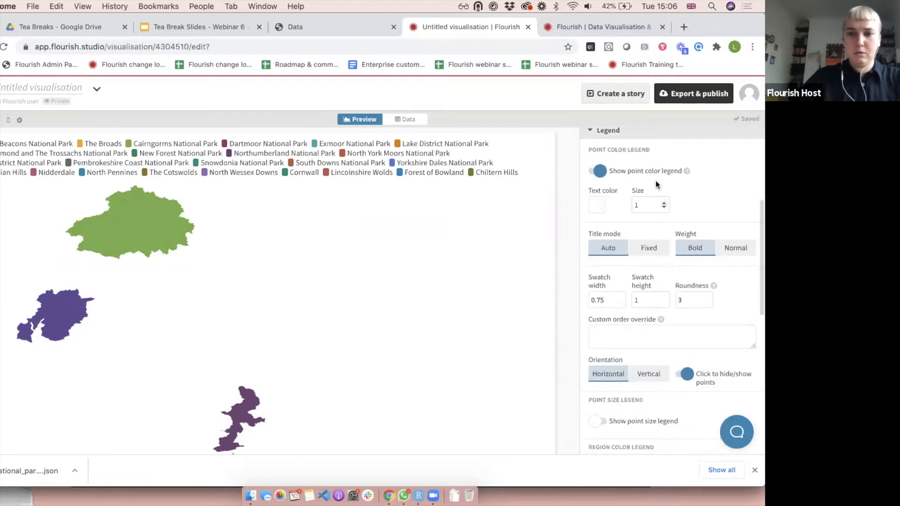
pyautogui.scroll(-5, 657, 223)
pyautogui.scroll(-3, 663, 280)
pyautogui.scroll(10, 663, 280)
pyautogui.scroll(-5, 664, 280)
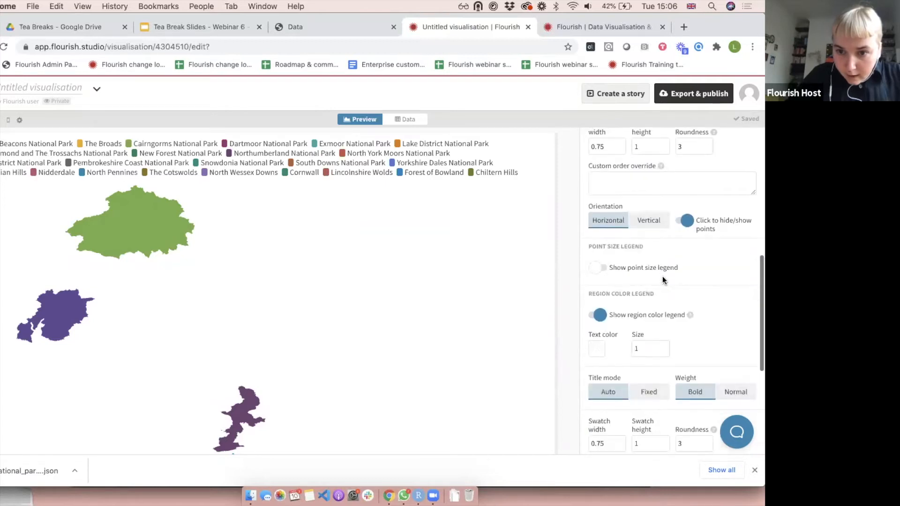
pyautogui.click(602, 315)
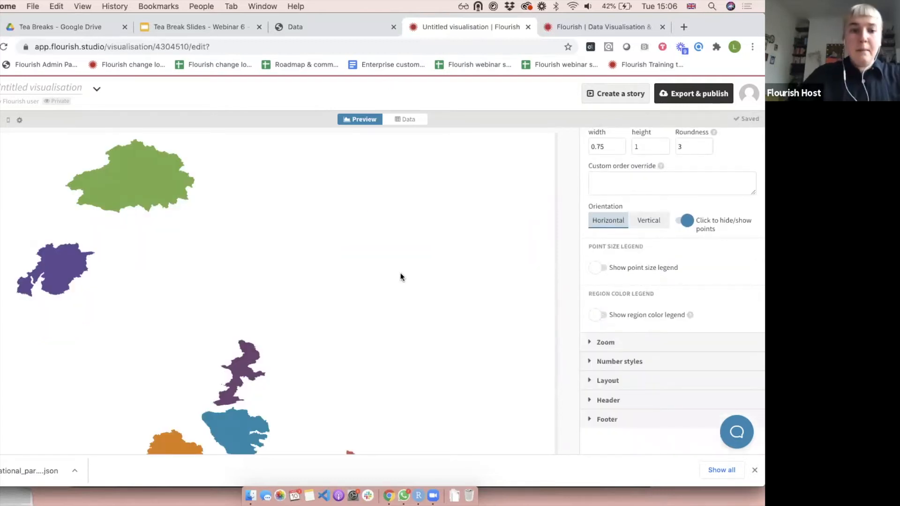
# - Look over the whole national parks map without its legend
pyautogui.scroll(-10, 400, 277)
pyautogui.scroll(-1, 401, 277)
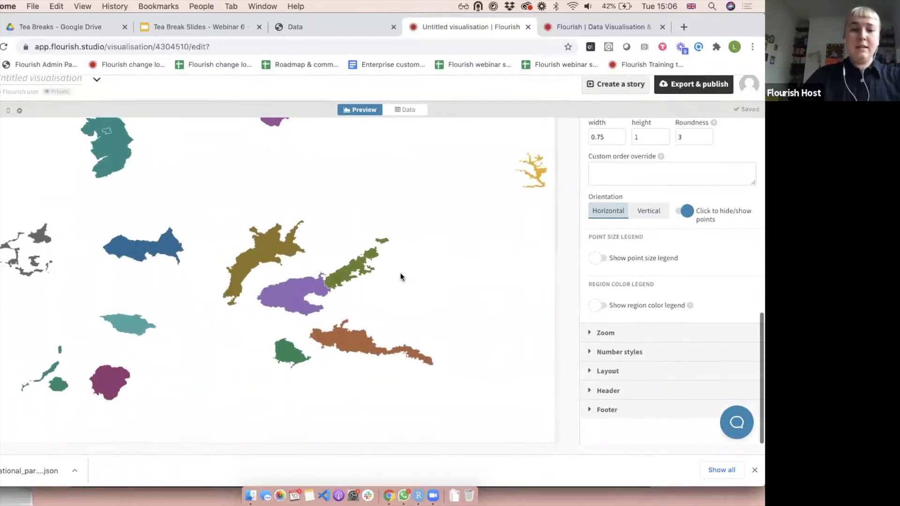
pyautogui.scroll(10, 402, 277)
pyautogui.scroll(-6, 401, 277)
pyautogui.scroll(-3, 400, 276)
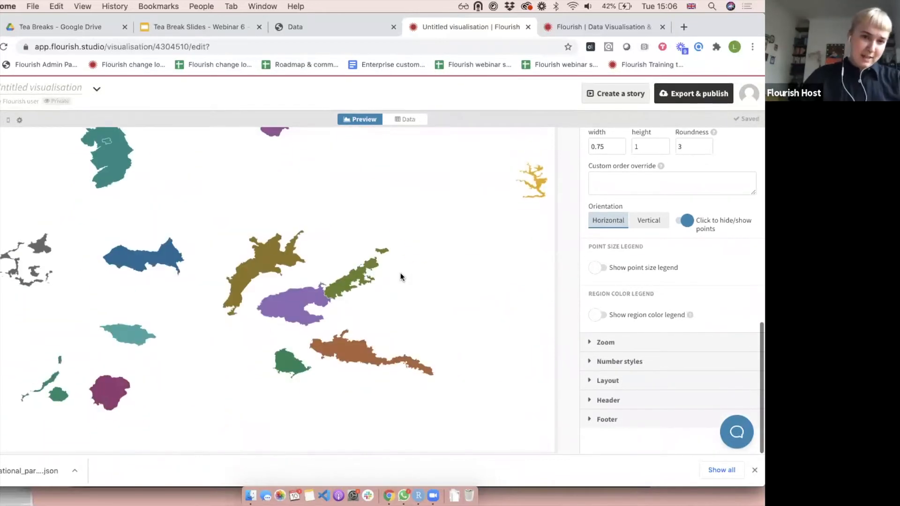
pyautogui.scroll(-3, 400, 276)
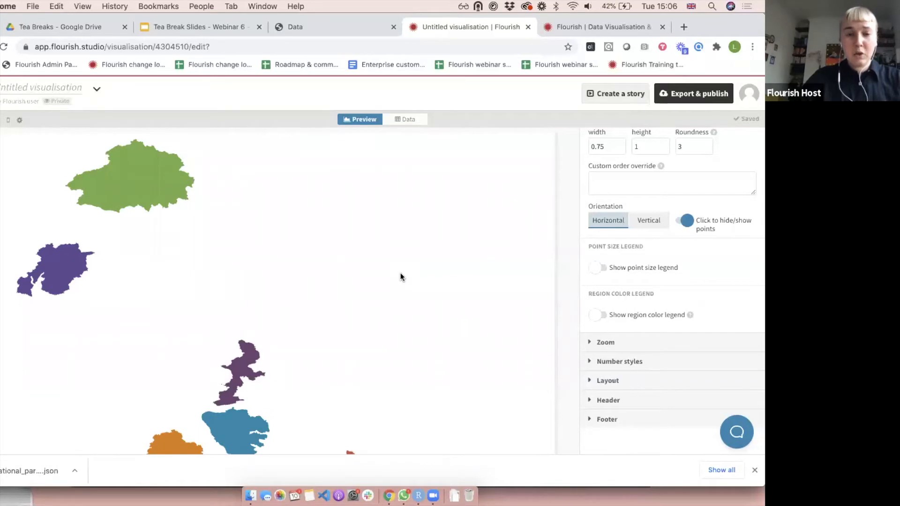
# - View the map's data sheet again and switch back to the Projection map slide in Google Slides
pyautogui.click(415, 121)
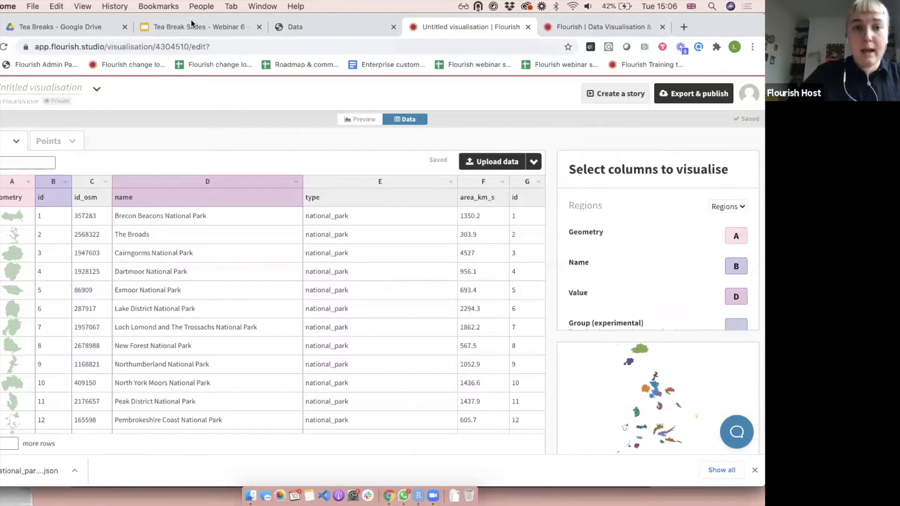
pyautogui.click(179, 27)
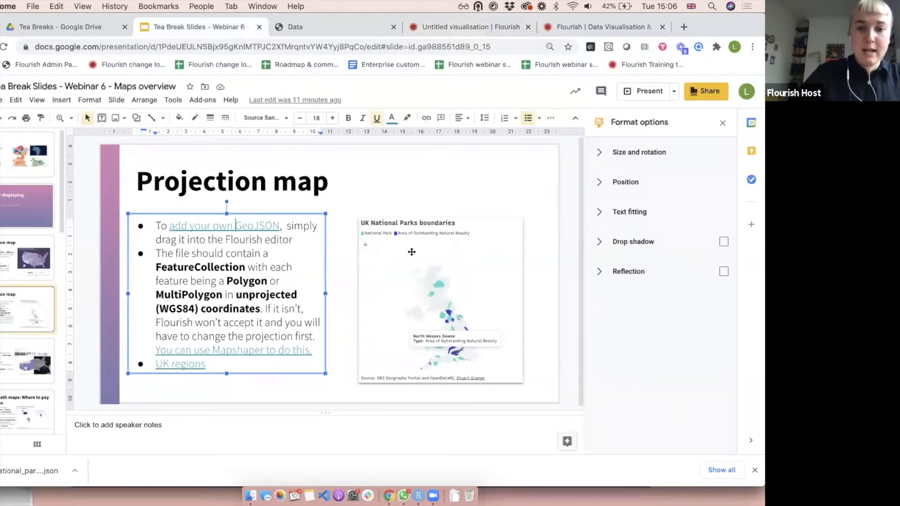
# - Switch from the slides to Flourish and show the projects in the Webinar: Maps Overview folder
pyautogui.click(411, 252)
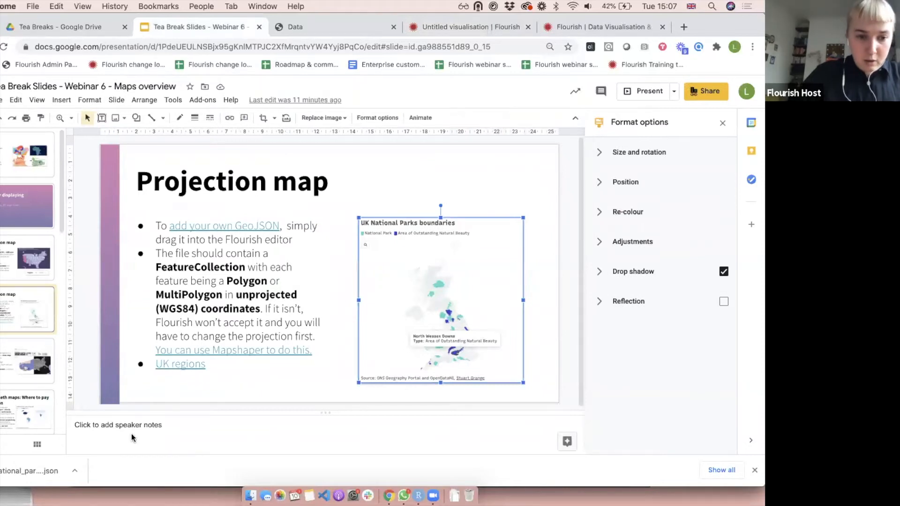
pyautogui.scroll(-1, 406, 290)
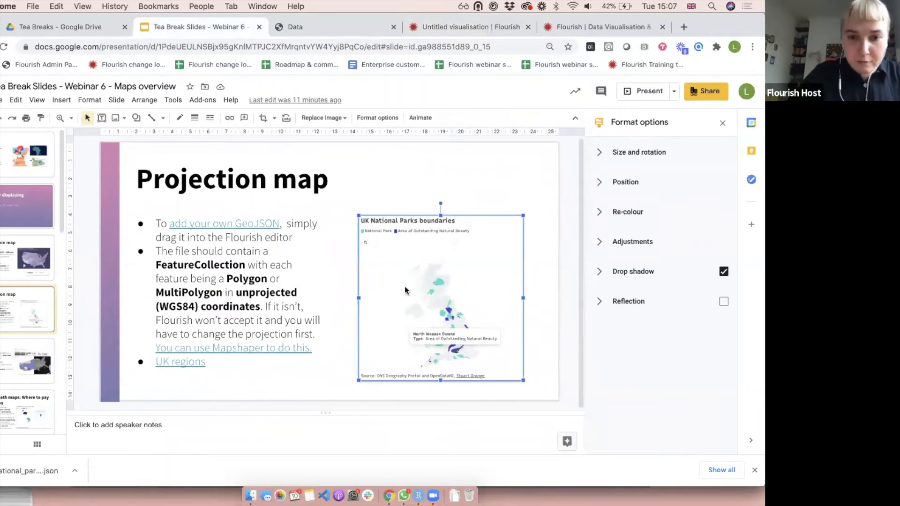
pyautogui.click(420, 26)
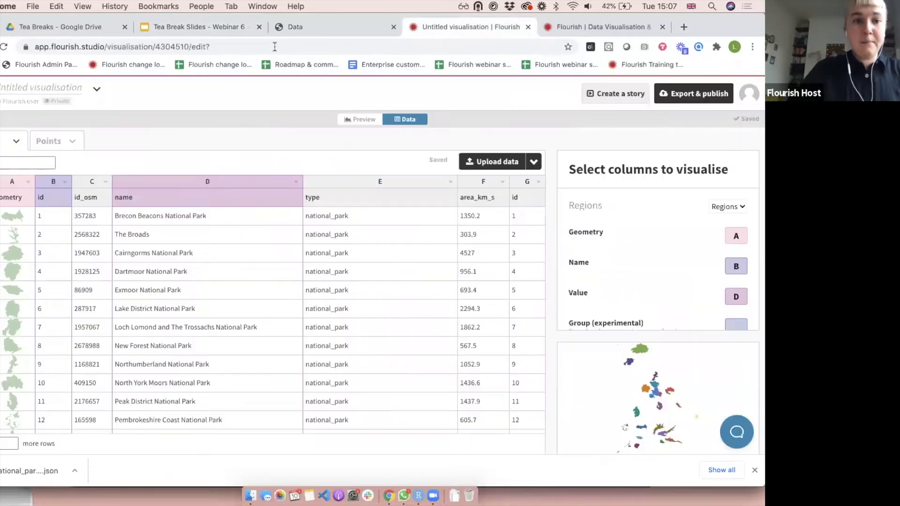
pyautogui.click(1, 93)
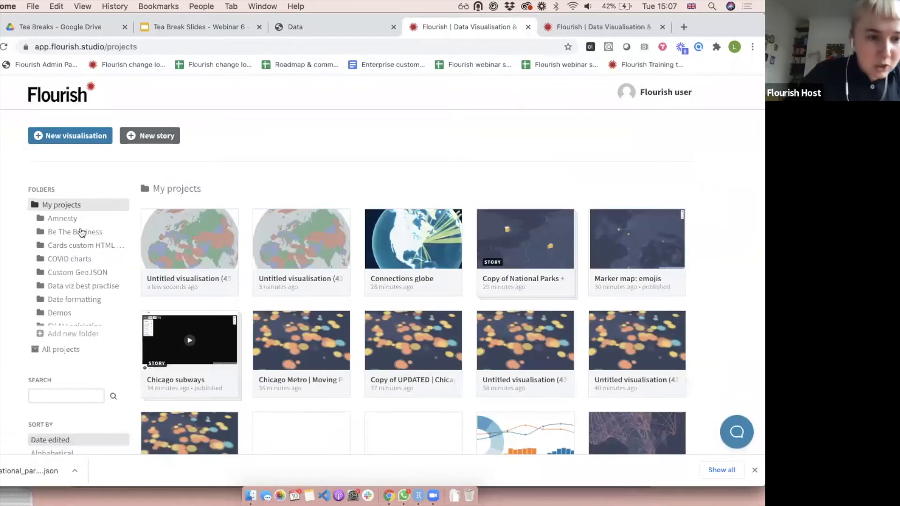
pyautogui.scroll(-10, 81, 276)
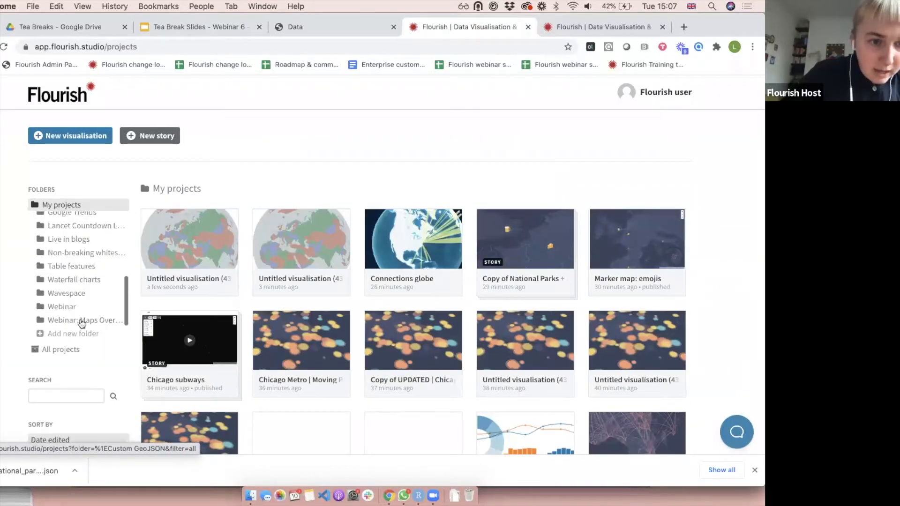
pyautogui.click(81, 320)
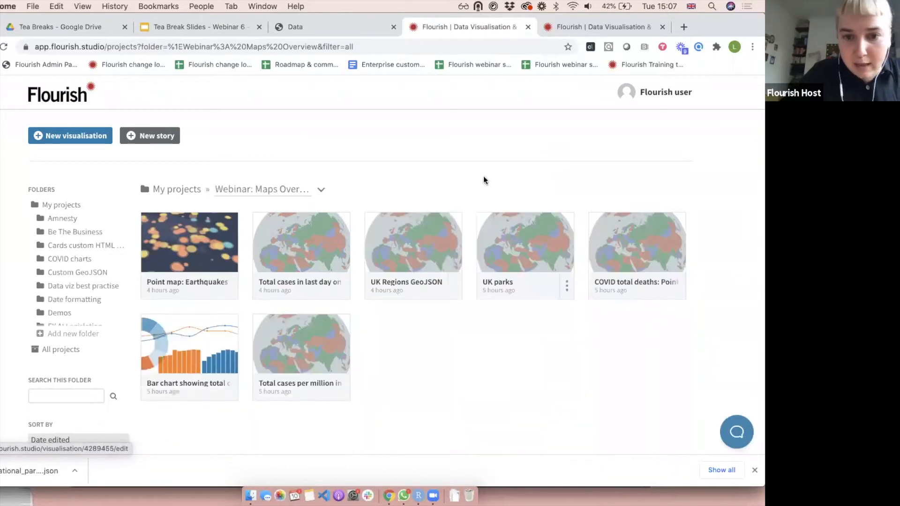
# - Open the UK Regions GeoJSON map and look over its regions from Scotland down to the South West
pyautogui.click(425, 218)
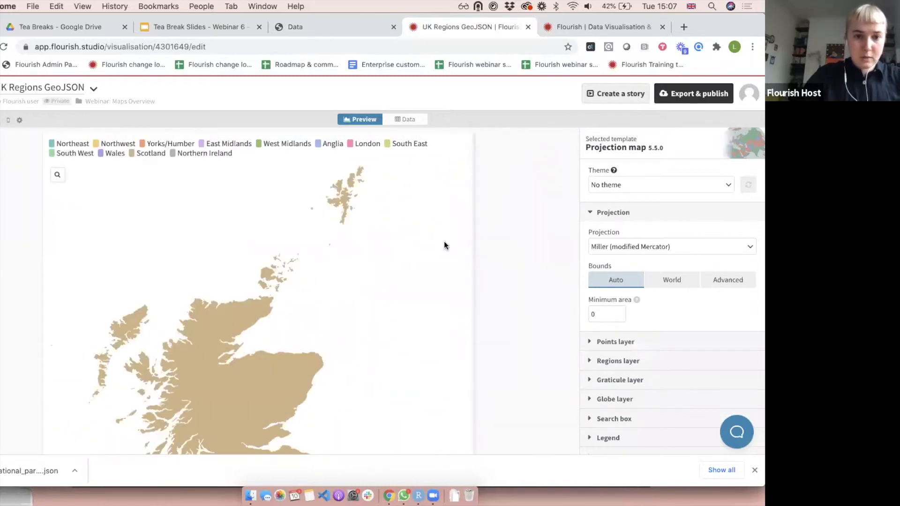
pyautogui.scroll(-10, 450, 253)
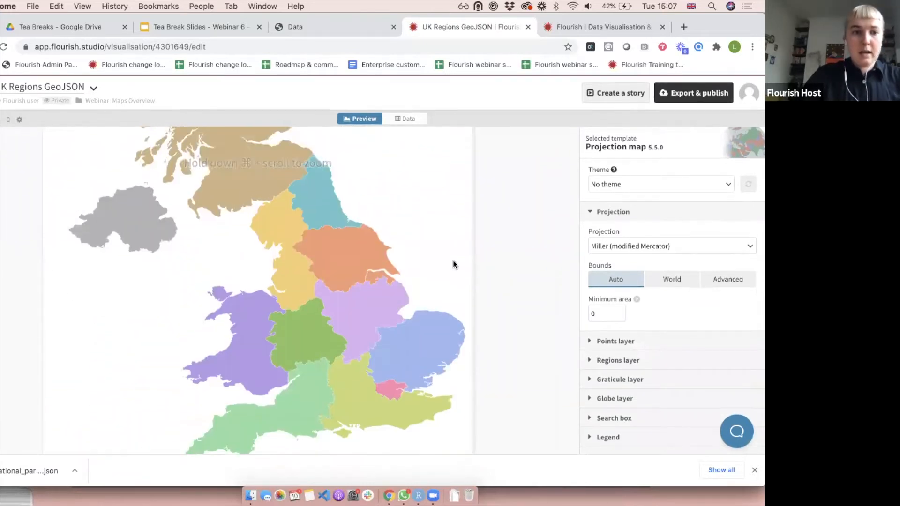
pyautogui.scroll(-10, 350, 271)
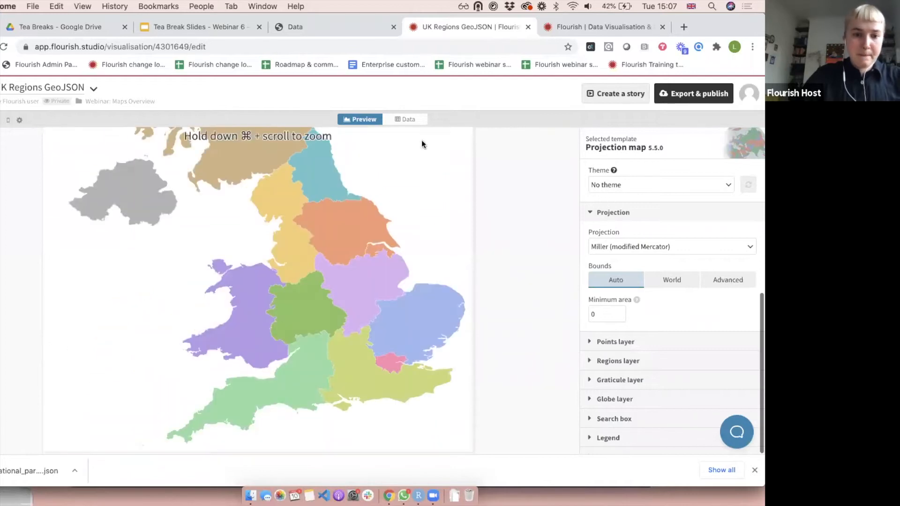
# - Open the UK parks map from the Webinar: Maps Overview folder and examine its data down to the Yorkshire Dales National Park row
pyautogui.click(120, 101)
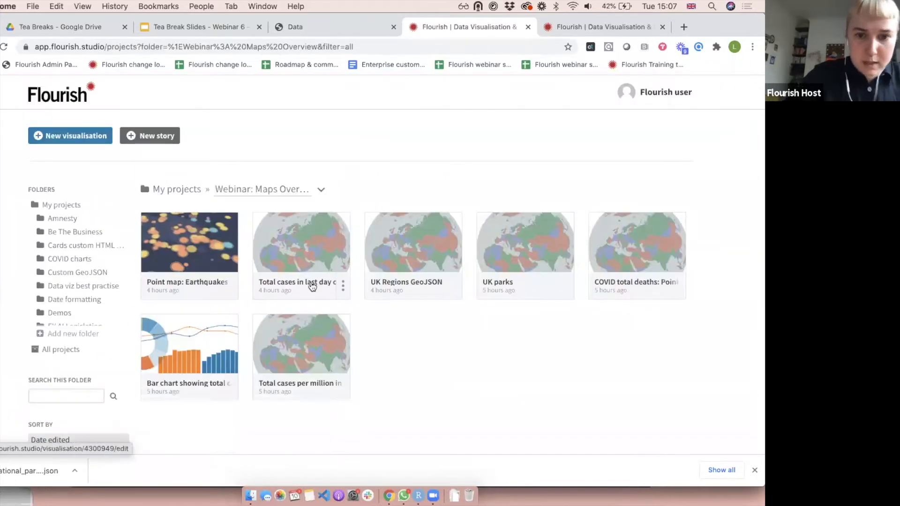
pyautogui.click(519, 247)
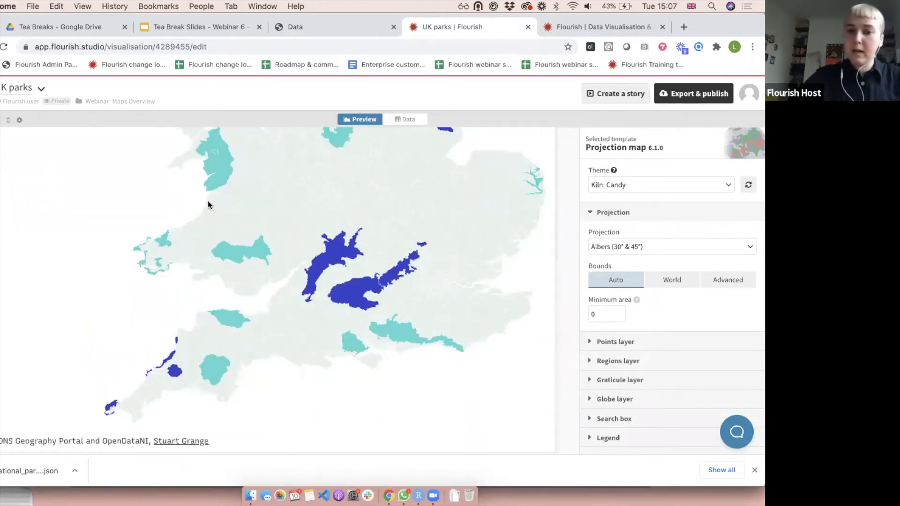
pyautogui.click(405, 119)
pyautogui.scroll(-10, 61, 330)
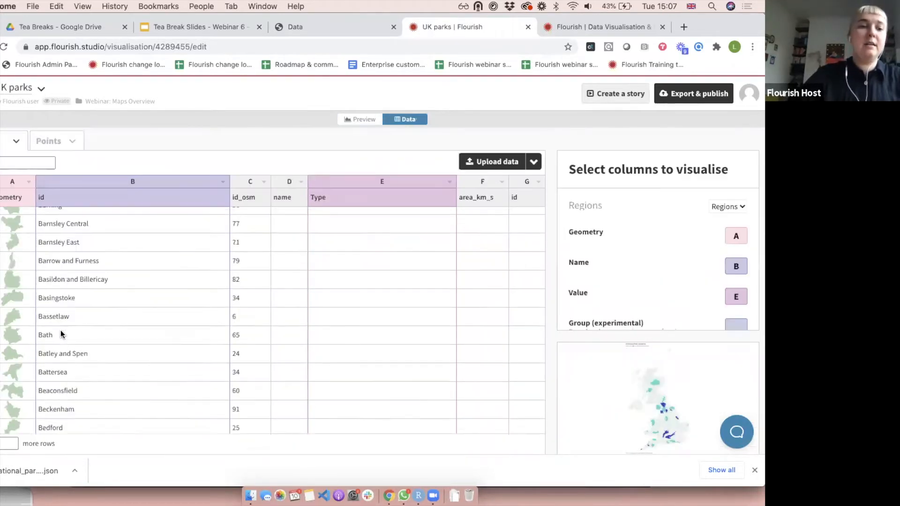
pyautogui.scroll(-20, 60, 330)
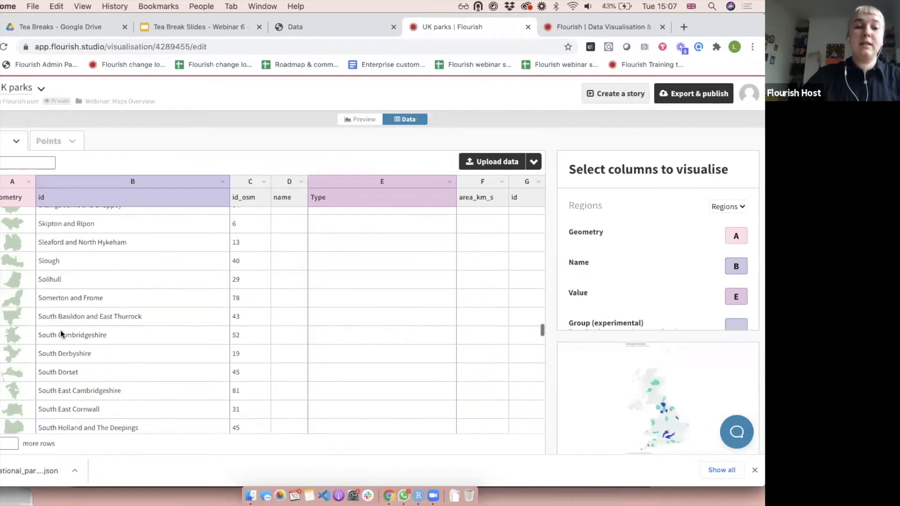
pyautogui.scroll(-20, 61, 334)
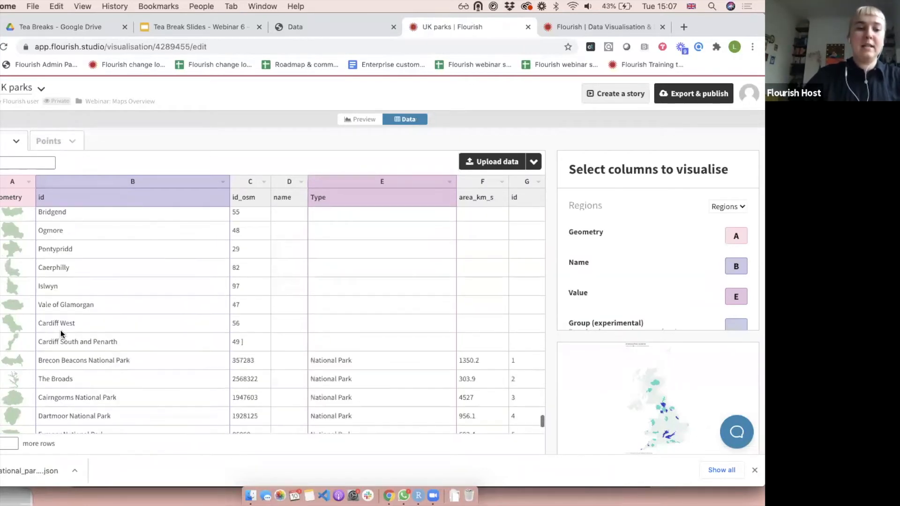
pyautogui.click(1, 222)
pyautogui.click(1, 260)
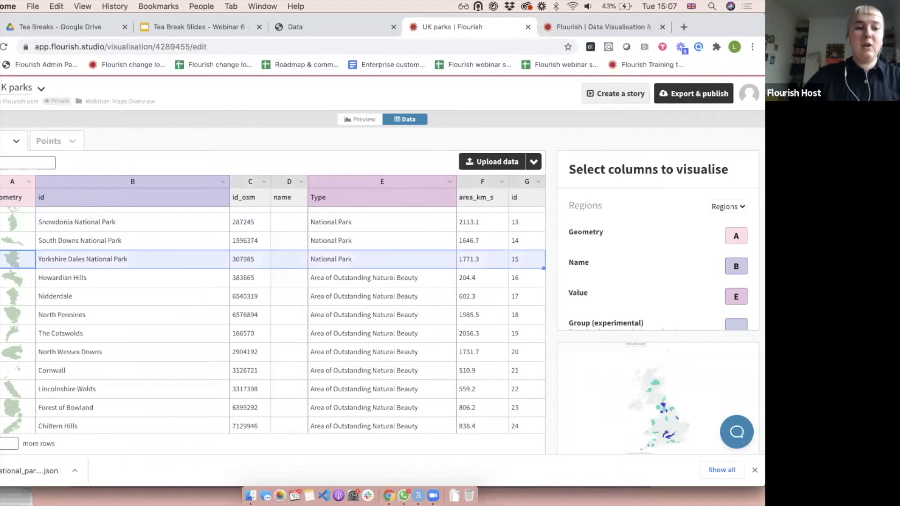
# - Preview the UK parks map and inspect the popup of the Yorkshire Dales National Park region
pyautogui.click(360, 119)
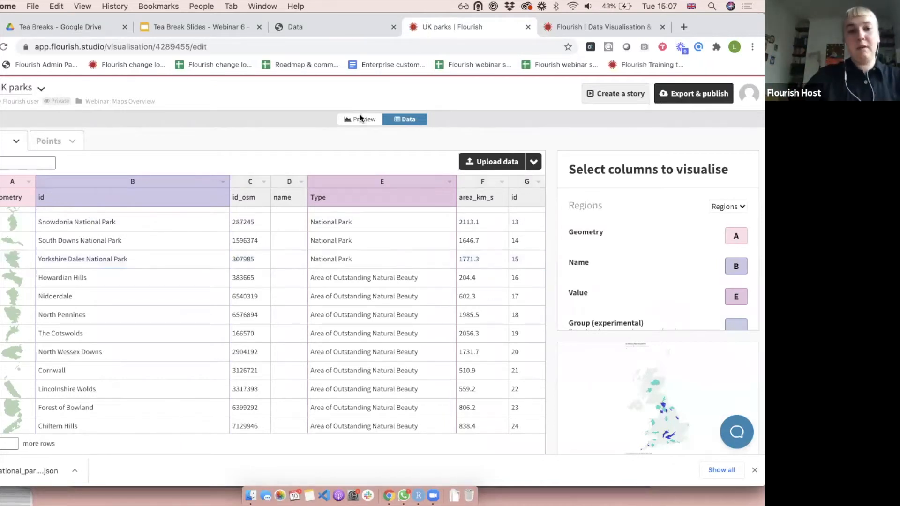
pyautogui.scroll(-15, 108, 257)
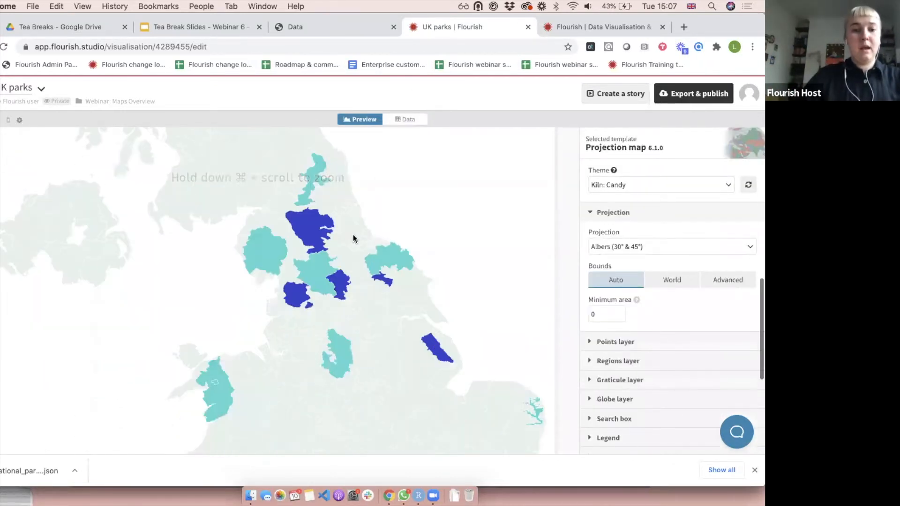
pyautogui.moveTo(309, 204)
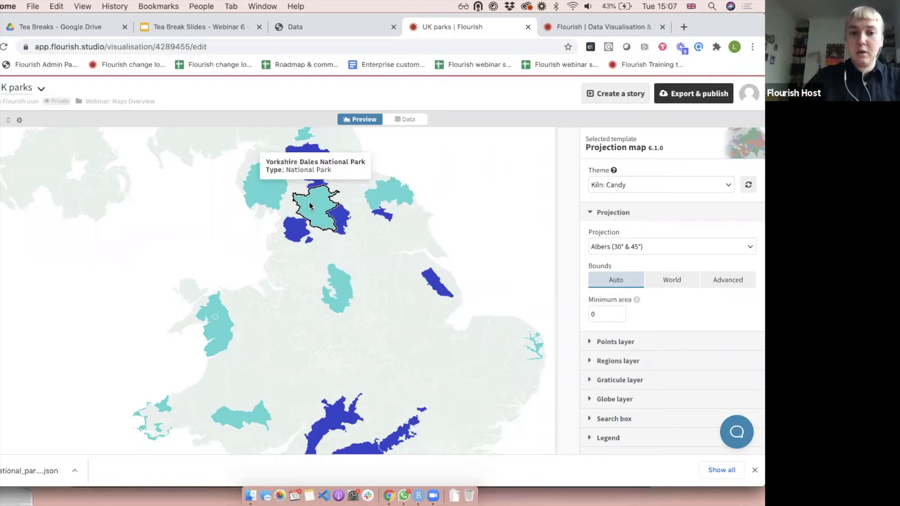
pyautogui.scroll(-1, 309, 205)
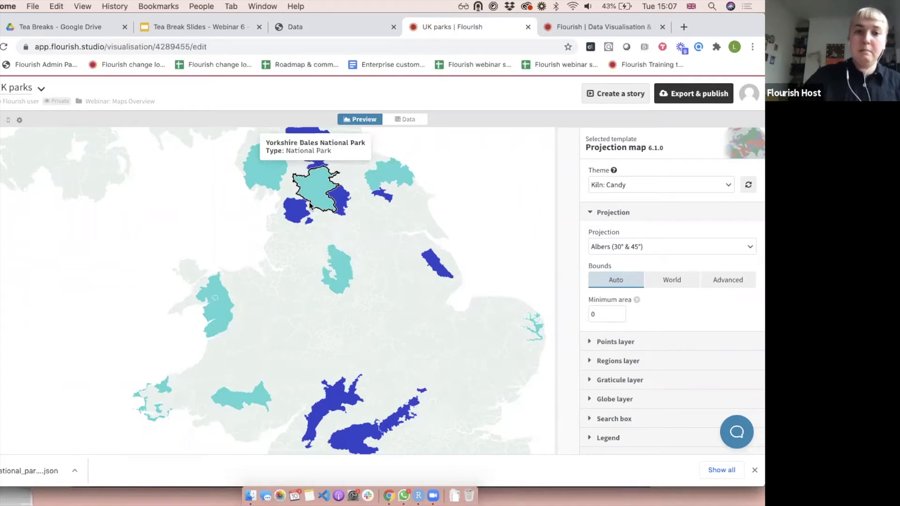
# - Switch to Google Slides and open the Mapshaper help article linked on the Projection map slide
pyautogui.click(199, 29)
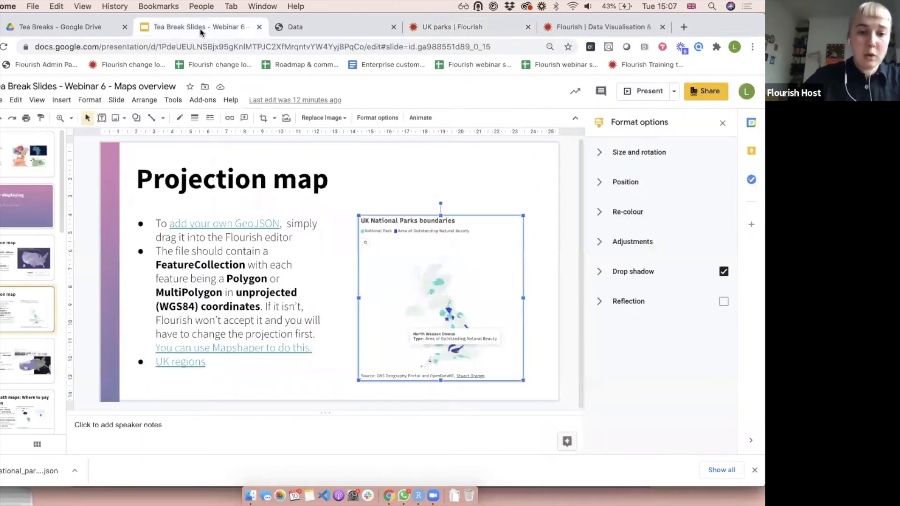
pyautogui.click(225, 362)
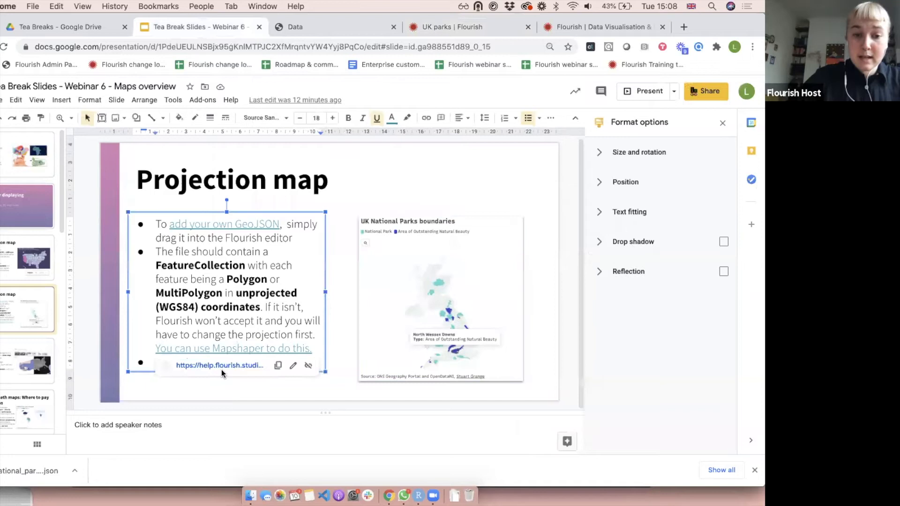
pyautogui.click(223, 365)
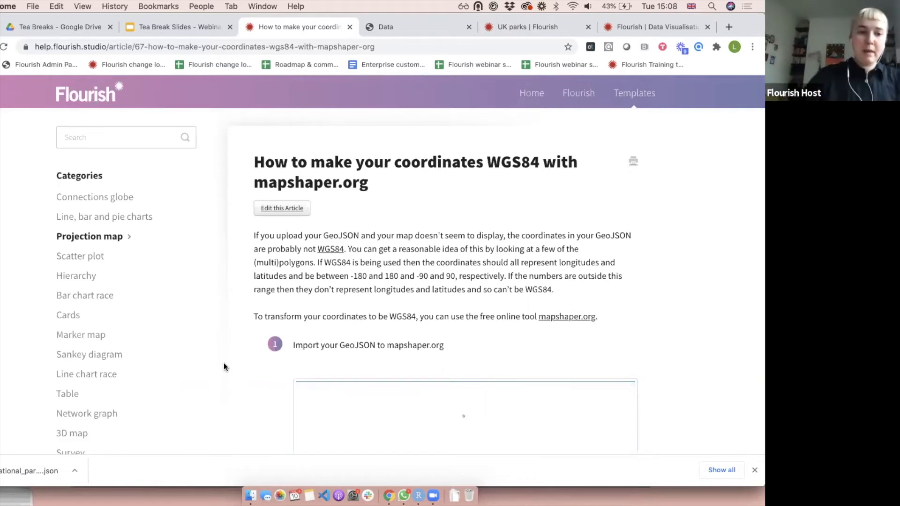
# - Search the Flourish help for "mer" and view the article How to merge regions with Mapshaper with its example map
pyautogui.click(101, 138)
pyautogui.write('mer')
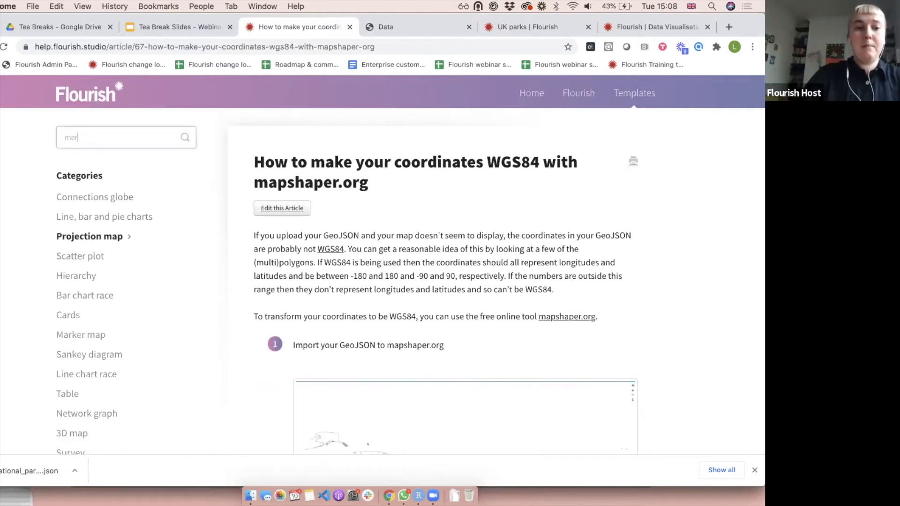
pyautogui.click(118, 157)
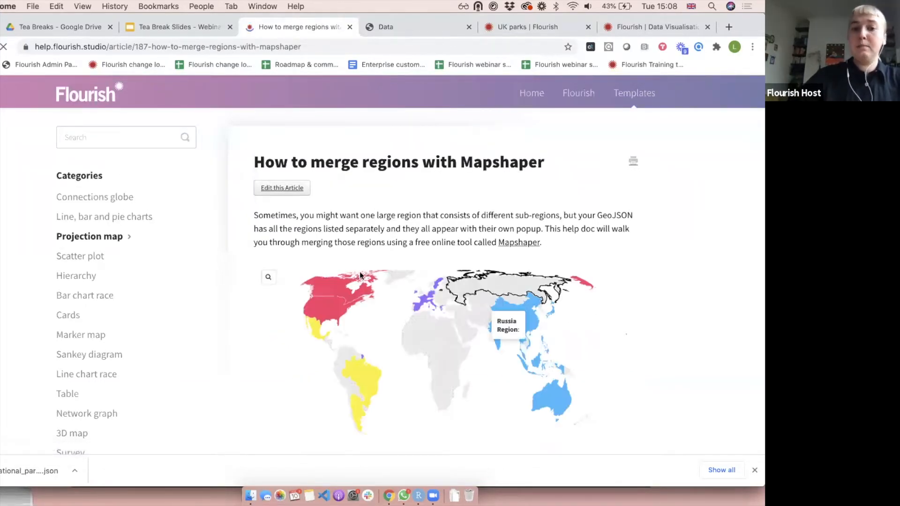
pyautogui.scroll(-2, 337, 262)
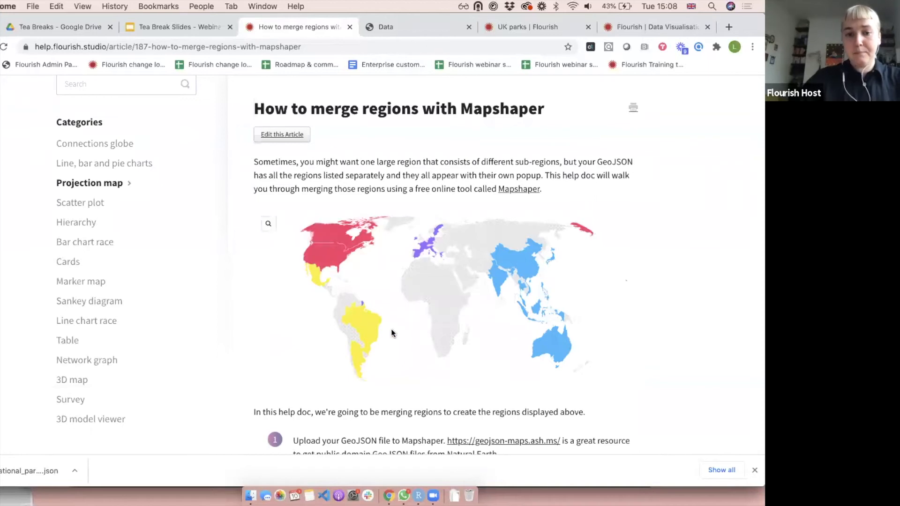
pyautogui.moveTo(361, 324)
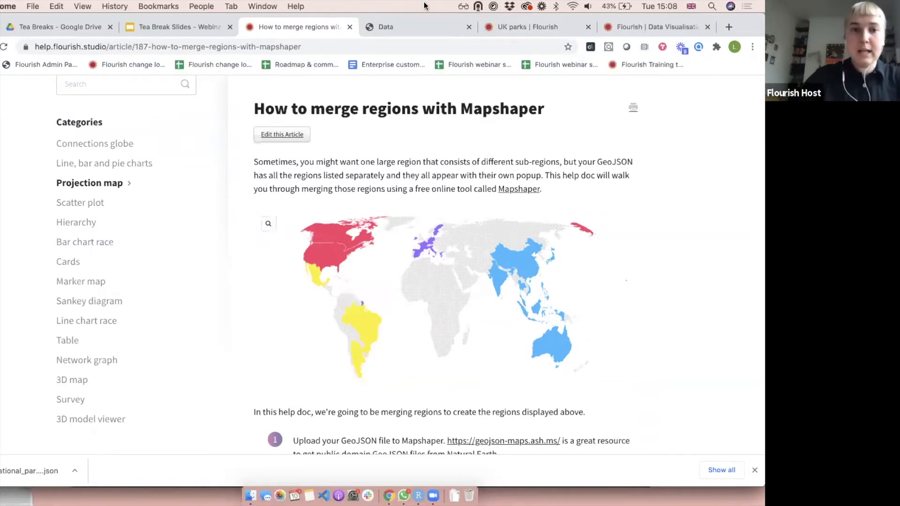
# - Return to the Projection map slide about blueprints and GeoJSON in Google Slides, and close the Mapshaper help article
pyautogui.click(183, 34)
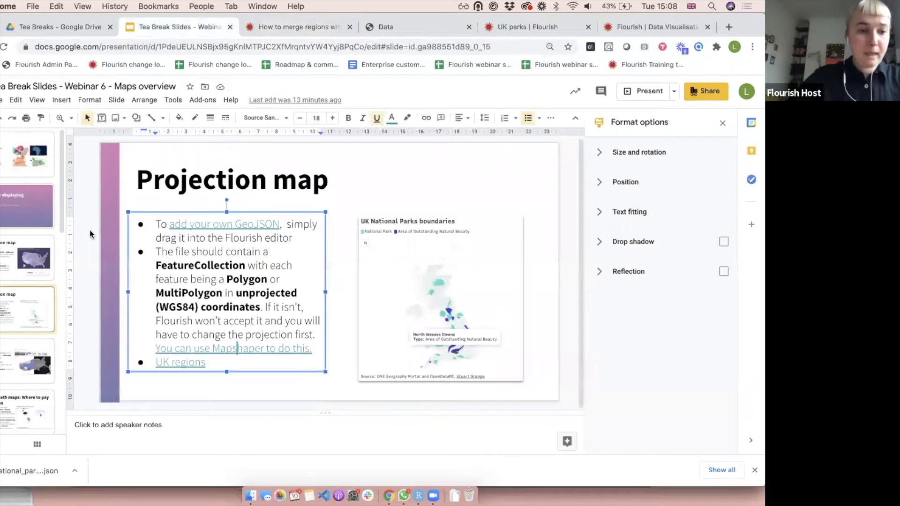
pyautogui.click(2, 249)
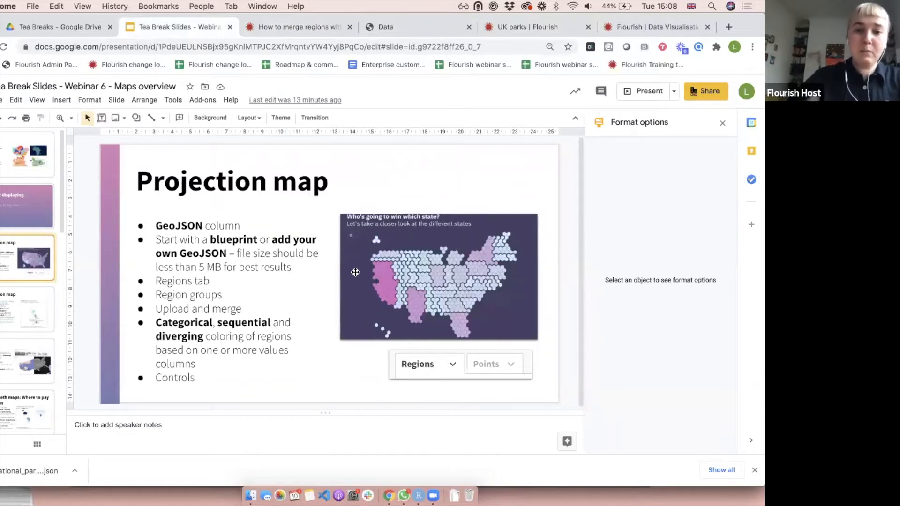
pyautogui.click(290, 27)
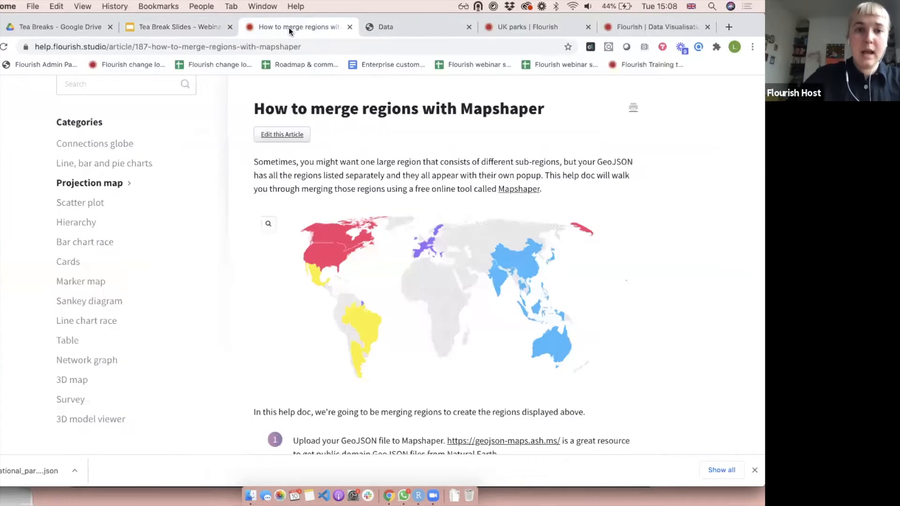
pyautogui.click(349, 27)
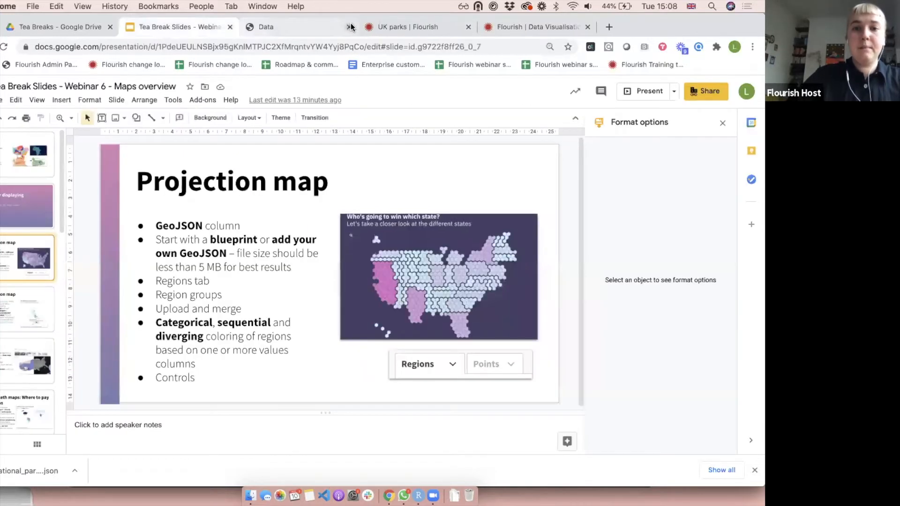
# - Create a new Flourish visualisation from the Europe (countries) starting point of the Projection map template
pyautogui.click(499, 31)
pyautogui.click(85, 44)
pyautogui.write('a')
pyautogui.press('Return')
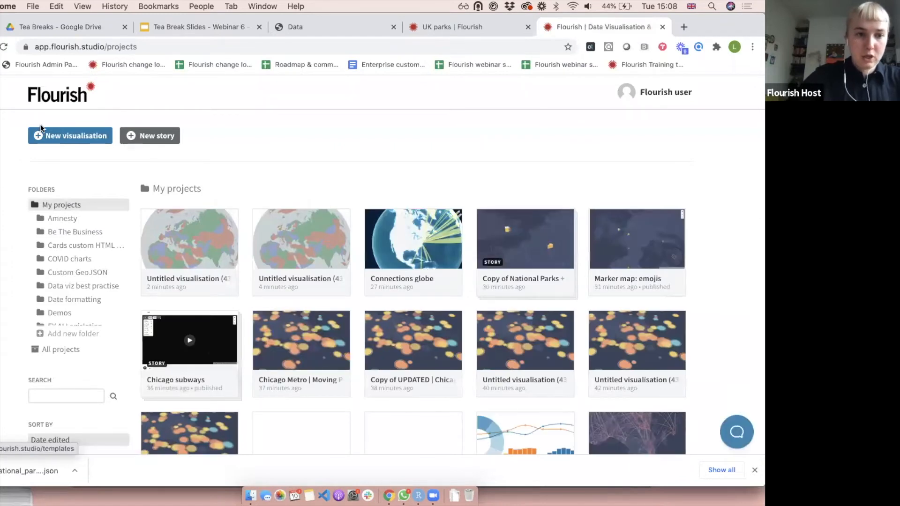
pyautogui.click(41, 135)
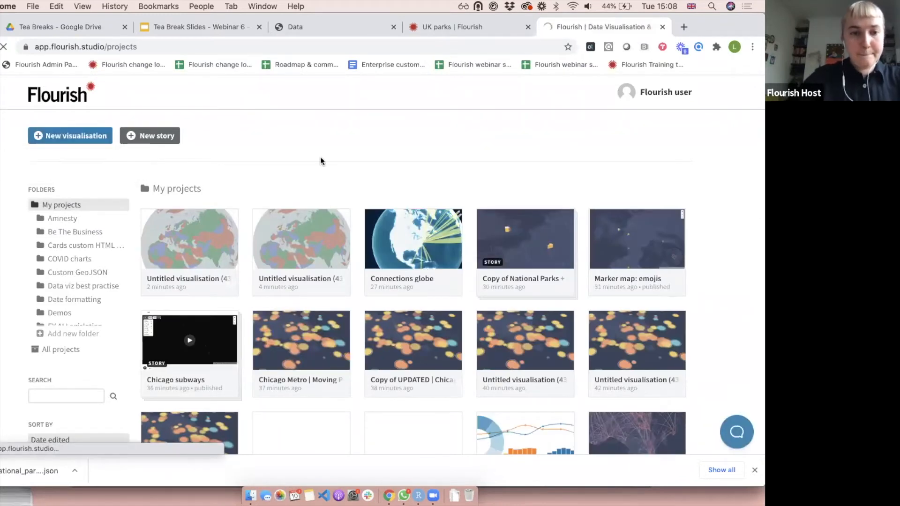
pyautogui.scroll(-4, 320, 157)
pyautogui.scroll(-5, 320, 157)
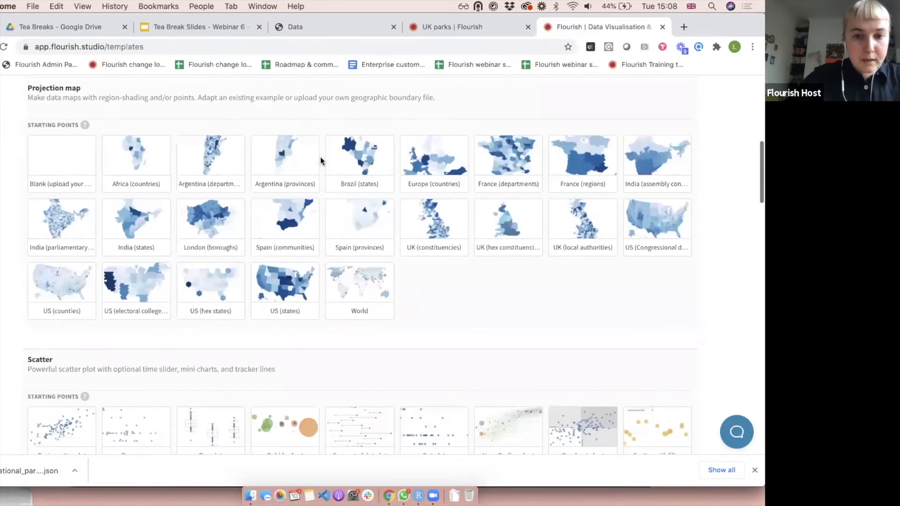
pyautogui.click(451, 173)
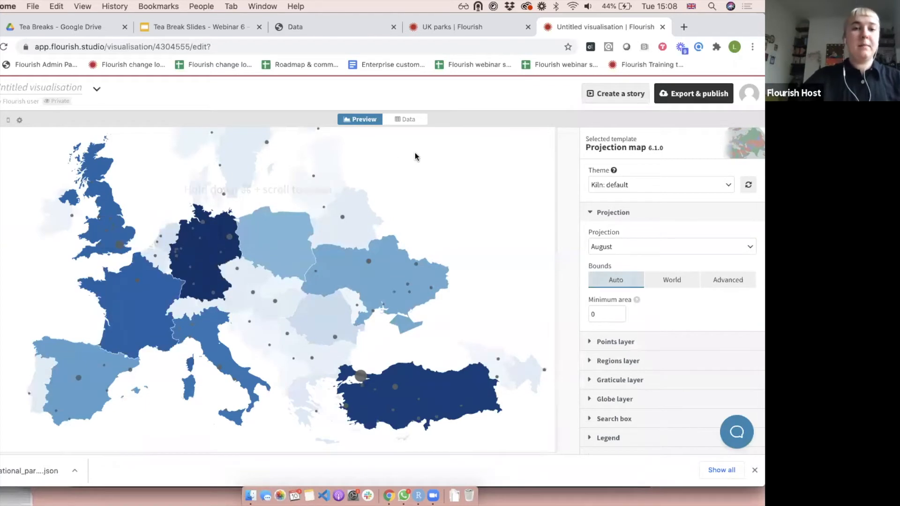
# - View the Europe map's data sheet and go through its first four region rows, Armenia to Albania
pyautogui.click(400, 119)
pyautogui.click(1, 216)
pyautogui.click(1, 235)
pyautogui.click(1, 253)
pyautogui.click(0, 271)
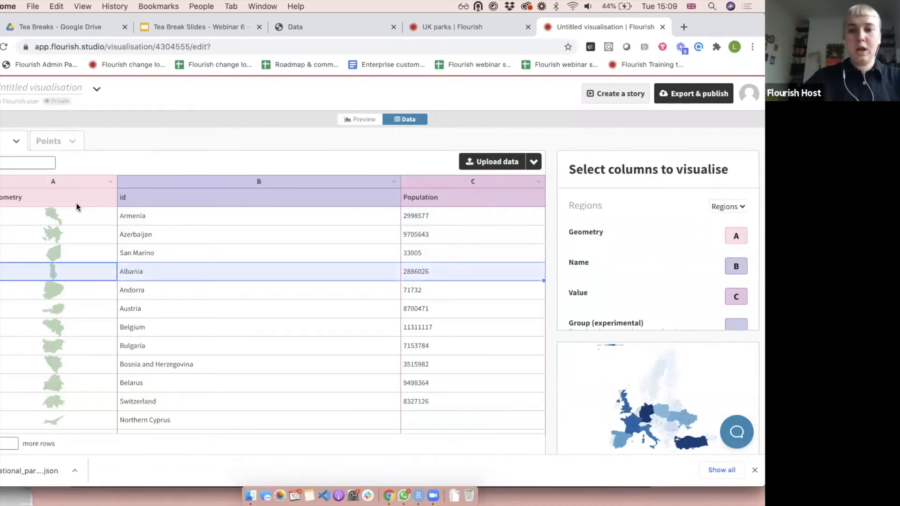
# - Examine the Europe map in the preview and compare it with its region data sheet
pyautogui.click(347, 119)
pyautogui.scroll(-3, 331, 327)
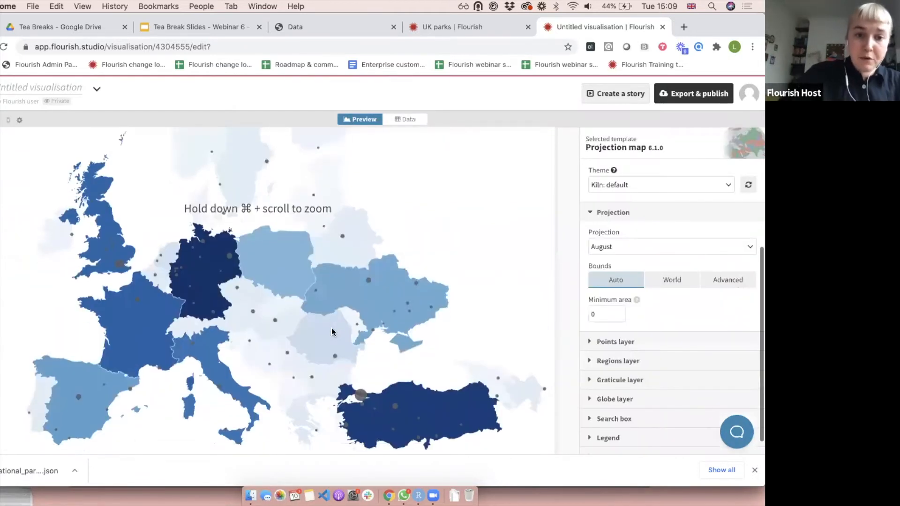
pyautogui.scroll(-2, 331, 328)
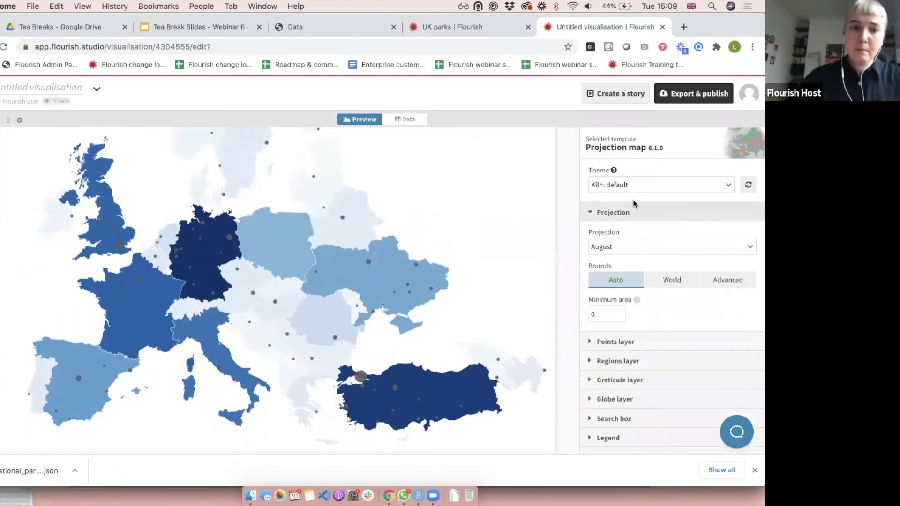
pyautogui.click(401, 120)
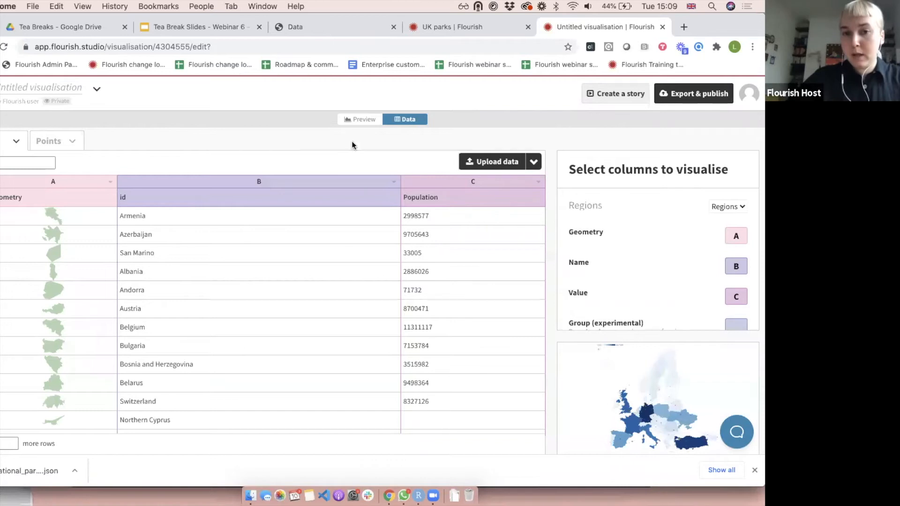
pyautogui.click(356, 121)
pyautogui.scroll(-2, 375, 251)
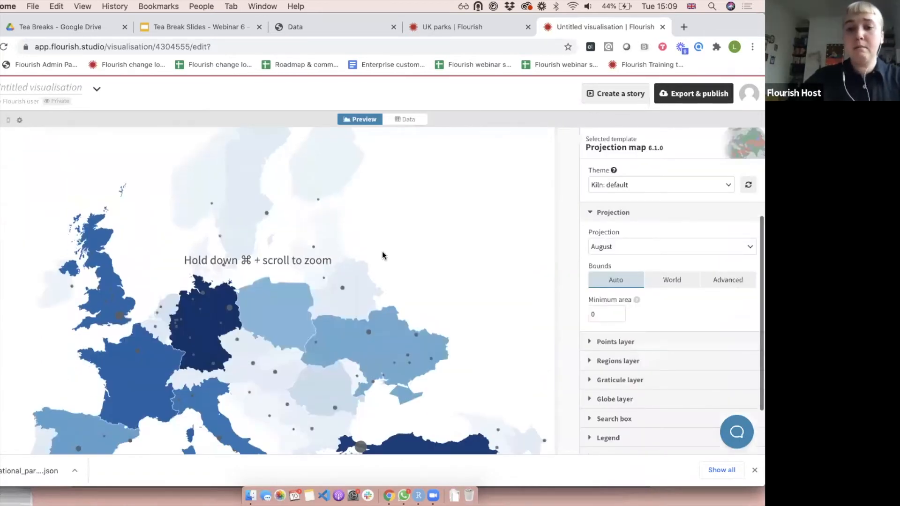
# - Set the regions layer's fill scale type to Categorical and check the map's legend
pyautogui.click(610, 361)
pyautogui.scroll(-5, 614, 358)
pyautogui.scroll(-2, 613, 359)
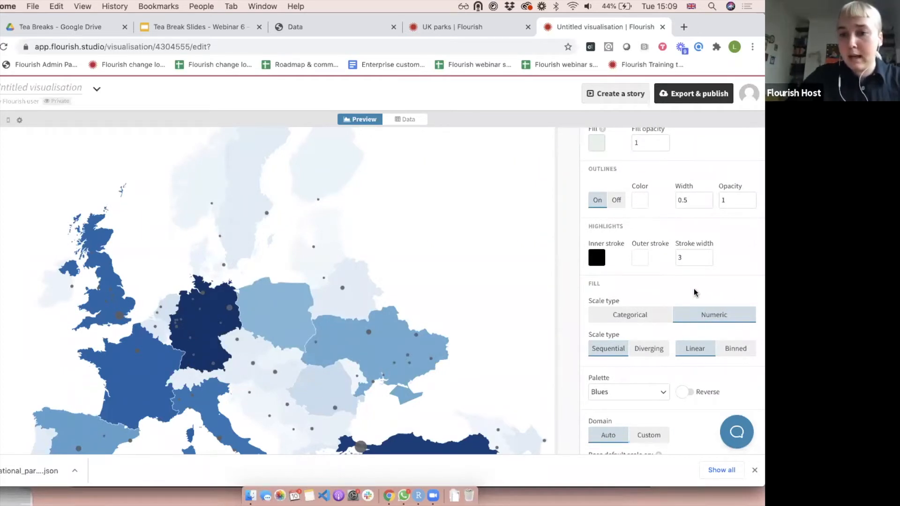
pyautogui.scroll(3, 609, 263)
pyautogui.scroll(-3, 714, 307)
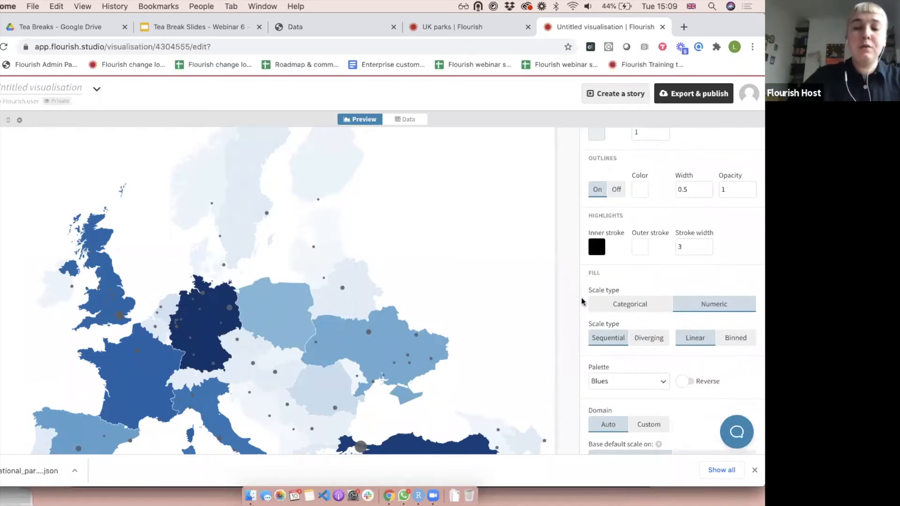
pyautogui.click(626, 305)
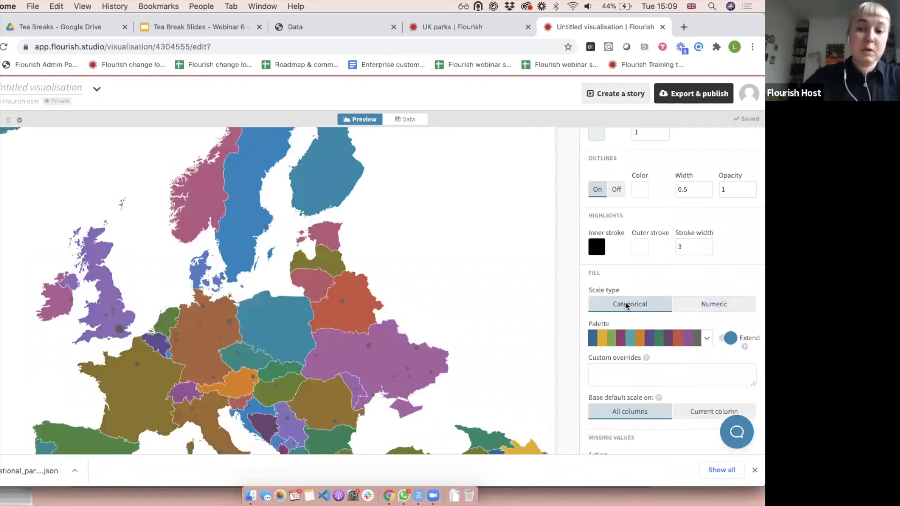
pyautogui.scroll(4, 373, 236)
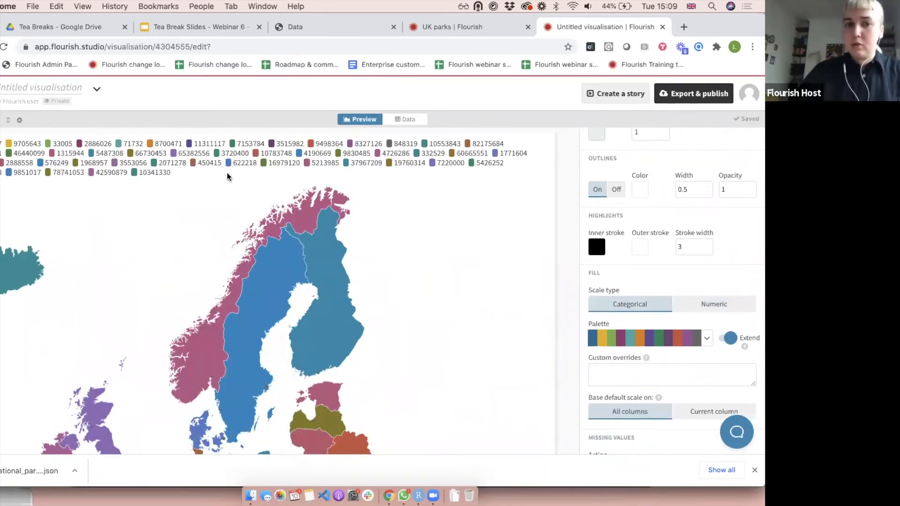
# - Set the regions' Value to column B so countries are coloured by id, and check the map preview
pyautogui.click(400, 120)
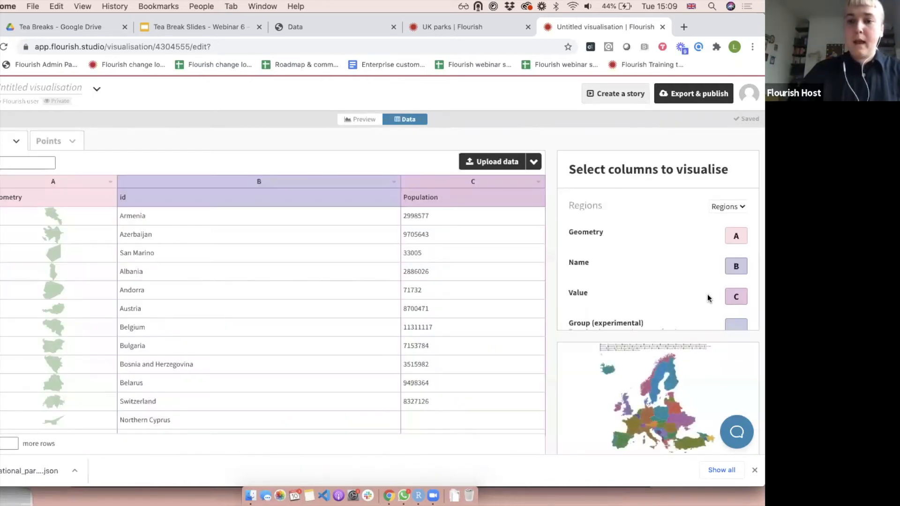
pyautogui.click(746, 291)
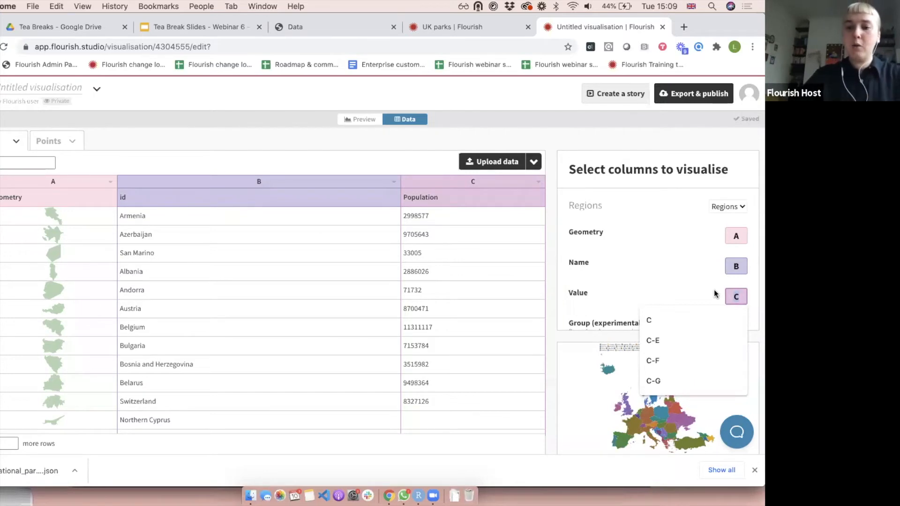
pyautogui.press('BackSpace')
pyautogui.write('B')
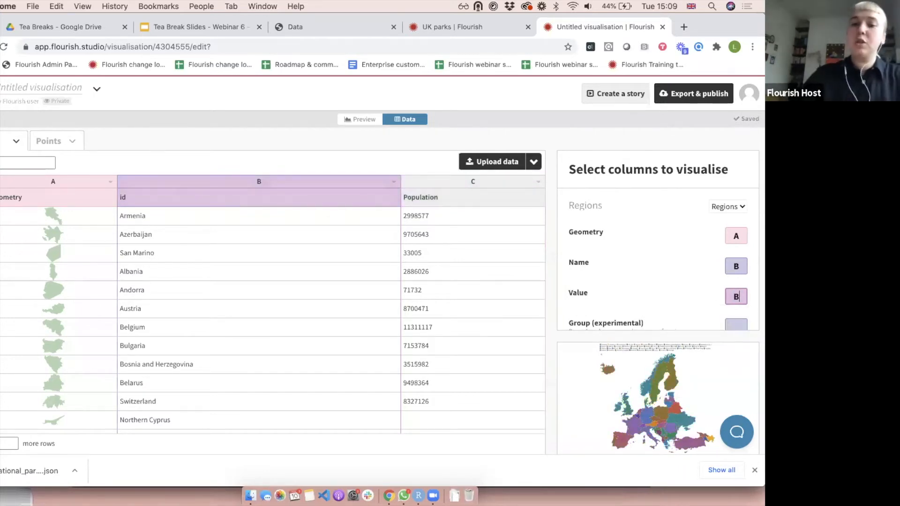
pyautogui.click(349, 121)
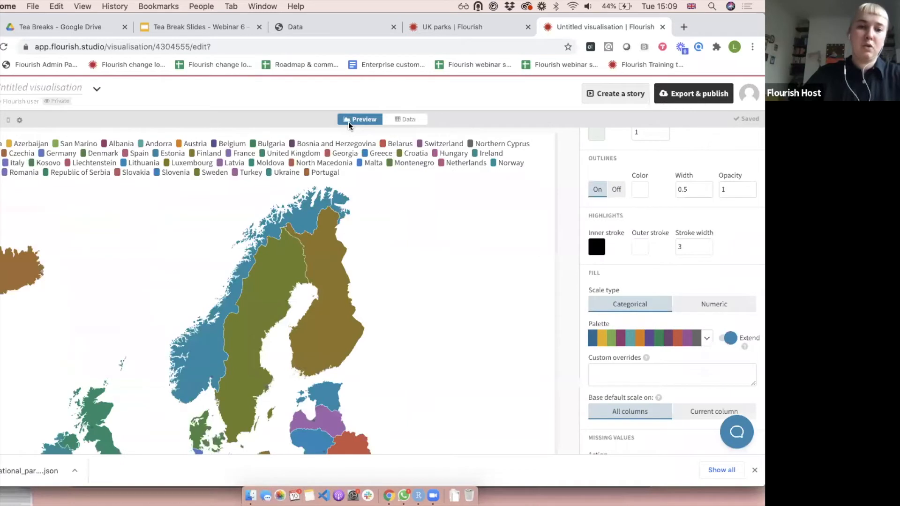
pyautogui.click(422, 120)
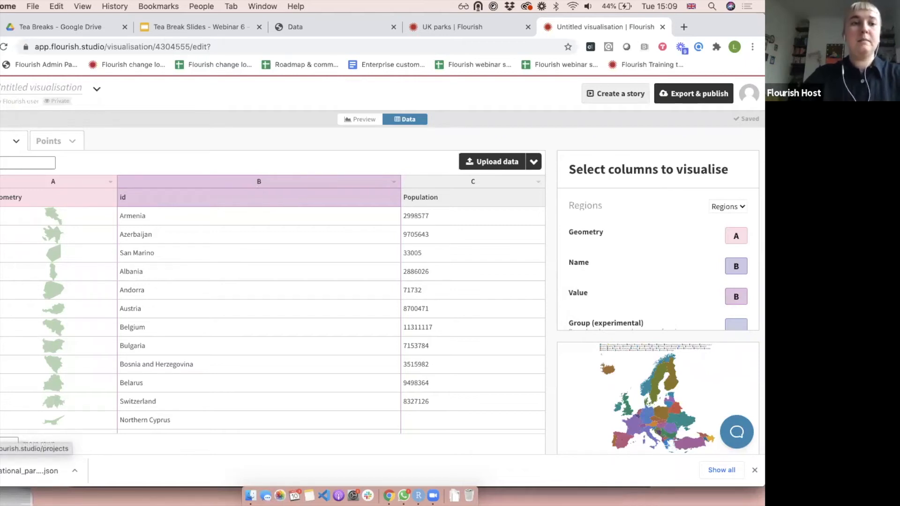
# - Open the project Total cases per million in last day on map from the Webinar: Maps Overview folder
pyautogui.click(1, 97)
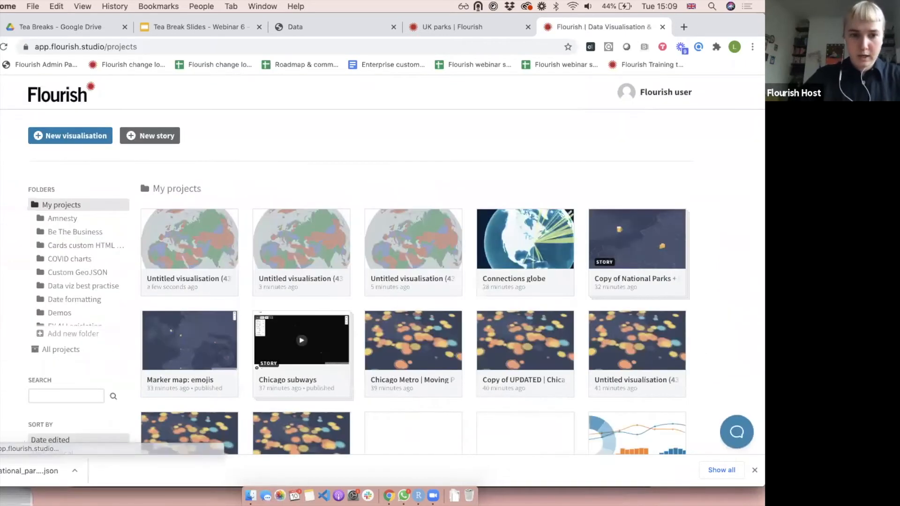
pyautogui.scroll(-5, 349, 262)
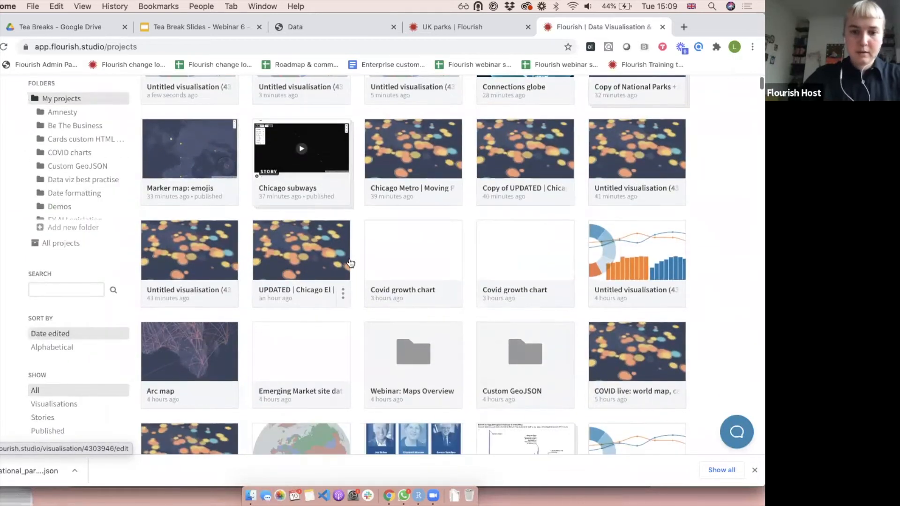
pyautogui.click(423, 349)
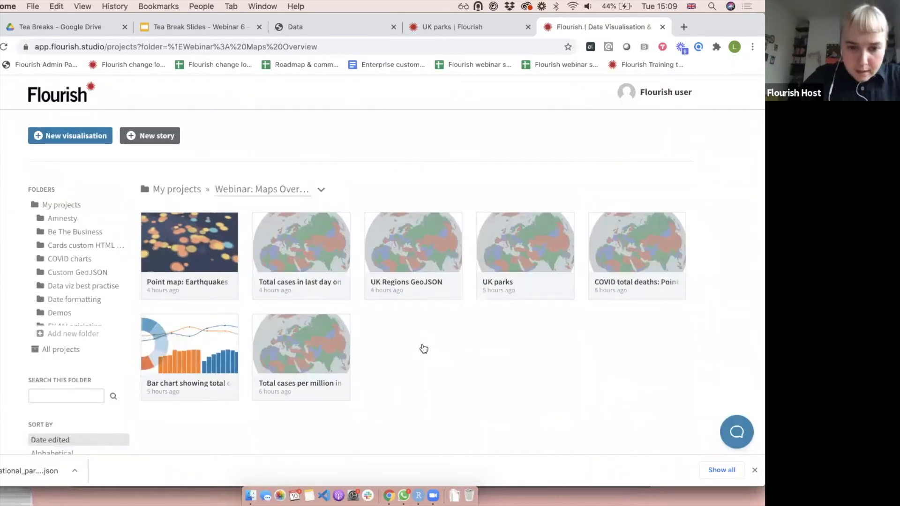
pyautogui.click(278, 340)
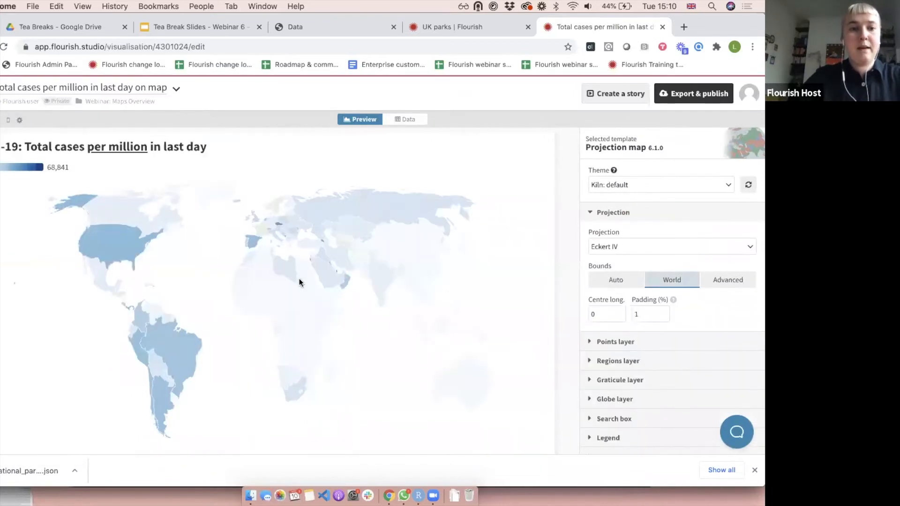
# - Set the regions' Value to columns J-L in the COVID-19 map's data sheet
pyautogui.click(403, 120)
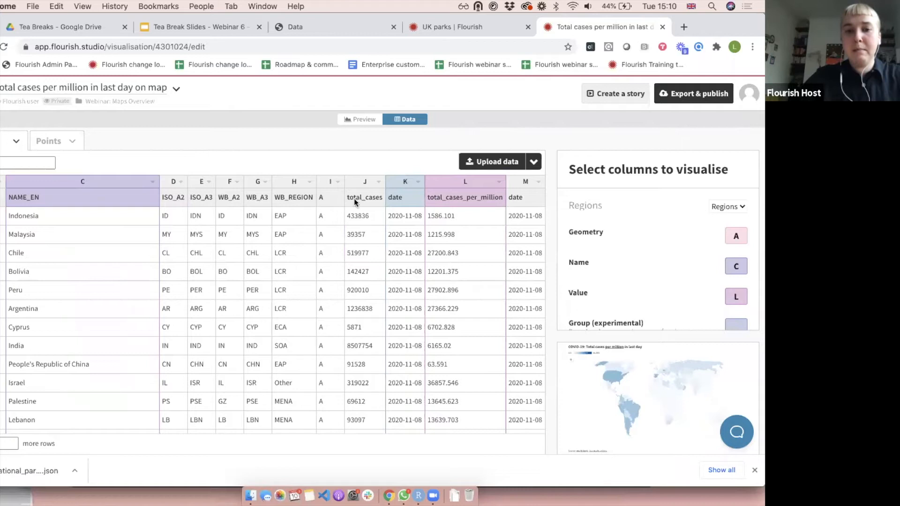
pyautogui.click(472, 197)
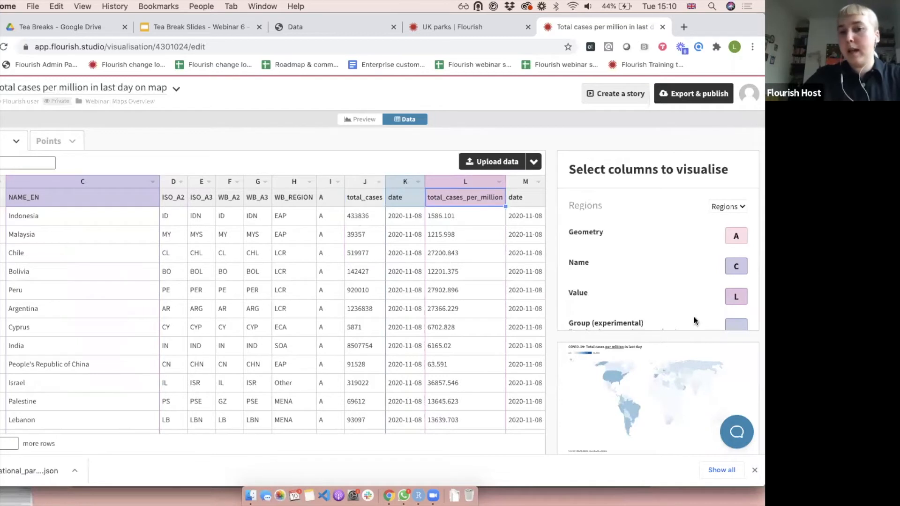
pyautogui.click(739, 296)
pyautogui.press('BackSpace')
pyautogui.write('J,L')
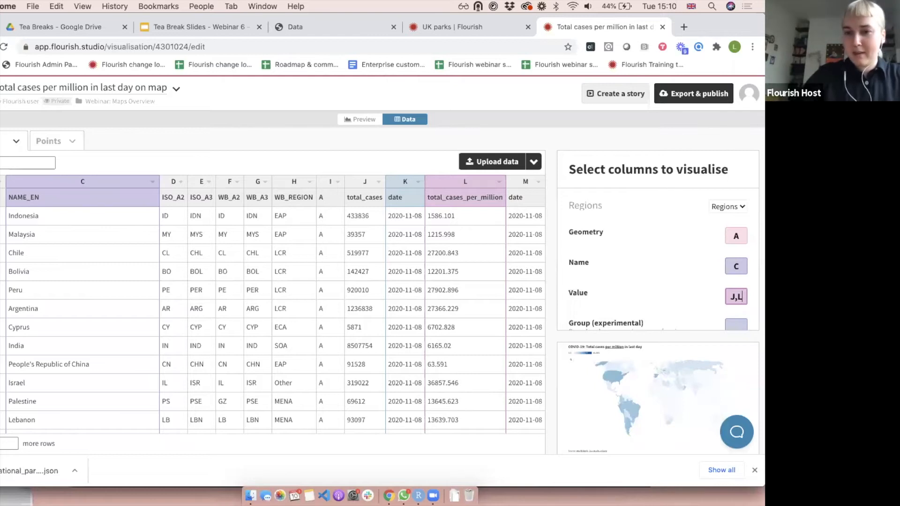
pyautogui.press('Return')
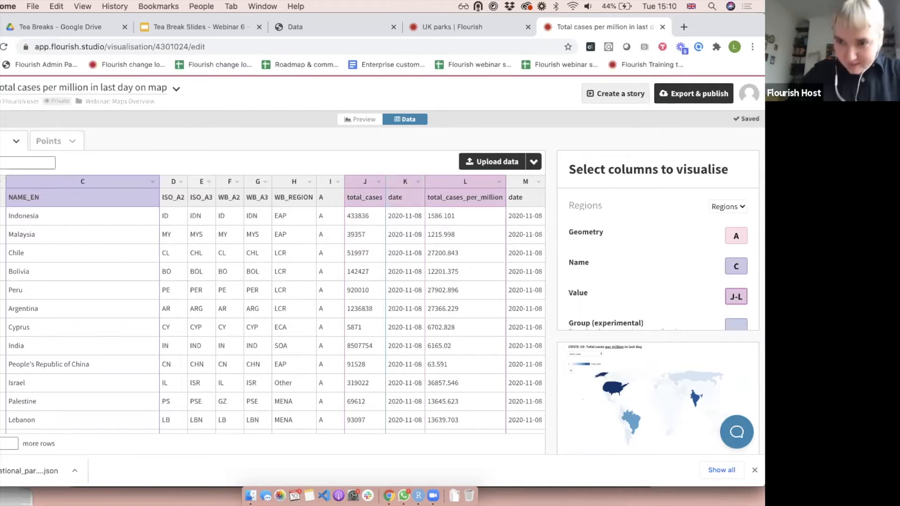
# - Preview the COVID-19 map and switch its displayed value through total_cases_per_million, total_cases and date
pyautogui.click(358, 121)
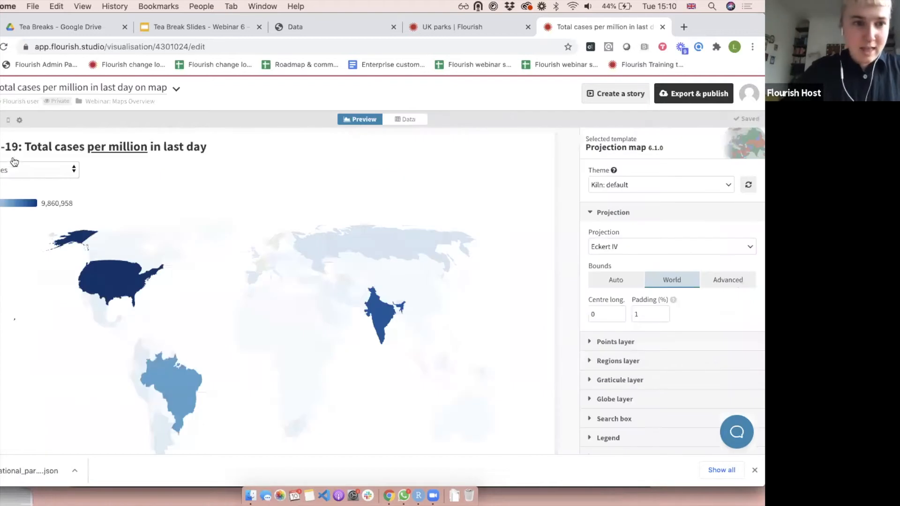
pyautogui.click(16, 173)
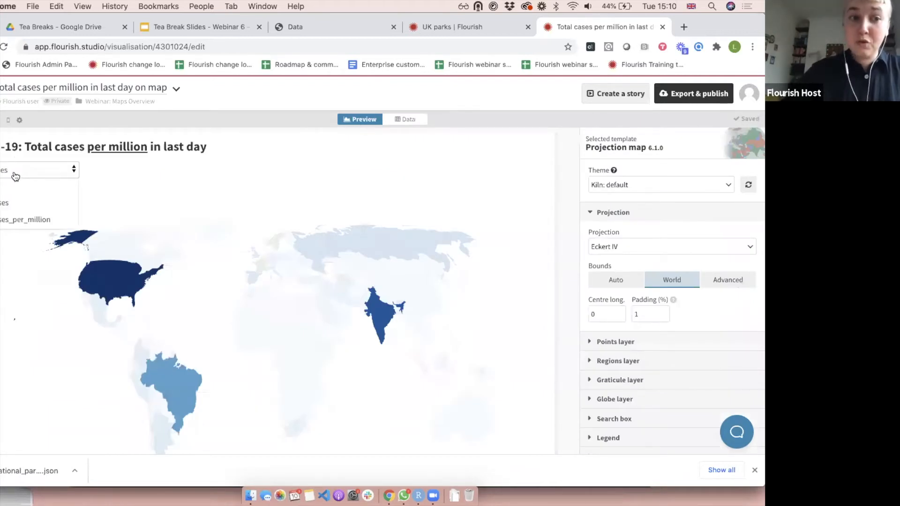
pyautogui.click(4, 219)
pyautogui.click(4, 173)
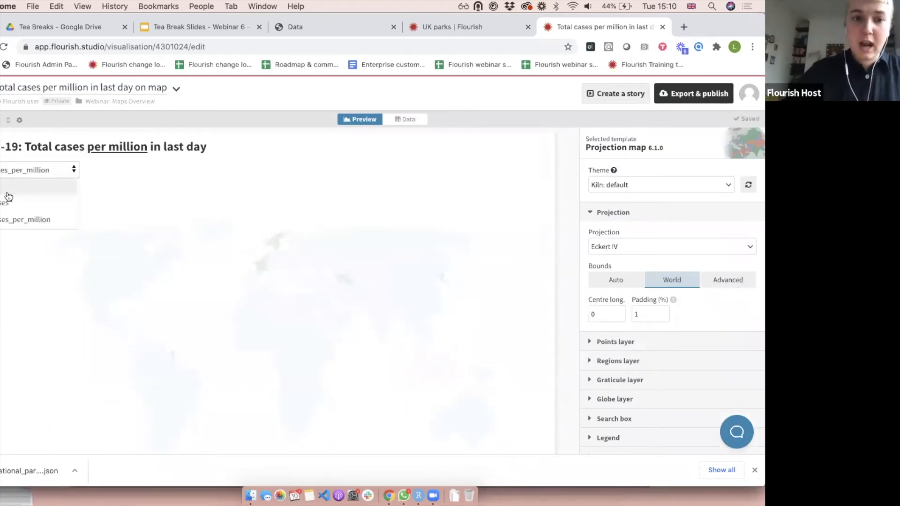
pyautogui.click(7, 202)
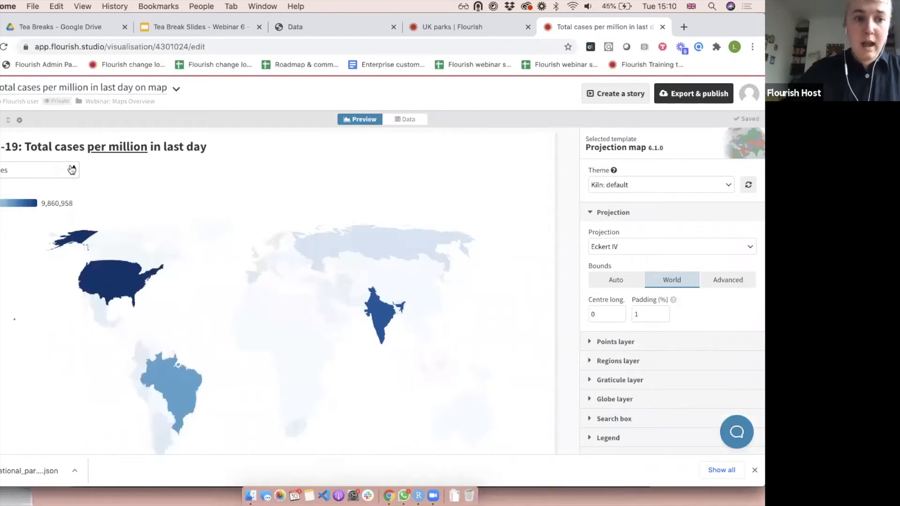
pyautogui.click(4, 173)
pyautogui.click(1, 188)
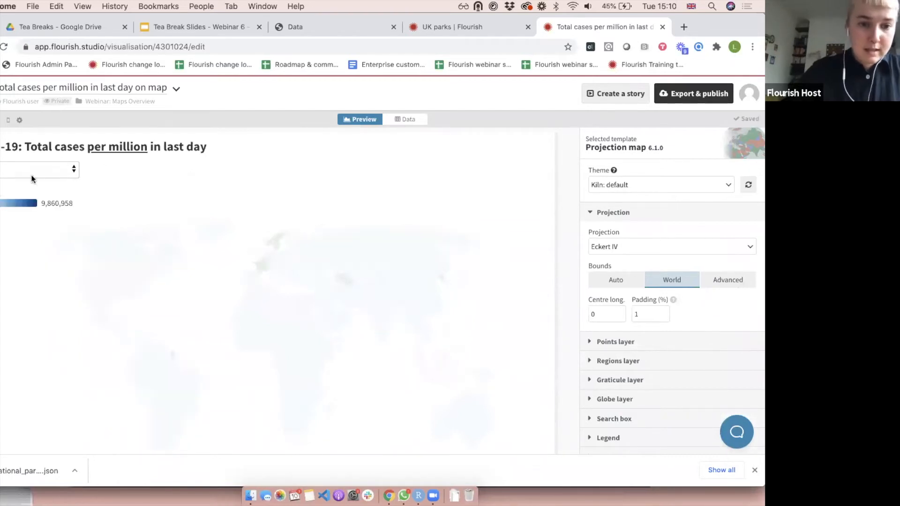
# - Set the regions' Value to columns J,L, leaving out the date column
pyautogui.click(404, 119)
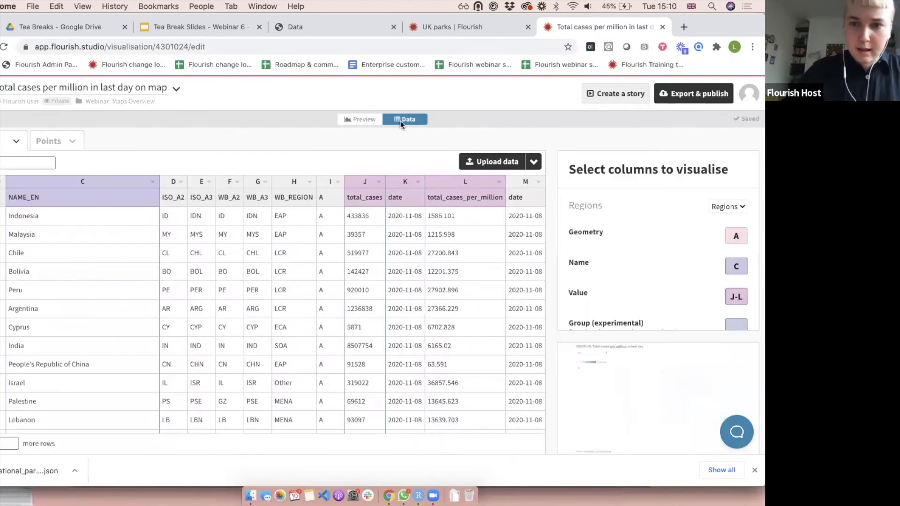
pyautogui.click(741, 296)
pyautogui.press('BackSpace')
pyautogui.press('BackSpace')
pyautogui.write(',L')
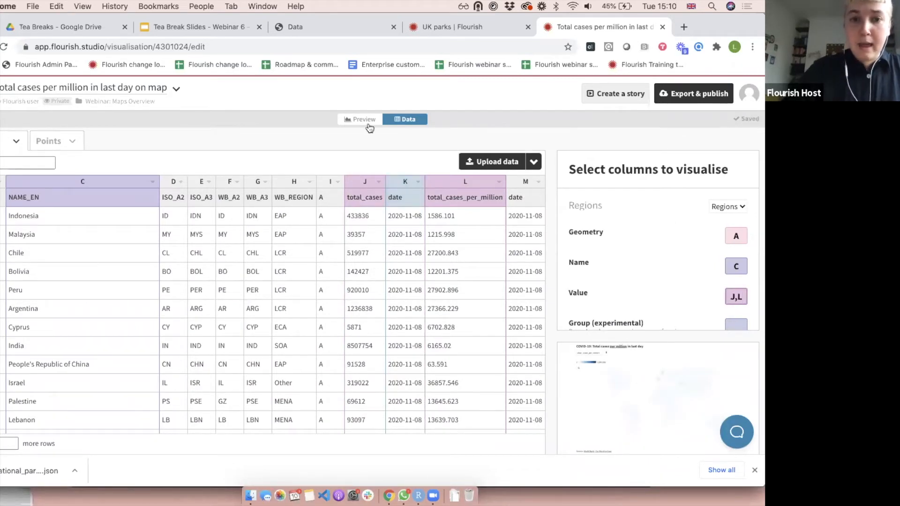
# - Preview the map with total_cases, and switch its displayed value to total_cases_per_million
pyautogui.click(369, 123)
pyautogui.click(26, 171)
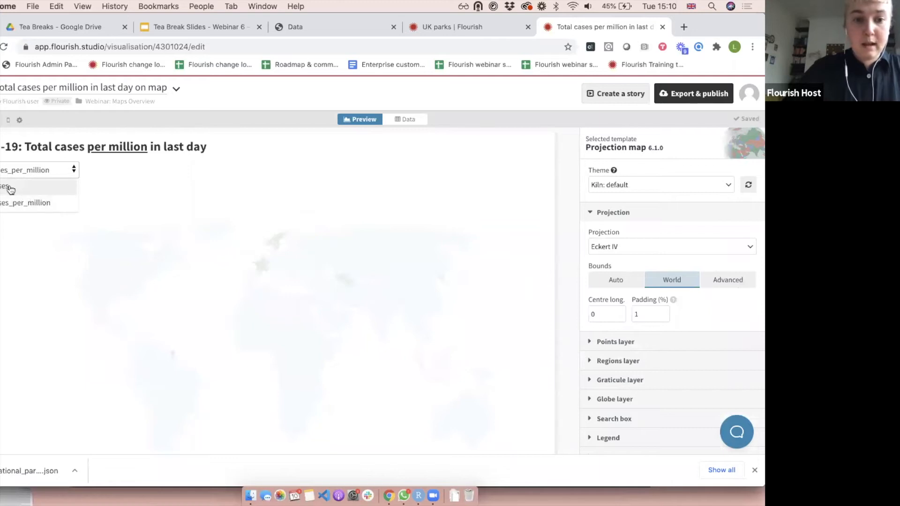
pyautogui.click(10, 190)
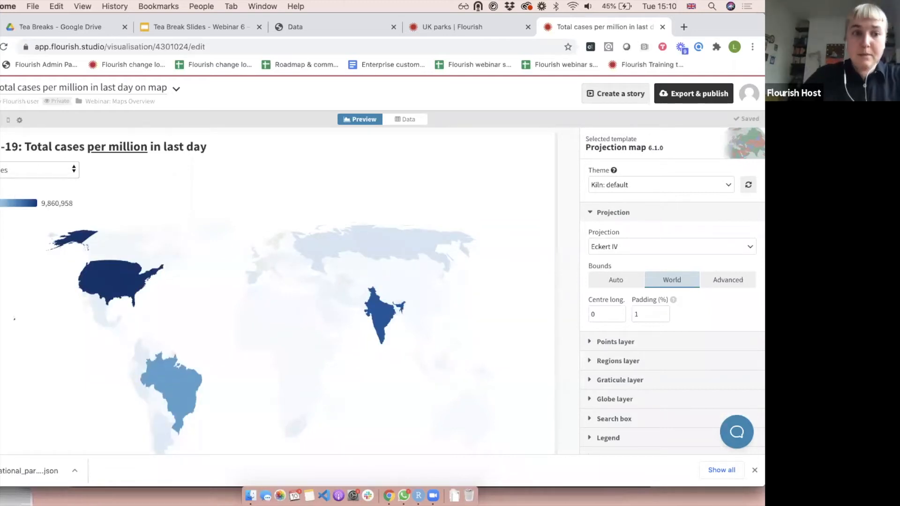
pyautogui.click(19, 171)
pyautogui.click(19, 203)
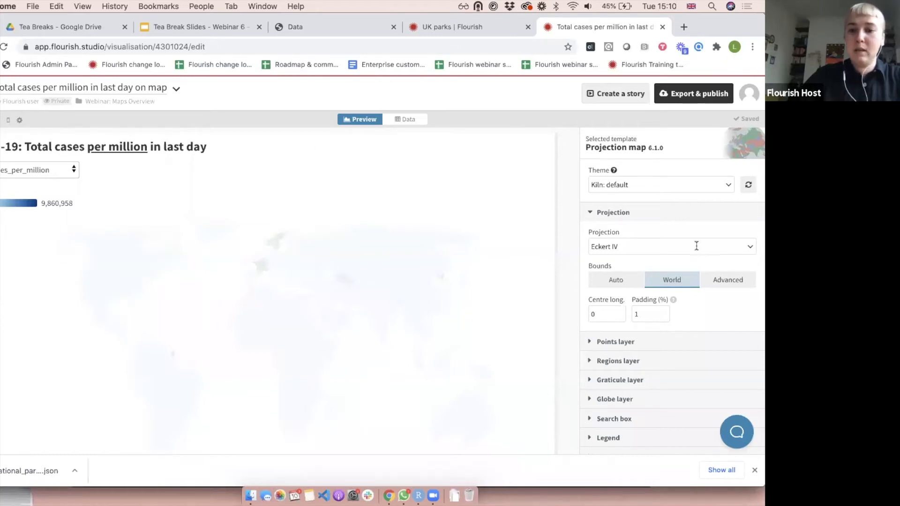
# - Base the regions layer's default colour scale on the current column, and switch the map's displayed value to total_cases
pyautogui.click(650, 215)
pyautogui.click(626, 252)
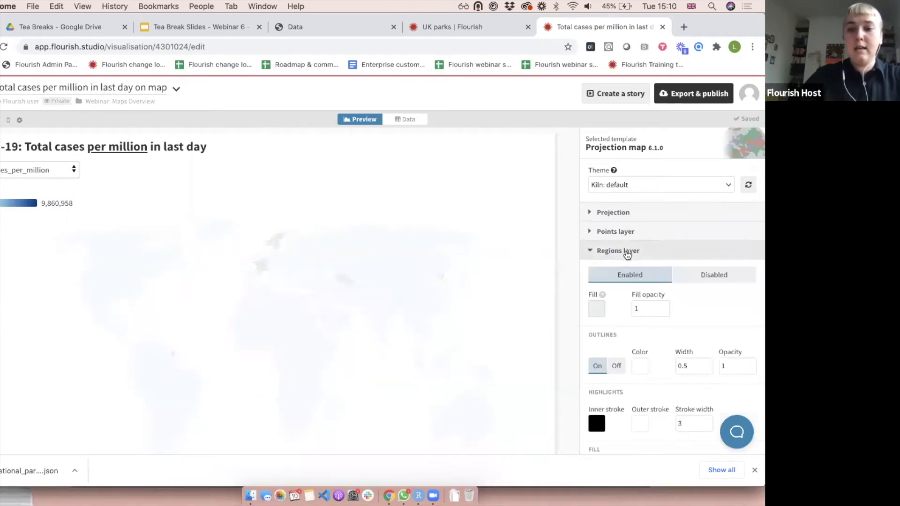
pyautogui.scroll(-6, 625, 254)
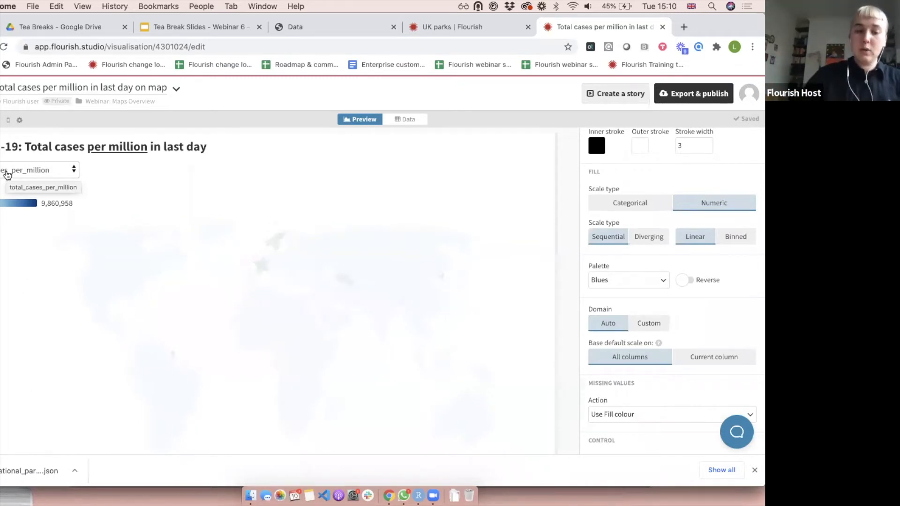
pyautogui.click(716, 361)
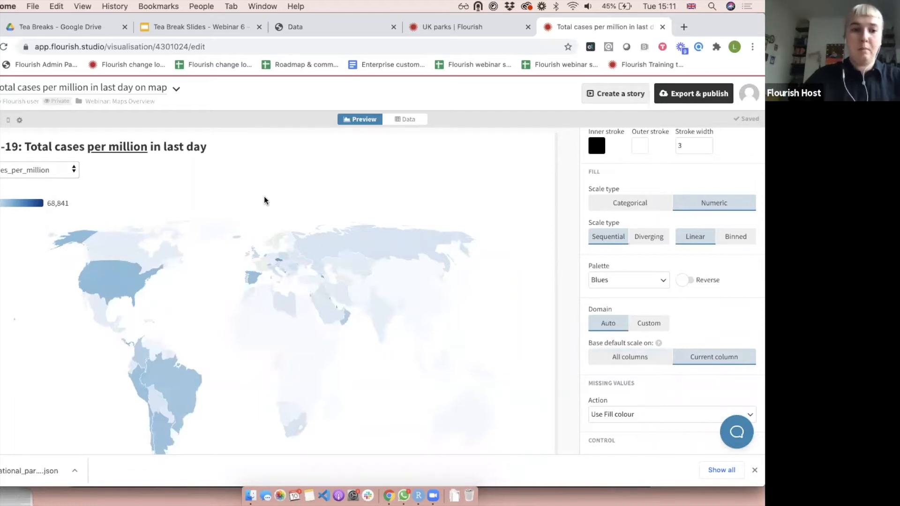
pyautogui.click(38, 165)
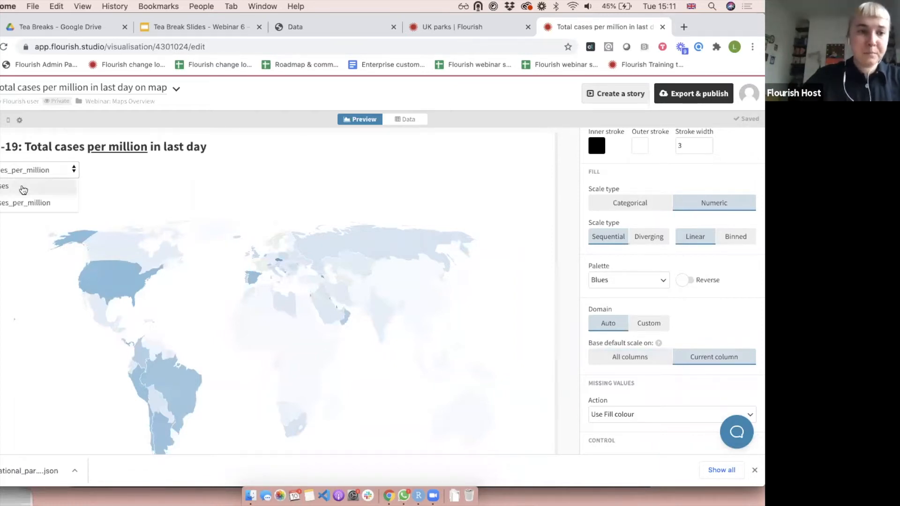
pyautogui.click(21, 188)
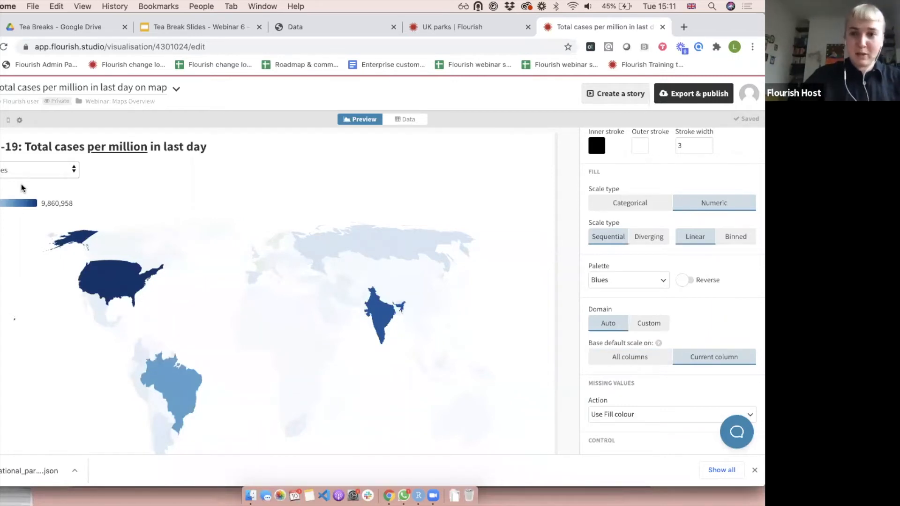
# - Go to app.flourish.studio and create a new visualisation from the World projection map starting point
pyautogui.click(179, 26)
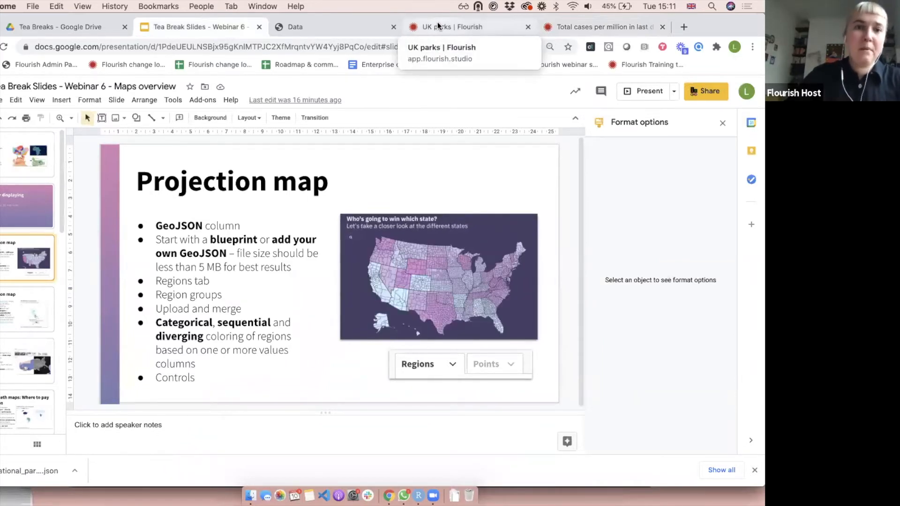
pyautogui.click(342, 24)
pyautogui.click(322, 47)
pyautogui.write('app.flourish.studio')
pyautogui.press('Return')
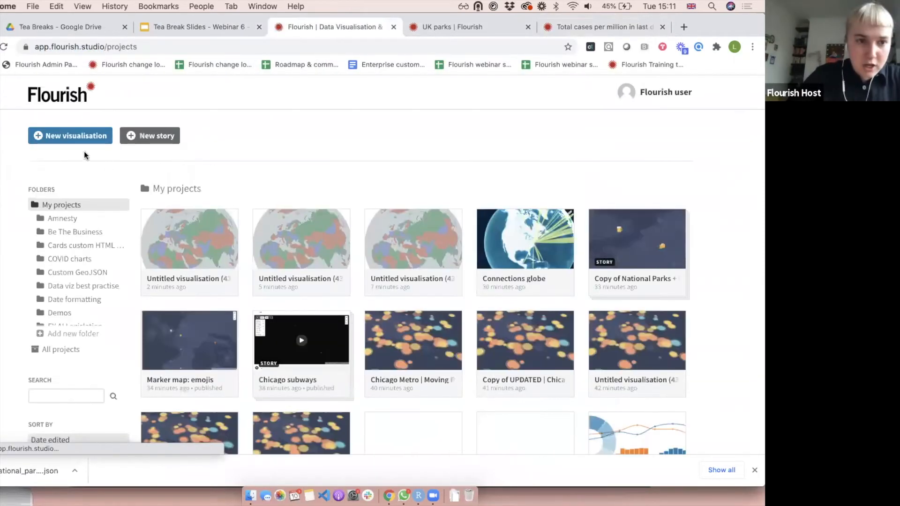
pyautogui.click(71, 137)
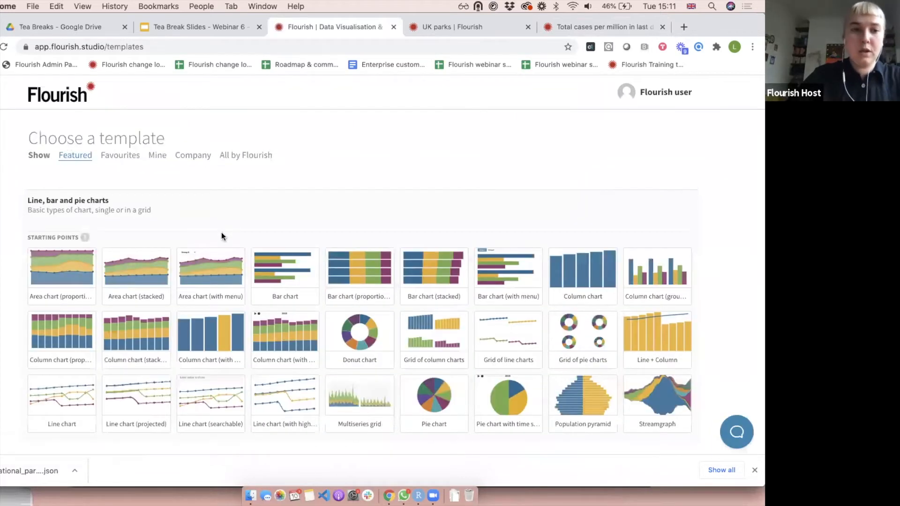
pyautogui.scroll(-15, 221, 232)
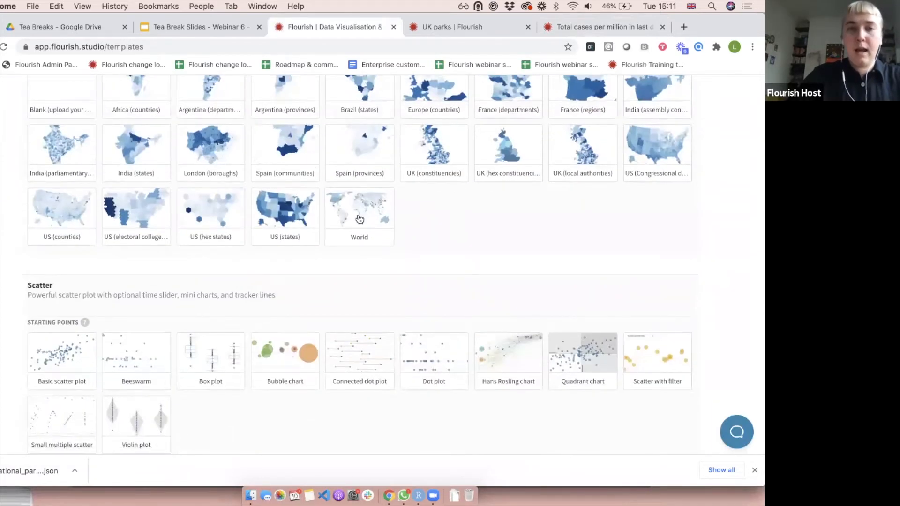
pyautogui.click(360, 220)
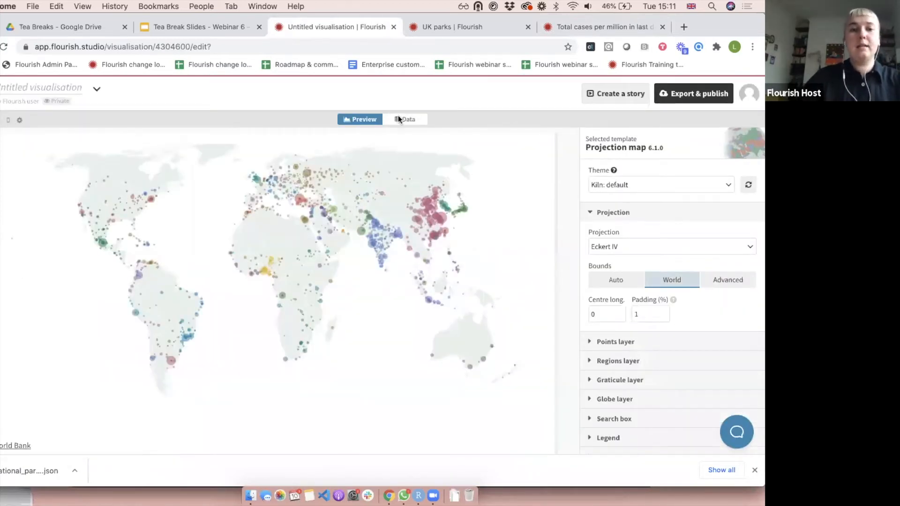
# - Import COVID-total-cases-and-per-million.csv into the new map's regions data sheet using the upload and merge option
pyautogui.click(398, 119)
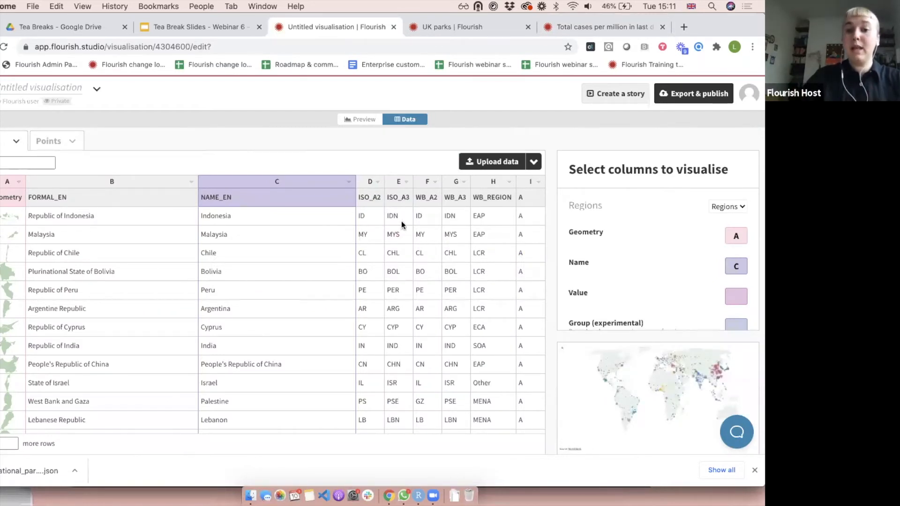
pyautogui.click(14, 216)
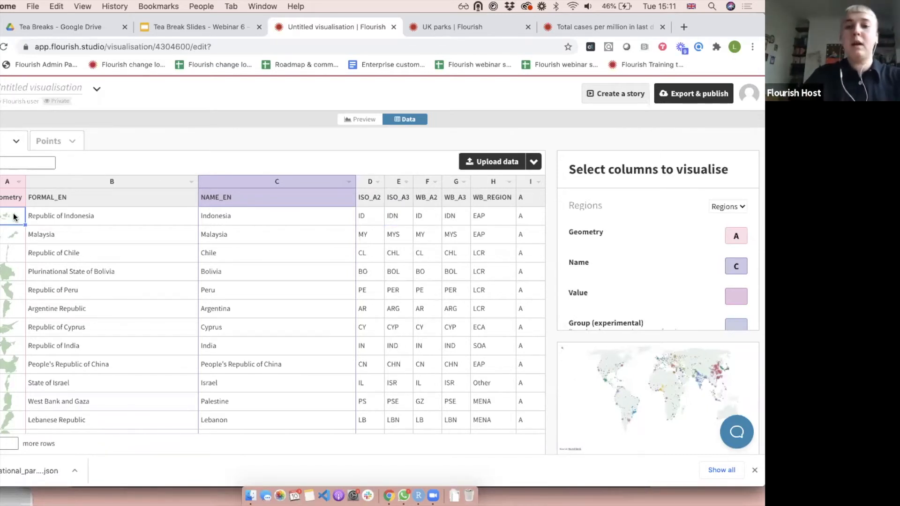
pyautogui.click(533, 162)
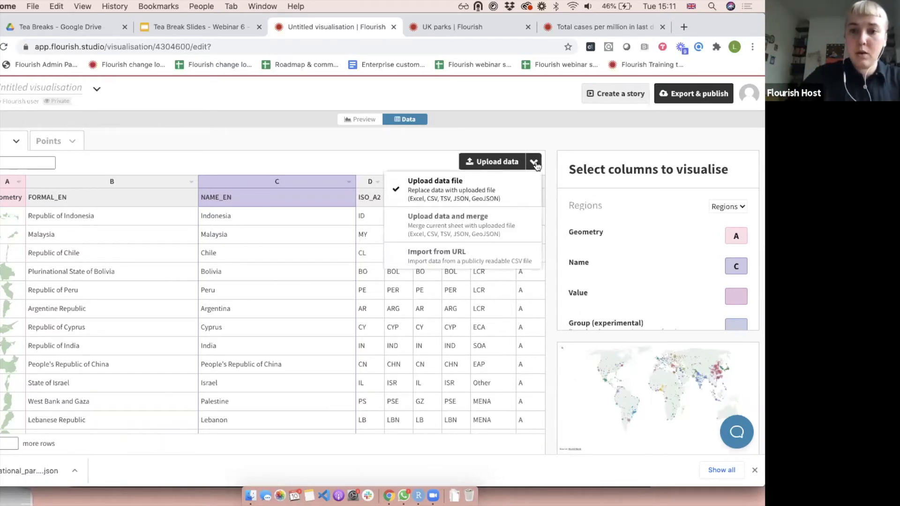
pyautogui.click(484, 224)
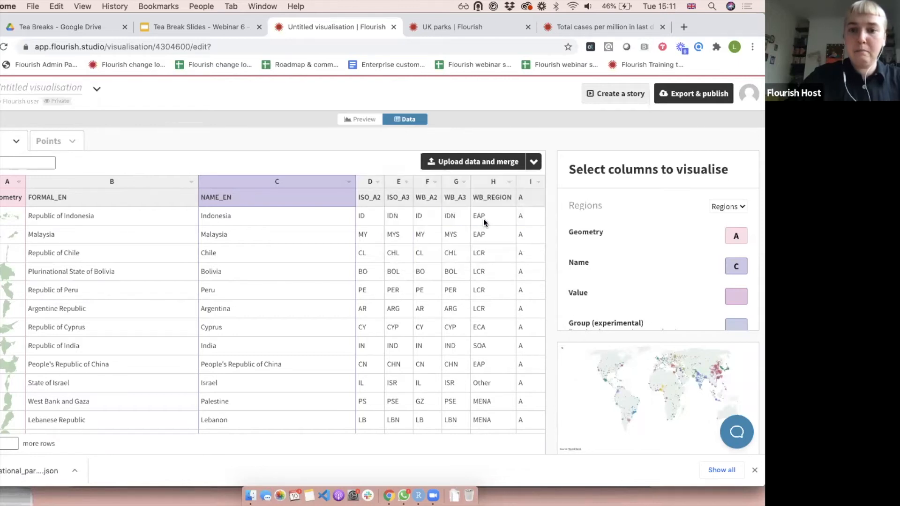
pyautogui.click(470, 160)
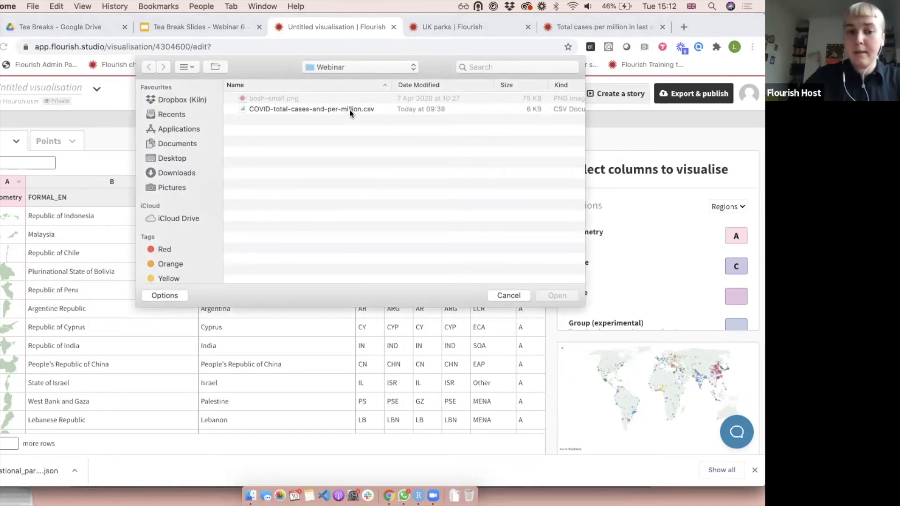
pyautogui.click(350, 110)
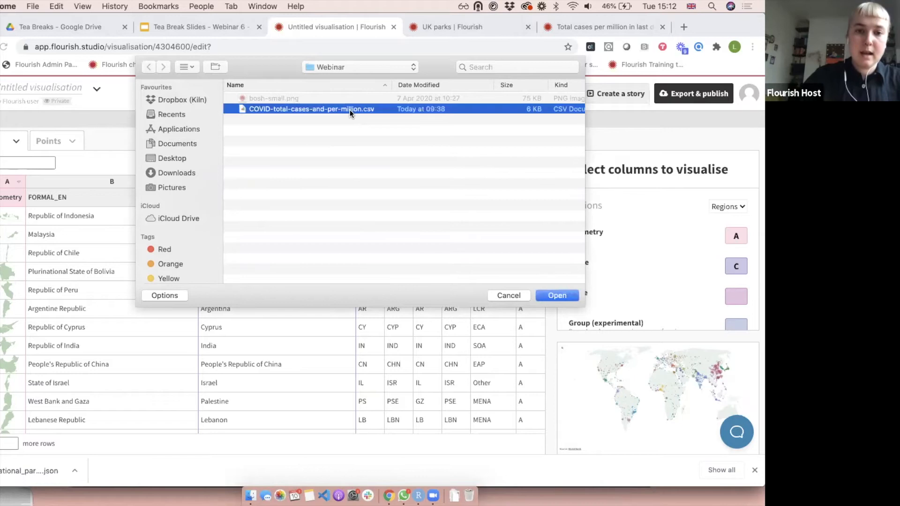
pyautogui.doubleClick(350, 110)
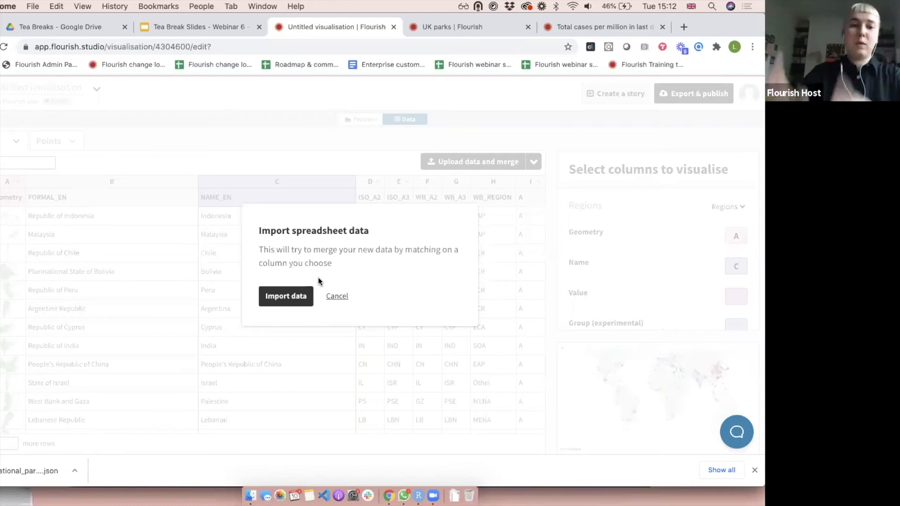
pyautogui.click(292, 295)
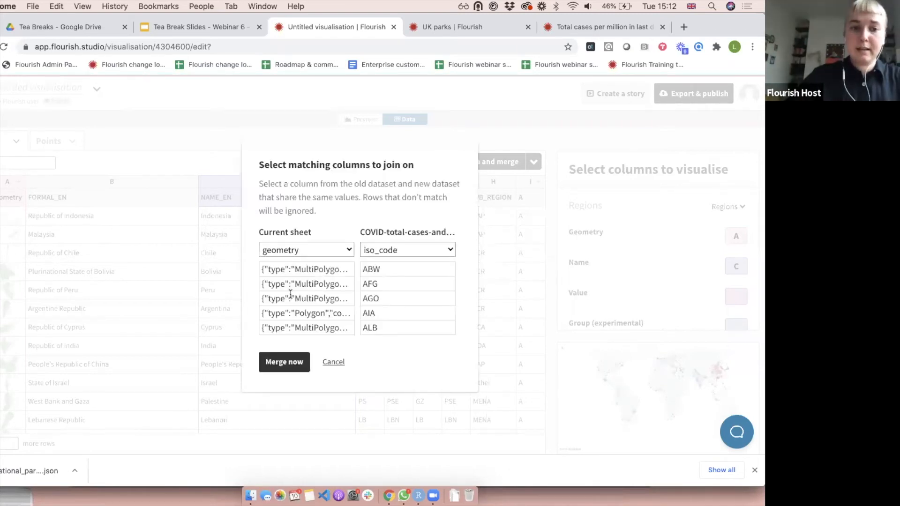
# - Merge the datasets by matching the current sheet's ISO_A3 column with the file's iso_code column
pyautogui.click(301, 249)
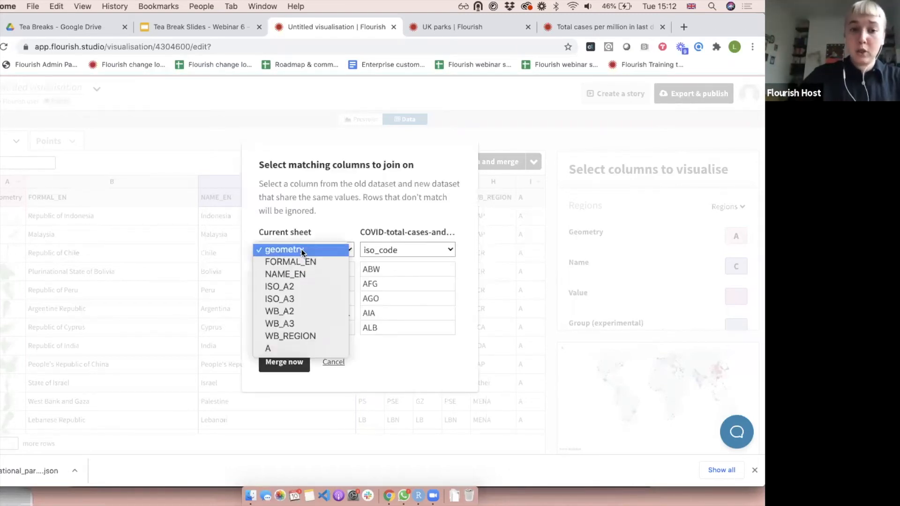
pyautogui.click(300, 297)
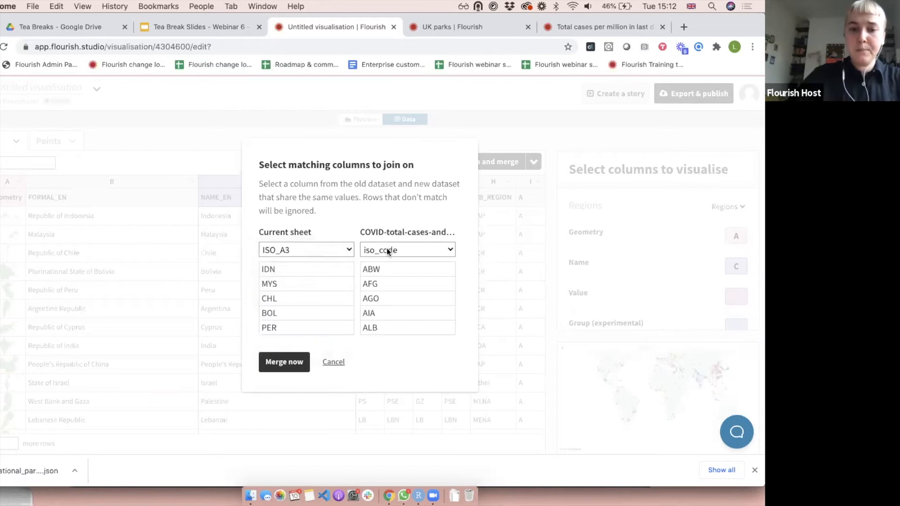
pyautogui.click(301, 250)
pyautogui.click(289, 251)
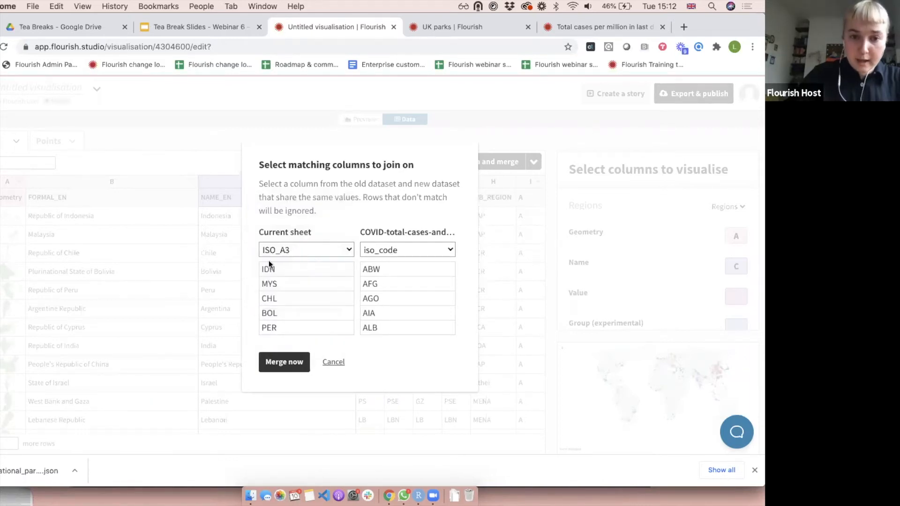
pyautogui.click(393, 252)
pyautogui.click(409, 251)
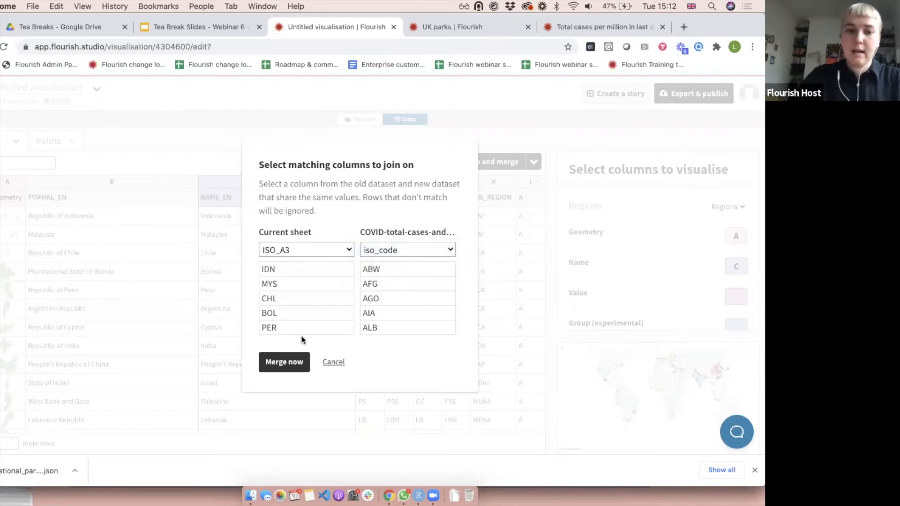
pyautogui.click(289, 365)
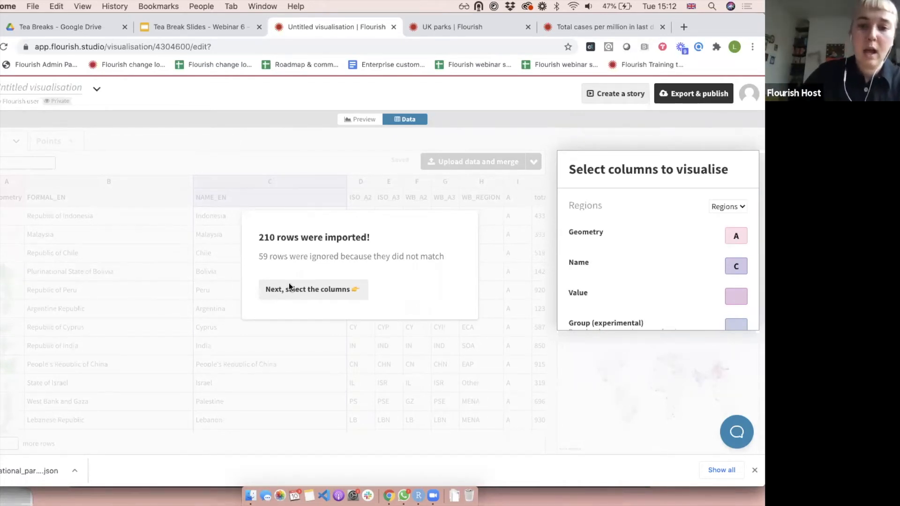
pyautogui.click(289, 288)
# - Examine France's row in the merged data, checking its case columns and comparing its ISO and WB country codes
pyautogui.hscroll(3, 347, 321)
pyautogui.scroll(-3, 348, 322)
pyautogui.scroll(-3, 349, 322)
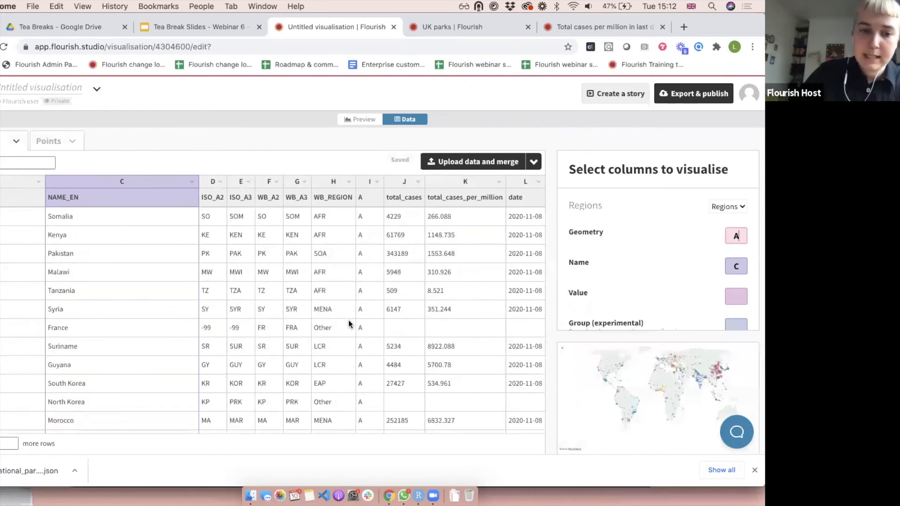
pyautogui.click(415, 331)
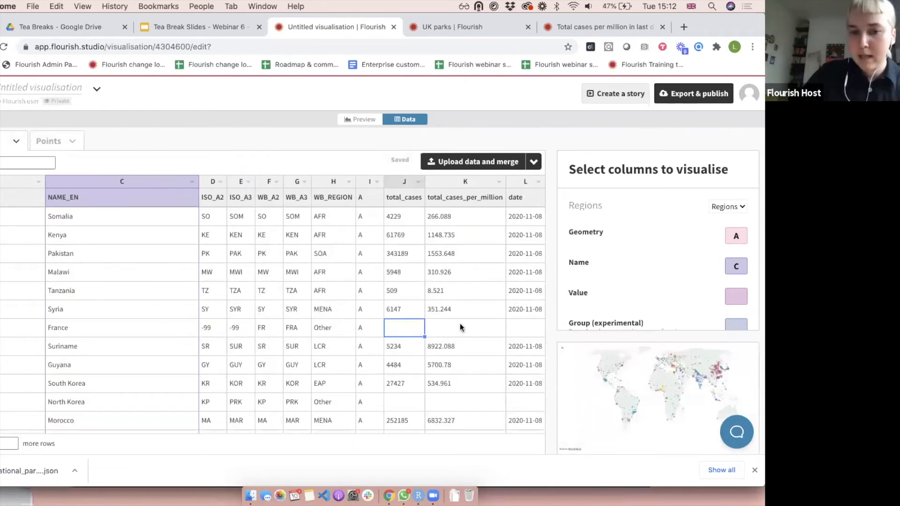
pyautogui.scroll(1, 461, 328)
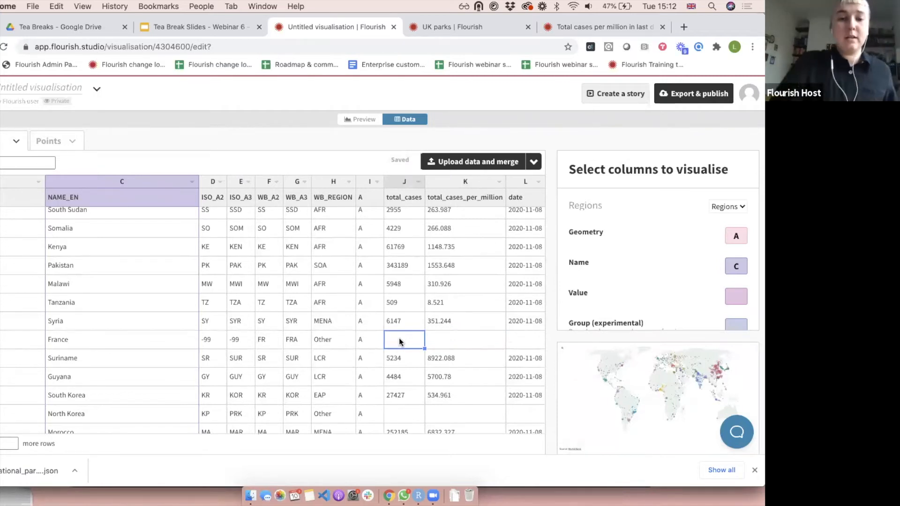
pyautogui.hscroll(-5, 323, 333)
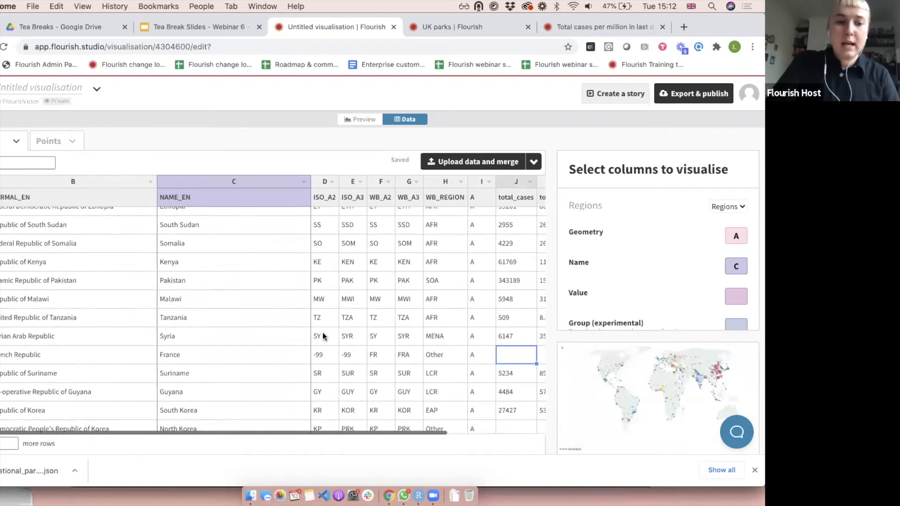
pyautogui.click(94, 359)
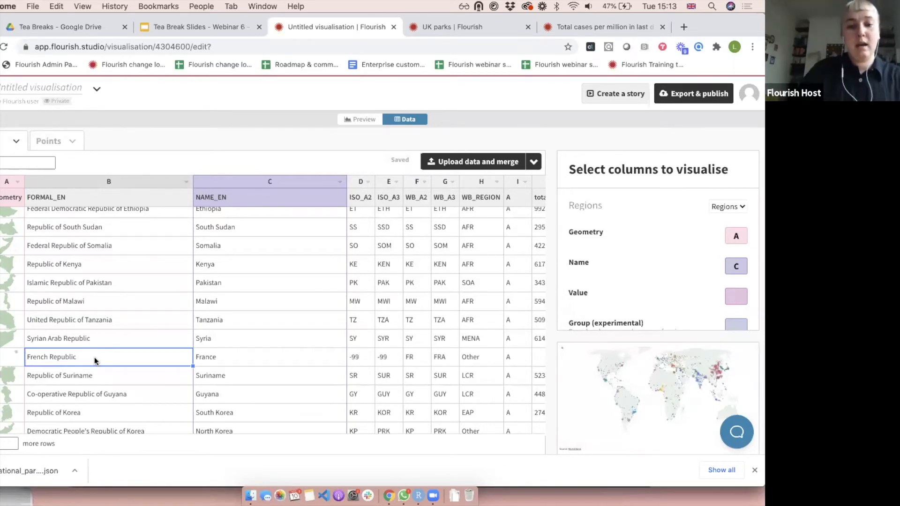
pyautogui.press('Right')
pyautogui.press('Right')
pyautogui.press('Right')
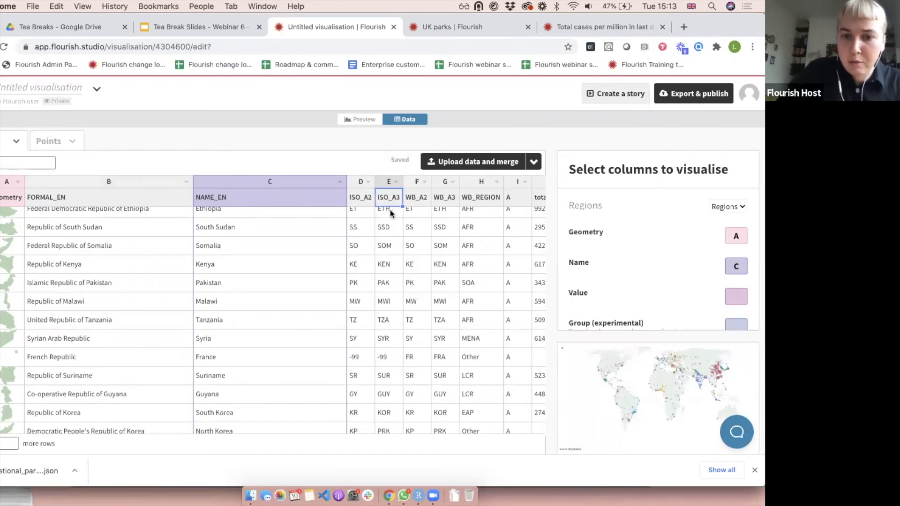
pyautogui.click(449, 356)
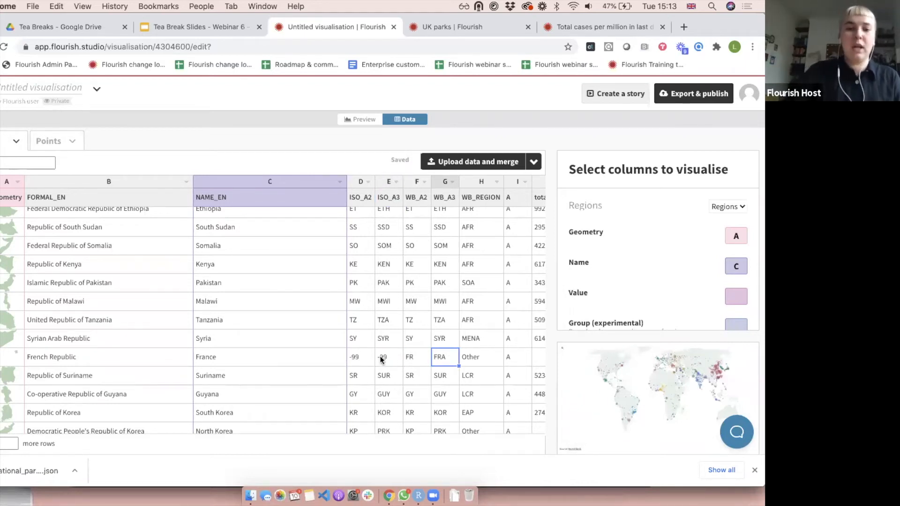
pyautogui.hscroll(5, 380, 359)
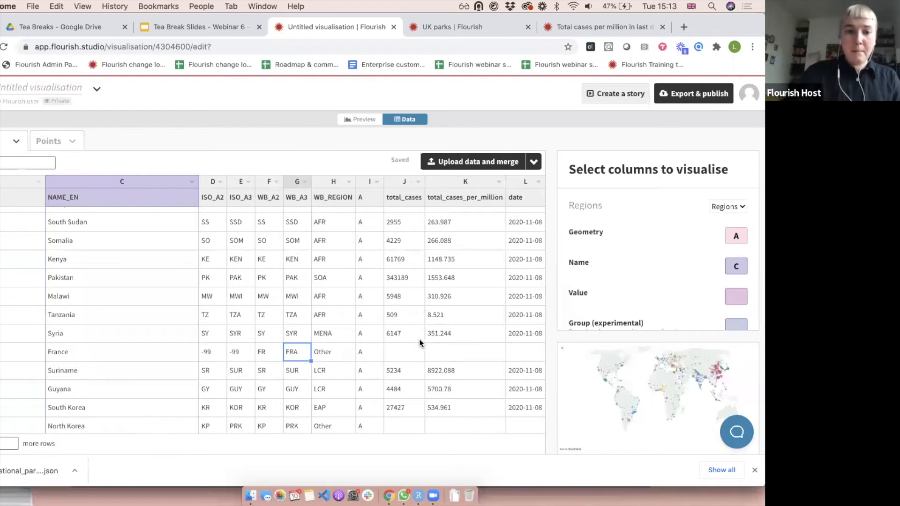
pyautogui.scroll(-3, 419, 339)
pyautogui.scroll(3, 419, 338)
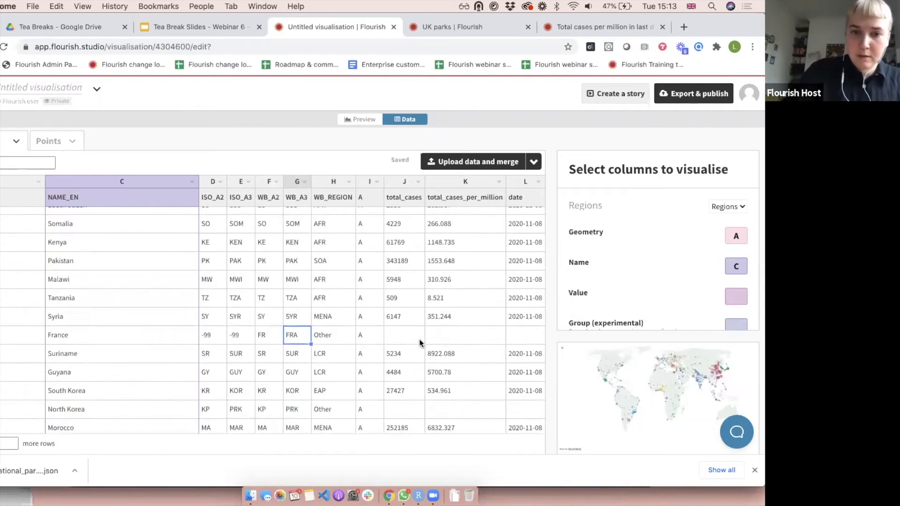
# - Set the regions' Value to column K, total_cases_per_million
pyautogui.scroll(-5, 419, 339)
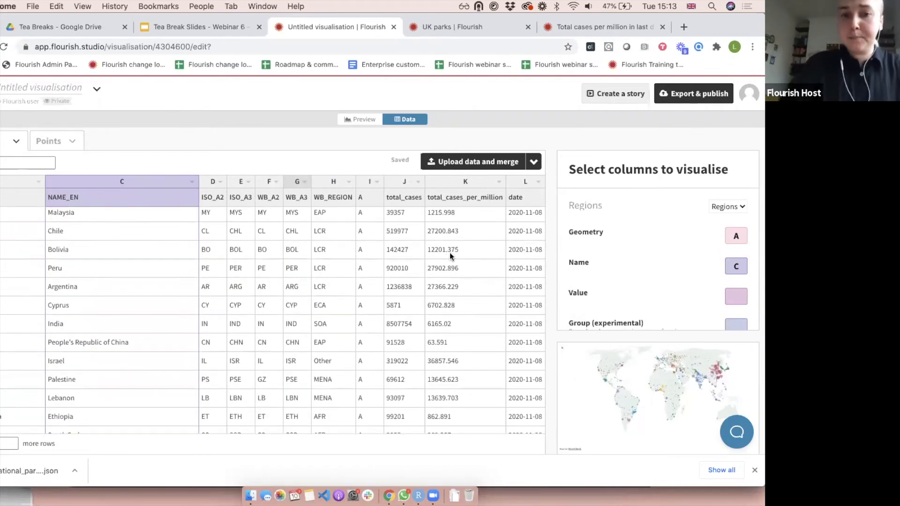
pyautogui.click(736, 296)
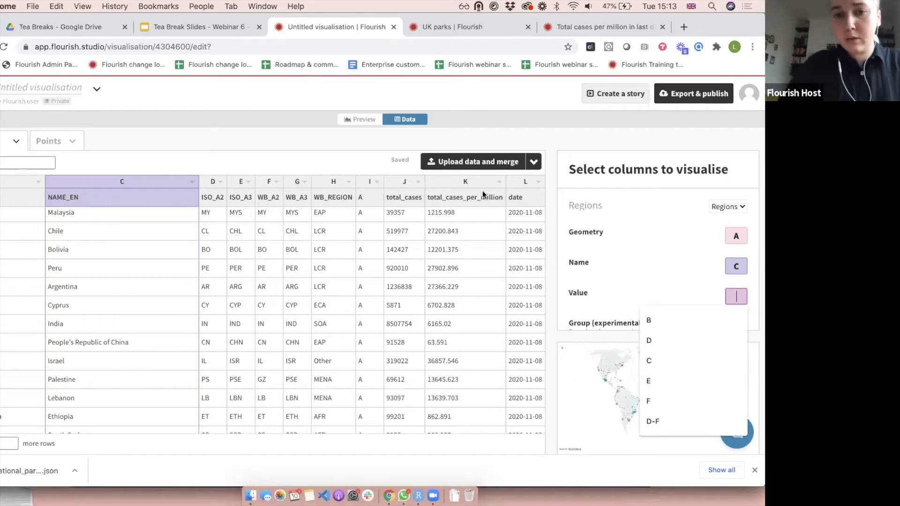
pyautogui.write('K')
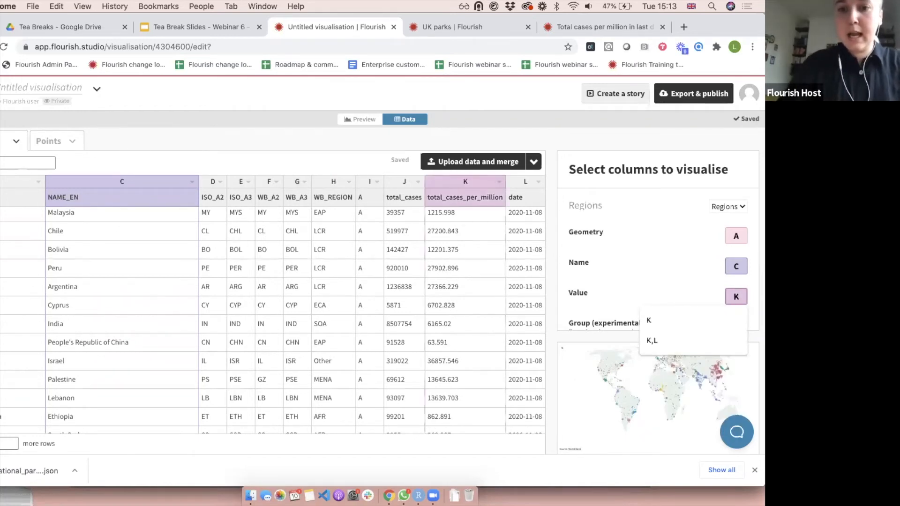
# - Preview the world map with its regions coloured by total cases per million
pyautogui.click(449, 243)
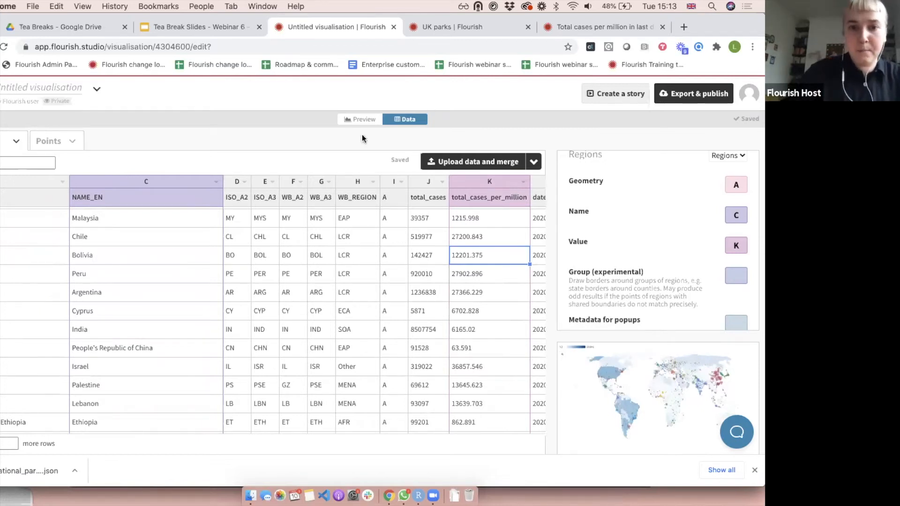
pyautogui.click(353, 119)
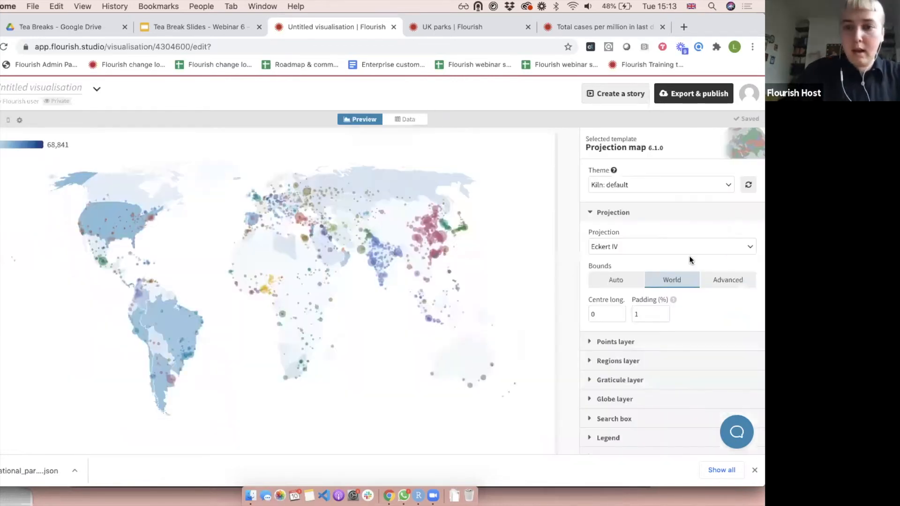
# - Show the webinar slide about adding your own GeoJSON to a projection map and open its UK regions link
pyautogui.click(197, 27)
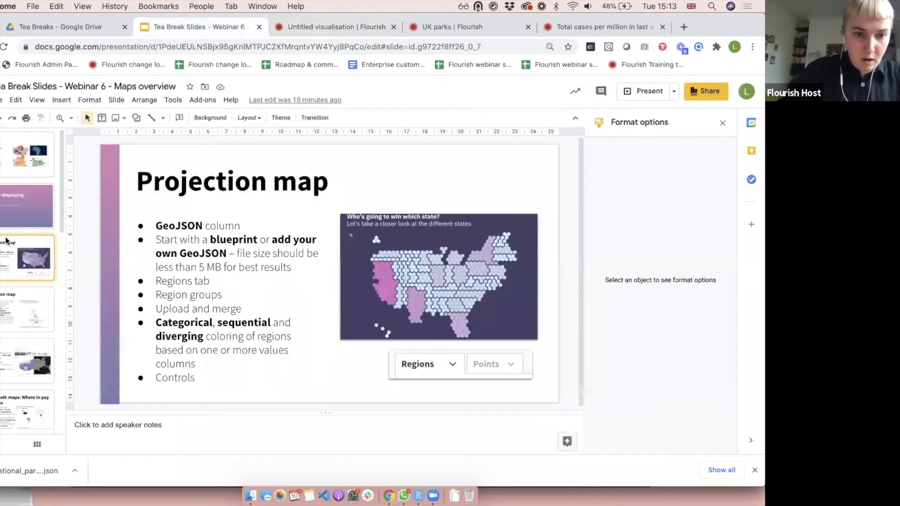
pyautogui.click(14, 323)
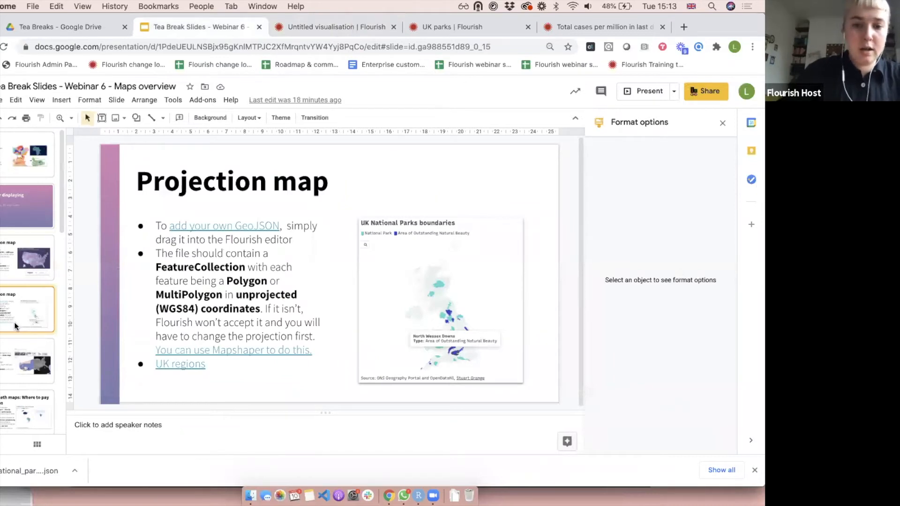
pyautogui.click(174, 362)
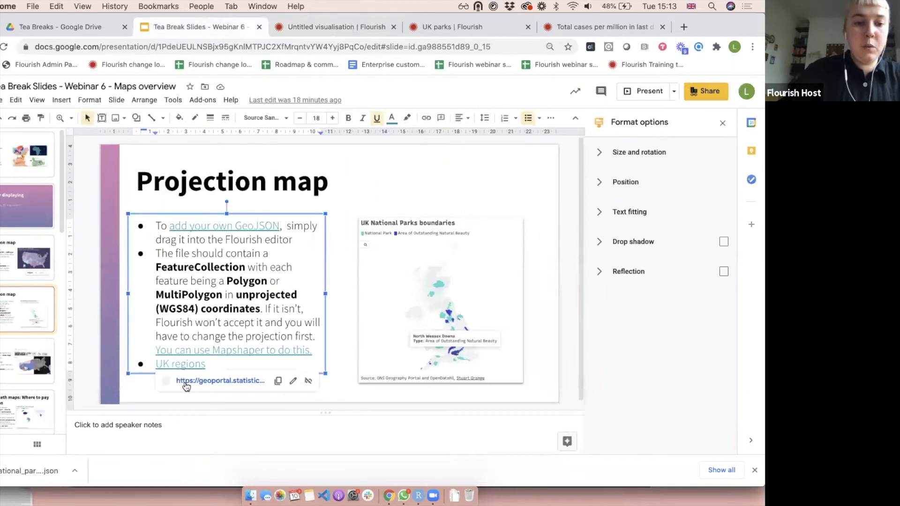
pyautogui.click(186, 383)
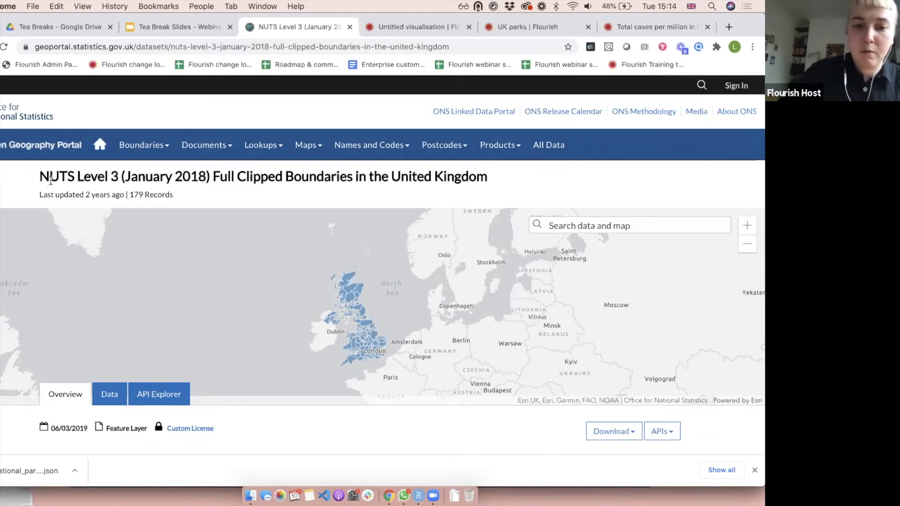
# - Return to the Flourish projects page and show the Custom GeoJSON folder
pyautogui.click(387, 29)
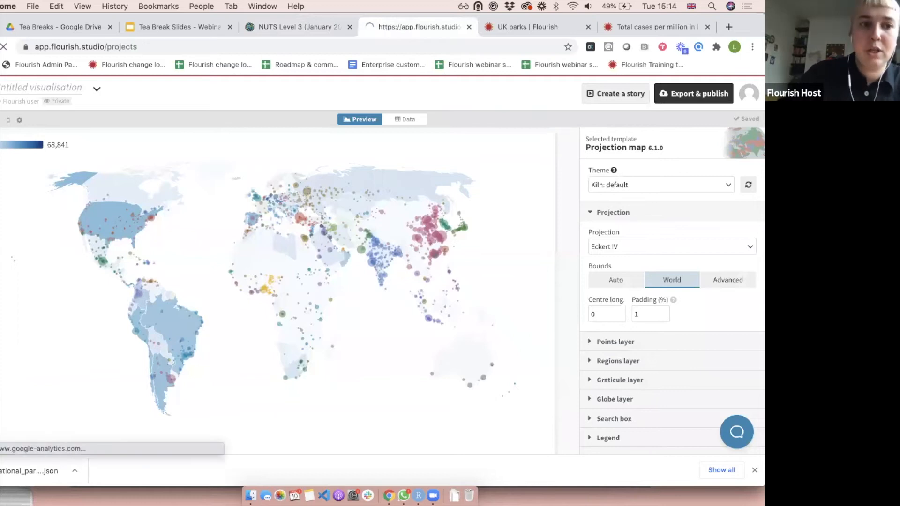
pyautogui.scroll(-1, 72, 239)
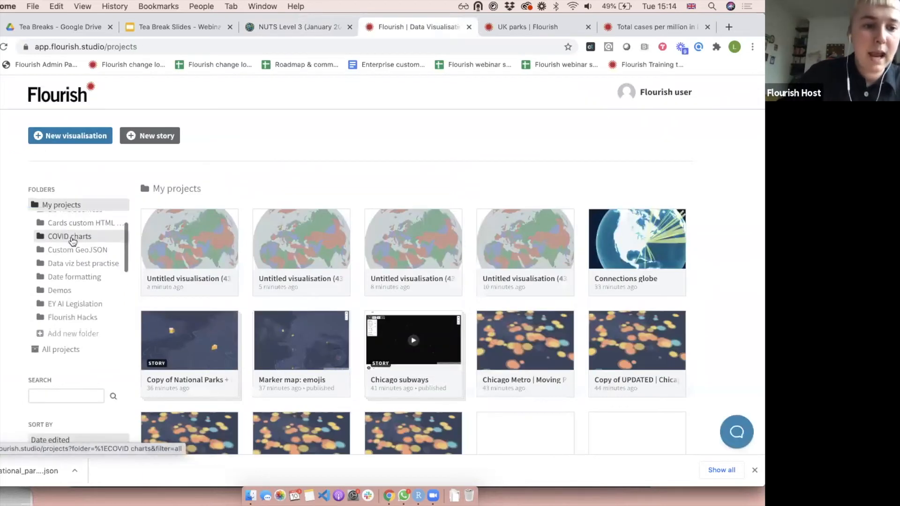
pyautogui.scroll(-2, 72, 240)
pyautogui.scroll(3, 71, 243)
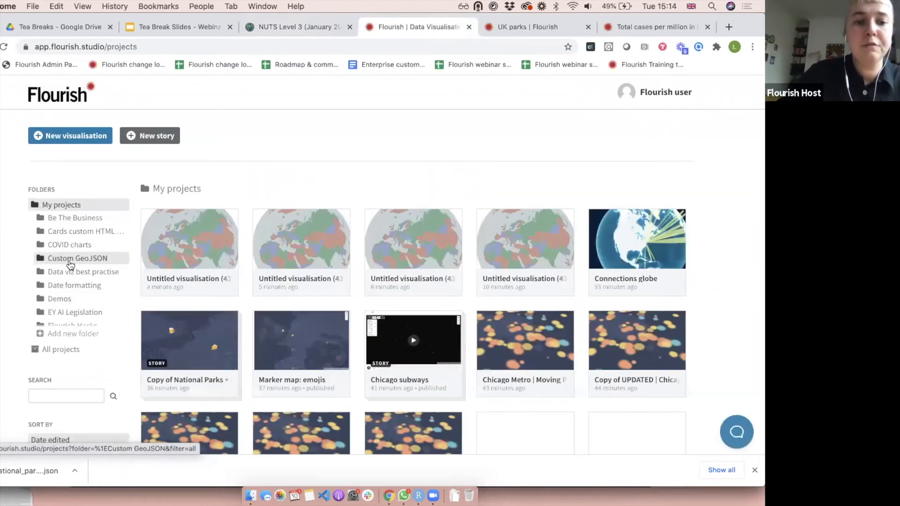
pyautogui.click(69, 262)
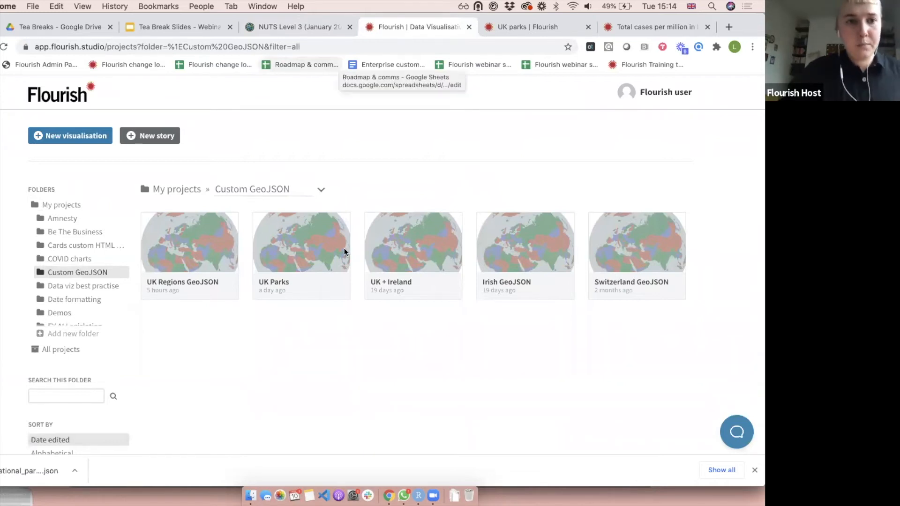
# - Go back to the webinar slides and show the 3D map slide
pyautogui.press('super+Tab')
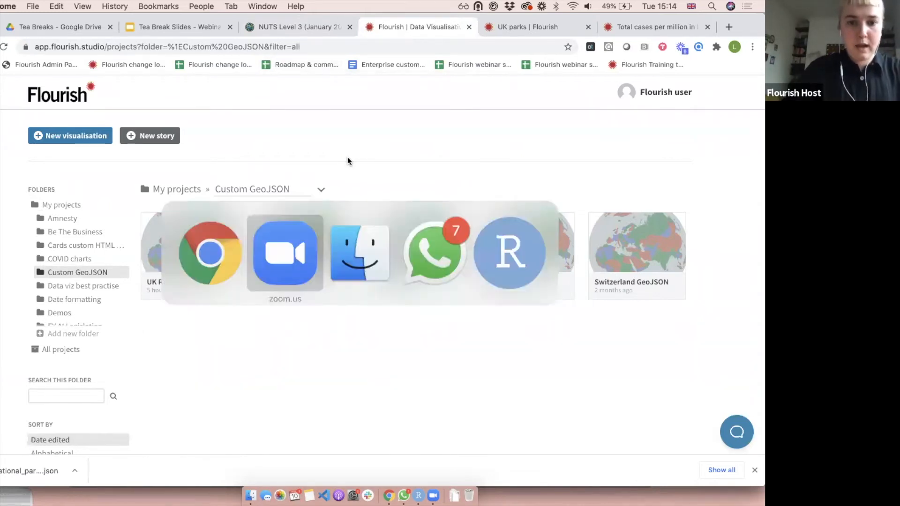
pyautogui.press('super+Tab')
pyautogui.click(159, 30)
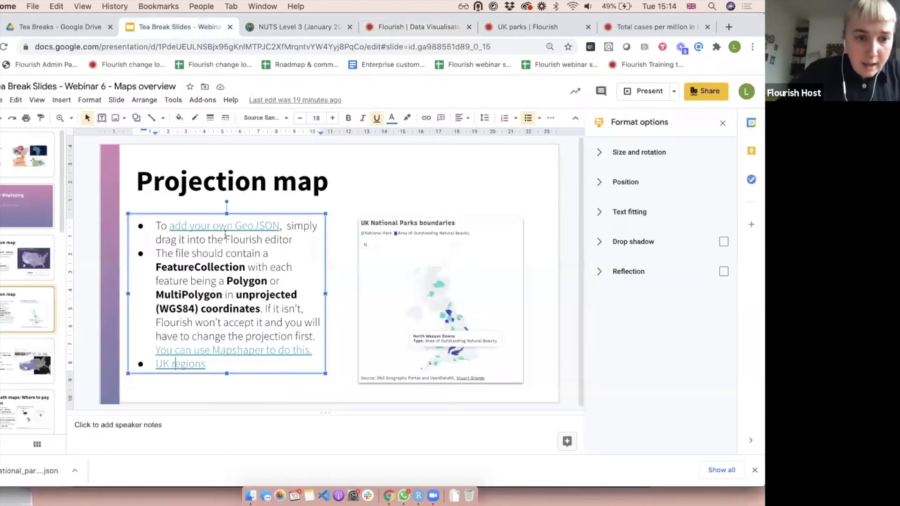
pyautogui.click(36, 358)
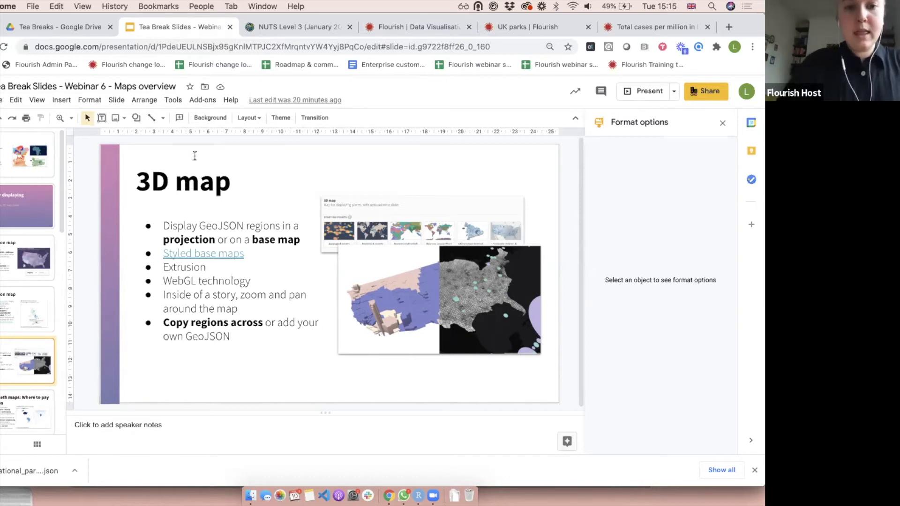
# - Examine the regions data sheet of the UK parks projection map
pyautogui.click(413, 25)
pyautogui.click(488, 28)
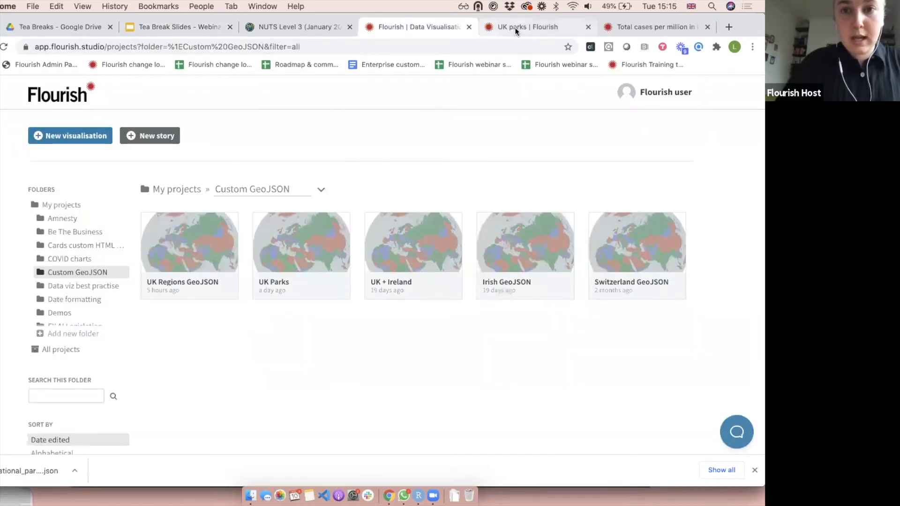
pyautogui.click(400, 119)
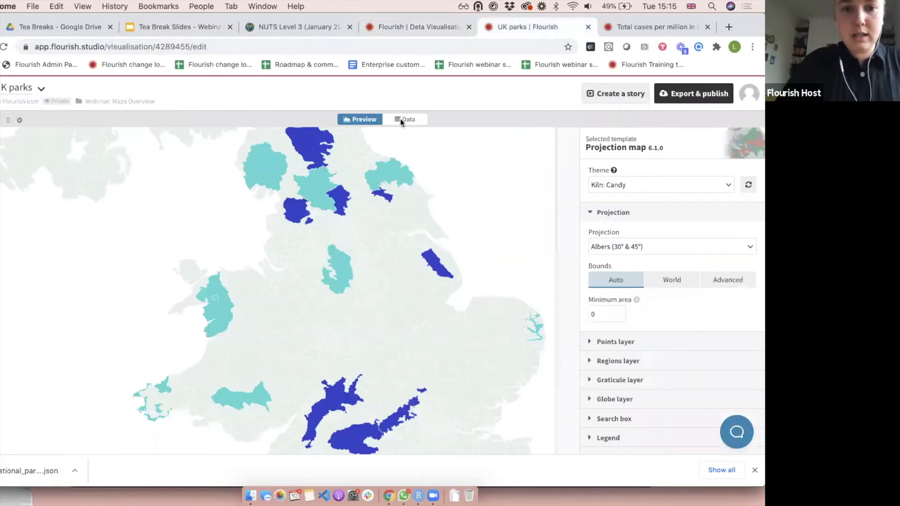
pyautogui.scroll(-3, 44, 240)
pyautogui.scroll(20, 62, 229)
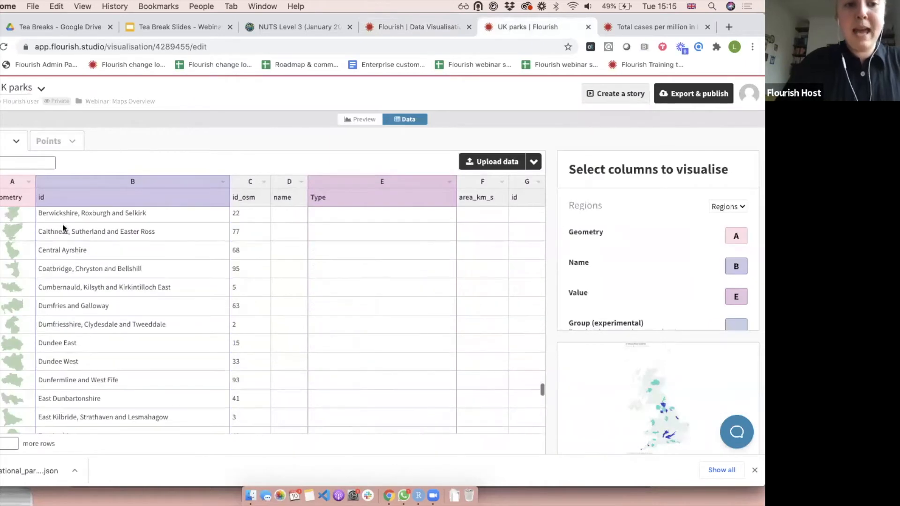
pyautogui.scroll(20, 63, 228)
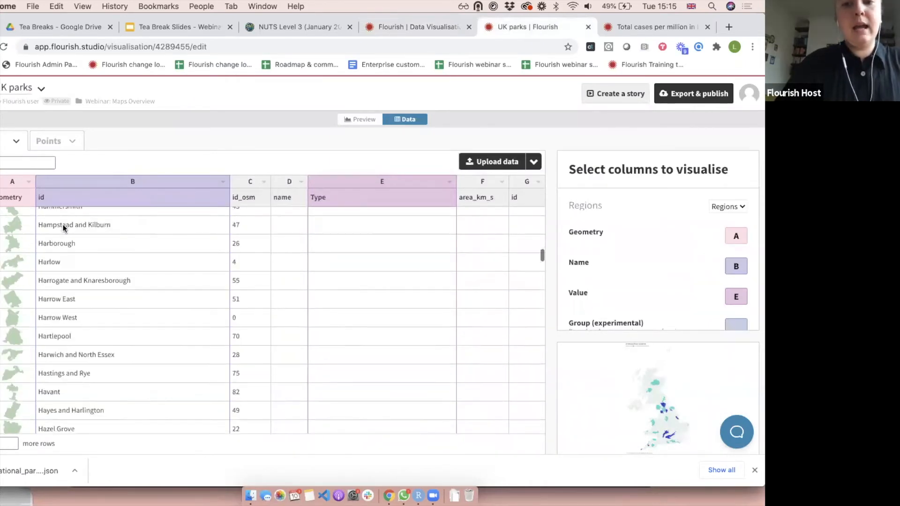
# - Create a new Flourish visualisation from a 3D map starting point
pyautogui.click(652, 27)
pyautogui.click(261, 49)
pyautogui.write('app')
pyautogui.press('Return')
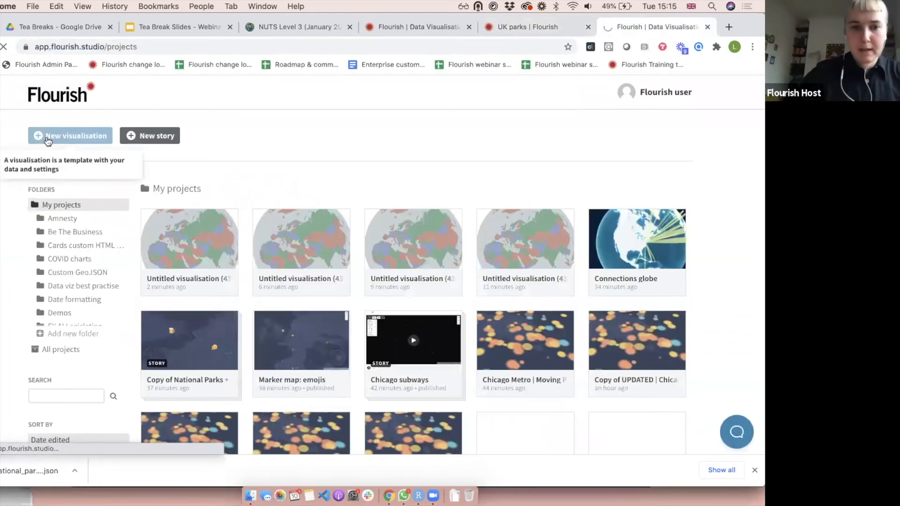
pyautogui.click(48, 137)
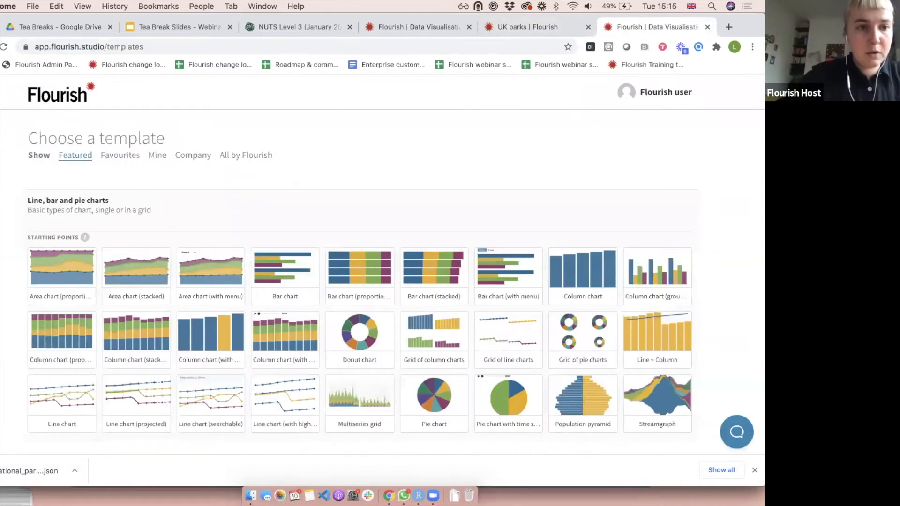
pyautogui.scroll(-15, 67, 121)
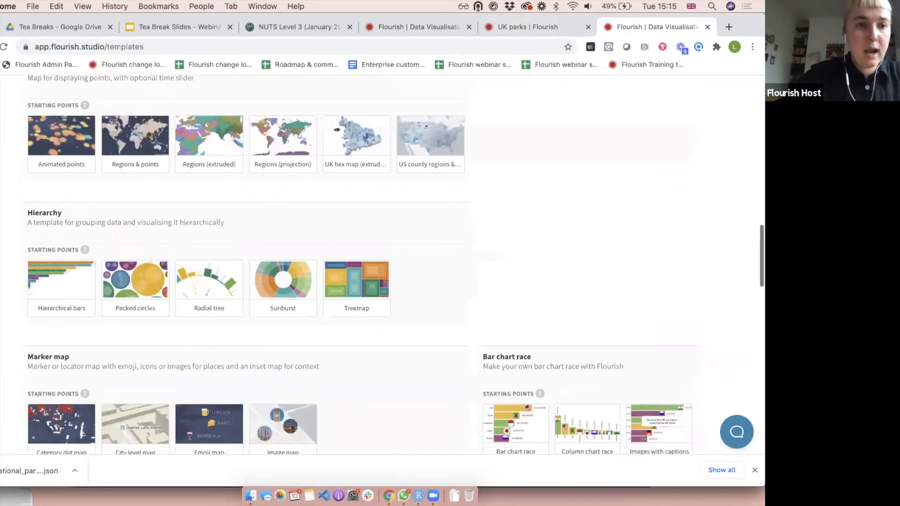
pyautogui.scroll(5, 391, 192)
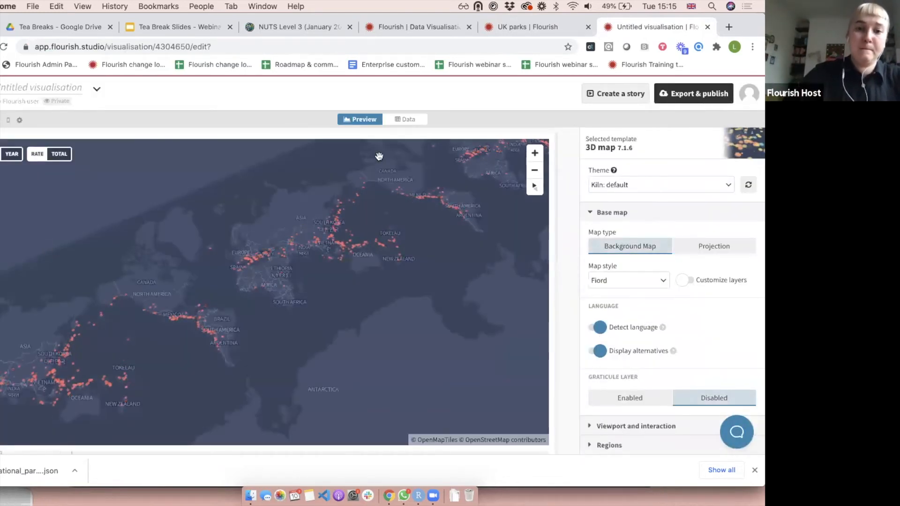
# - Import the downloaded national parks GeoJSON into the 3D map's regions data, overwriting the current sheet
pyautogui.click(401, 118)
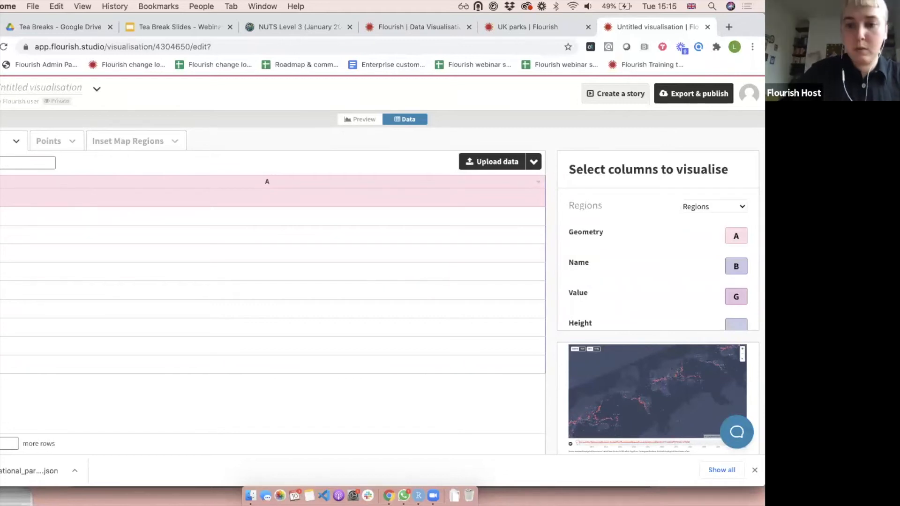
pyautogui.moveTo(33, 471); pyautogui.dragTo(489, 161)
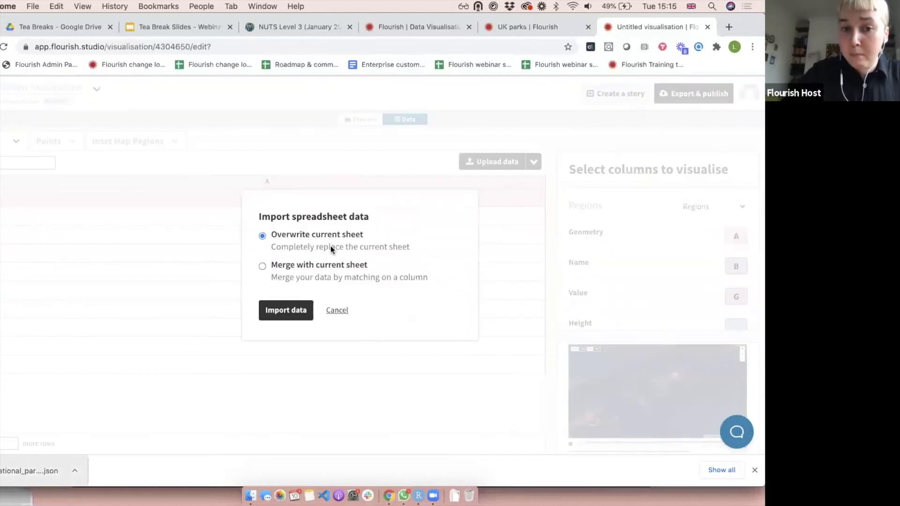
pyautogui.click(285, 311)
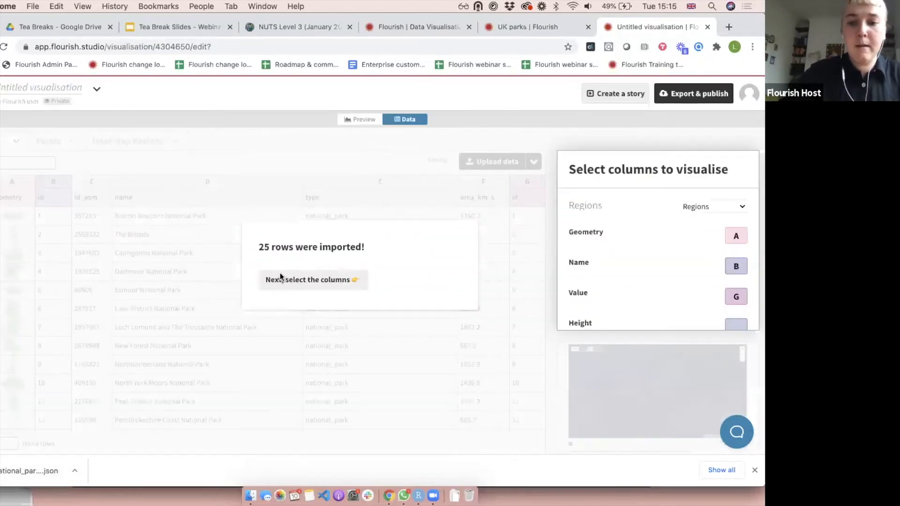
pyautogui.click(281, 279)
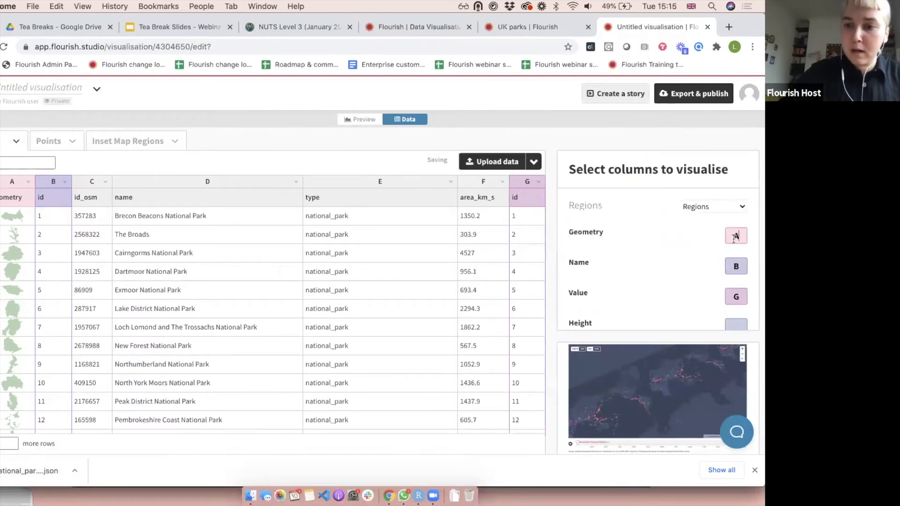
# - Set the regions' Value to column F, area_km_s
pyautogui.click(744, 291)
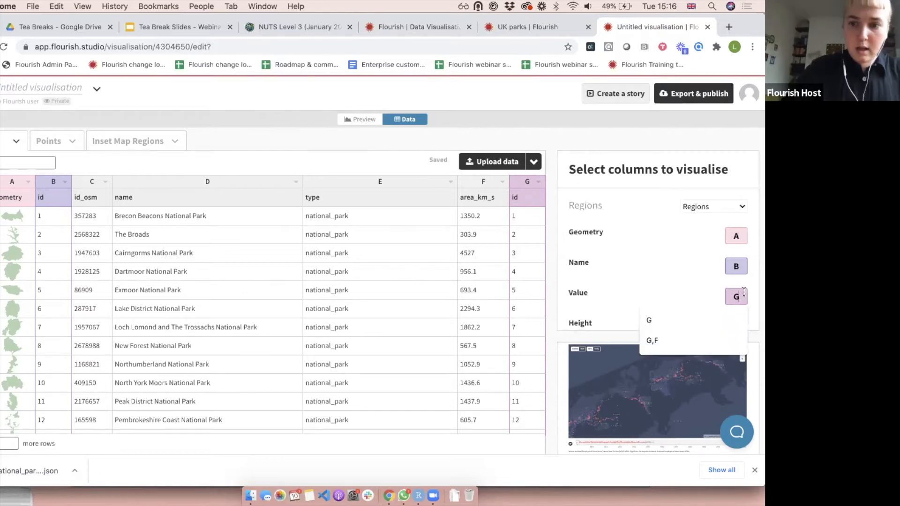
pyautogui.press('BackSpace')
pyautogui.write('F')
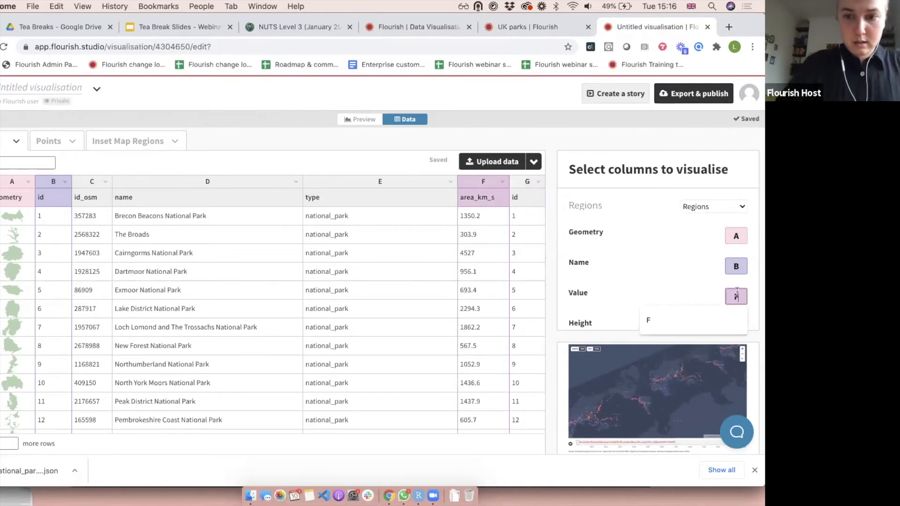
# - Preview the 3D map and examine the national park regions over the United Kingdom
pyautogui.click(351, 120)
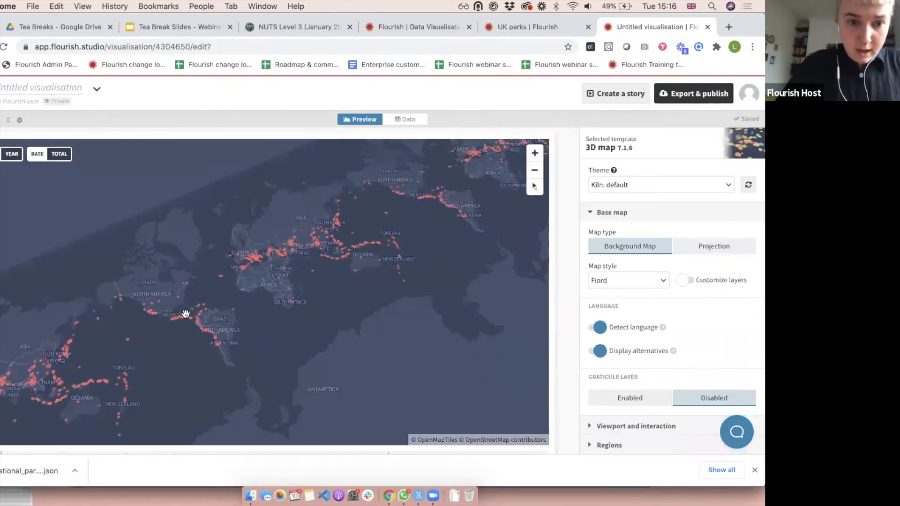
pyautogui.scroll(5, 233, 256)
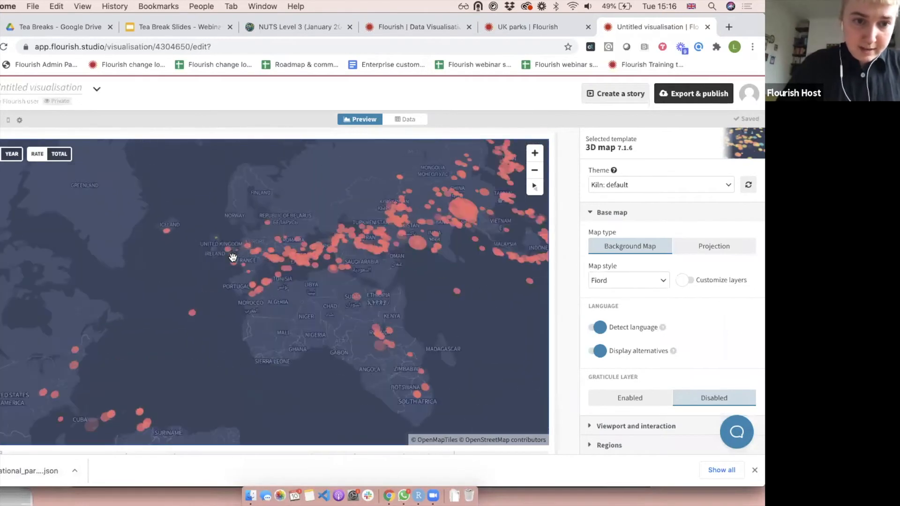
pyautogui.scroll(5, 207, 262)
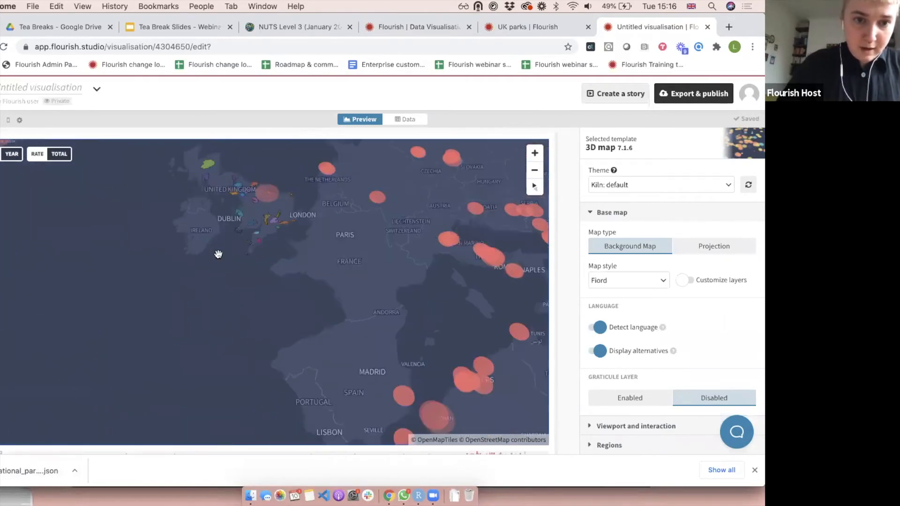
pyautogui.scroll(3, 315, 393)
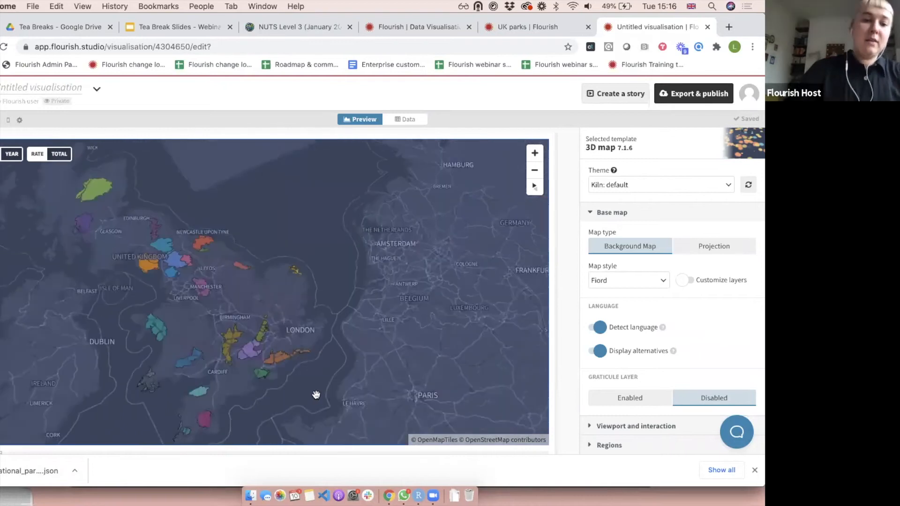
pyautogui.scroll(-1, 316, 394)
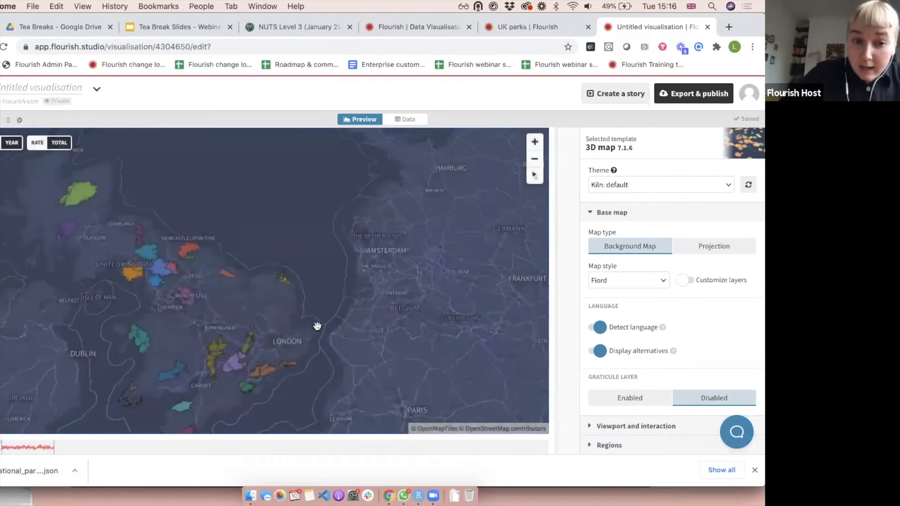
pyautogui.moveTo(315, 325); pyautogui.dragTo(283, 394)
pyautogui.scroll(1, 247, 381)
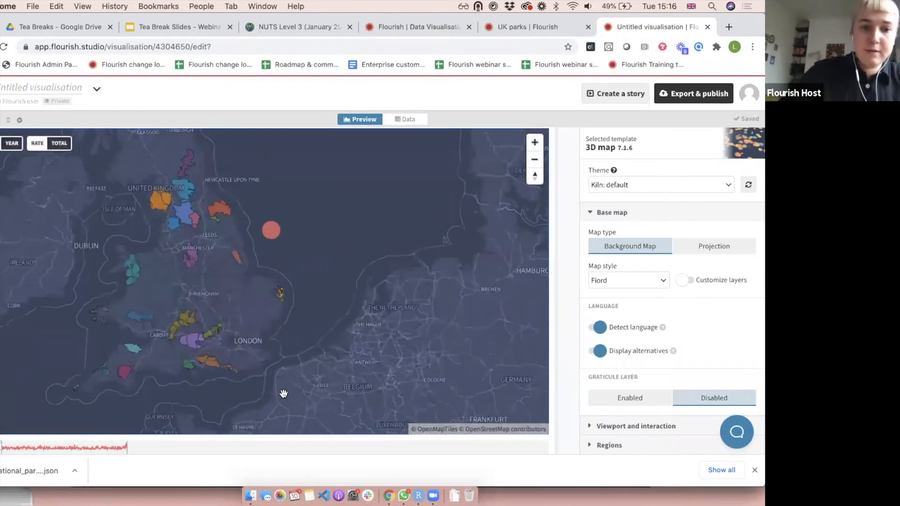
pyautogui.moveTo(271, 255); pyautogui.dragTo(409, 261)
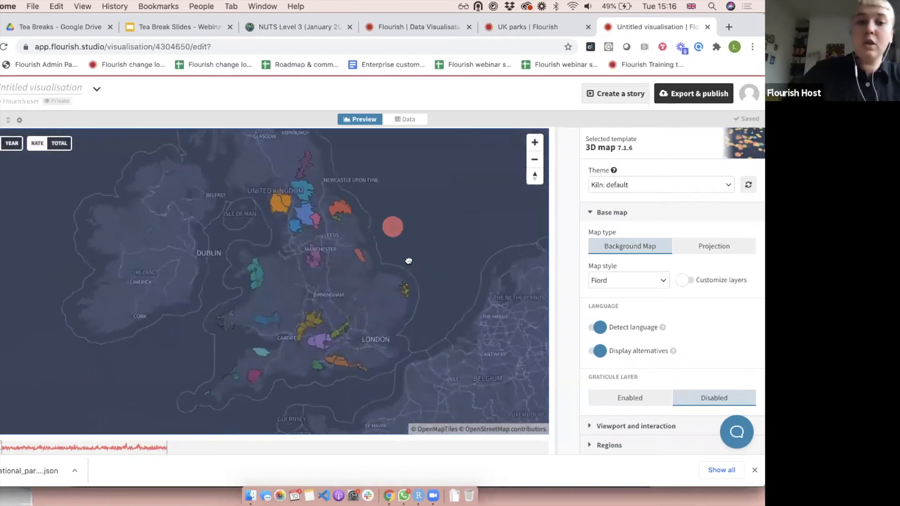
pyautogui.click(534, 160)
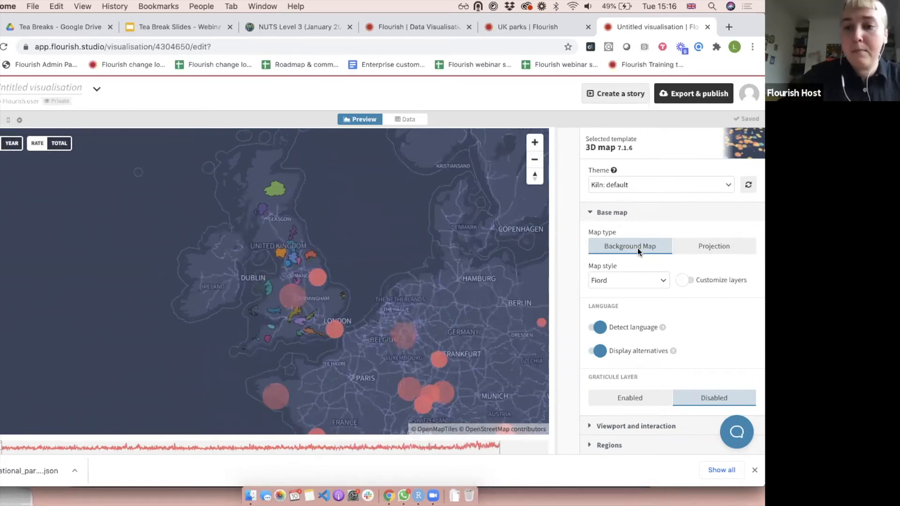
# - Set the base map style to Flourish Light and bring the United Kingdom's national park regions into view
pyautogui.click(609, 281)
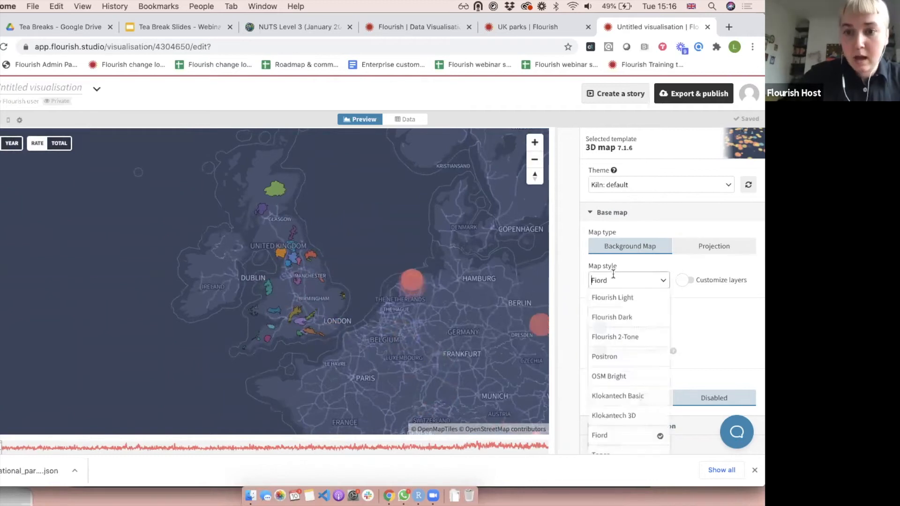
pyautogui.click(614, 299)
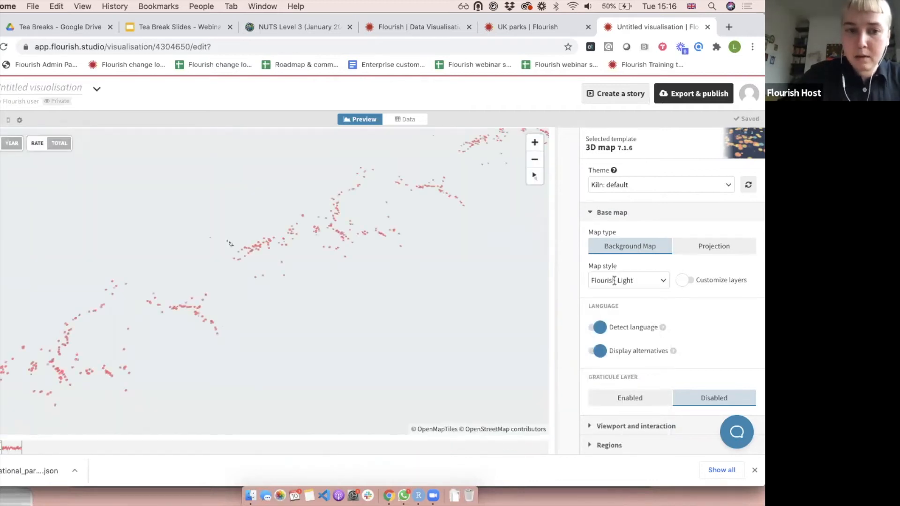
pyautogui.click(532, 144)
pyautogui.click(532, 144)
pyautogui.click(532, 144)
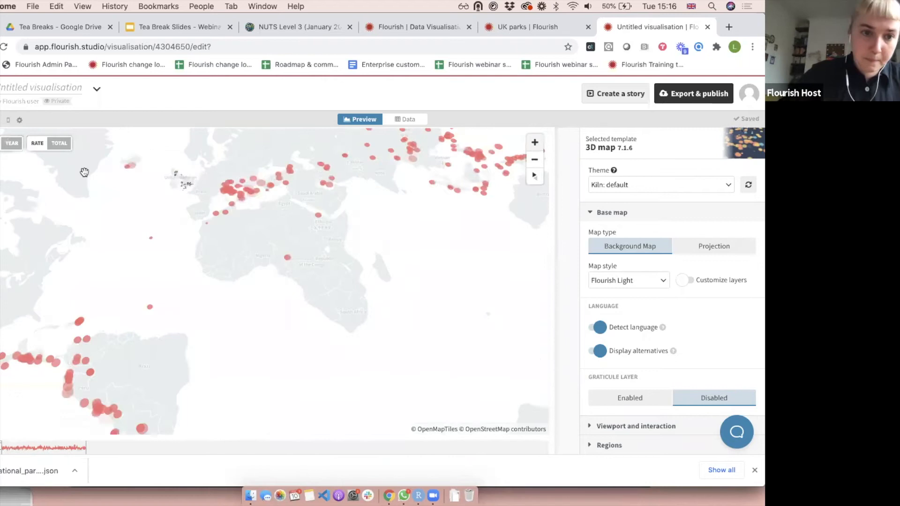
pyautogui.moveTo(84, 173); pyautogui.dragTo(181, 370)
pyautogui.scroll(5, 177, 312)
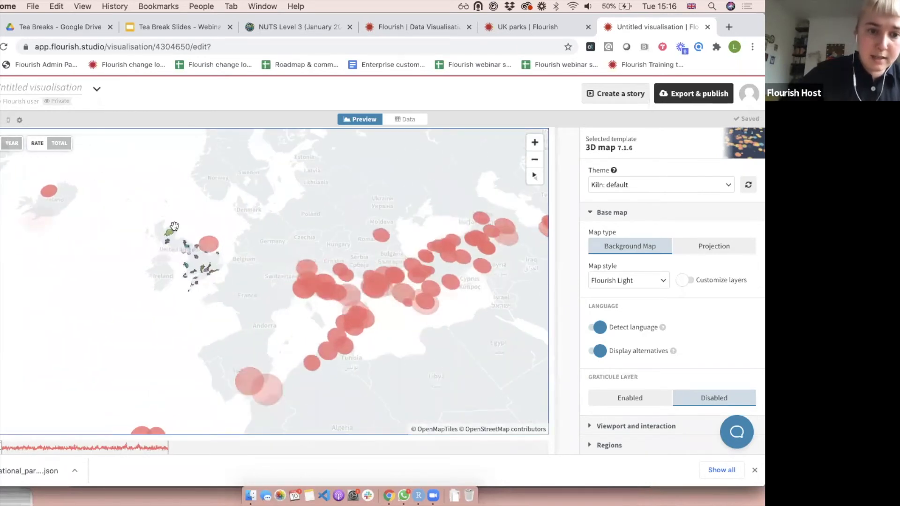
pyautogui.scroll(5, 161, 257)
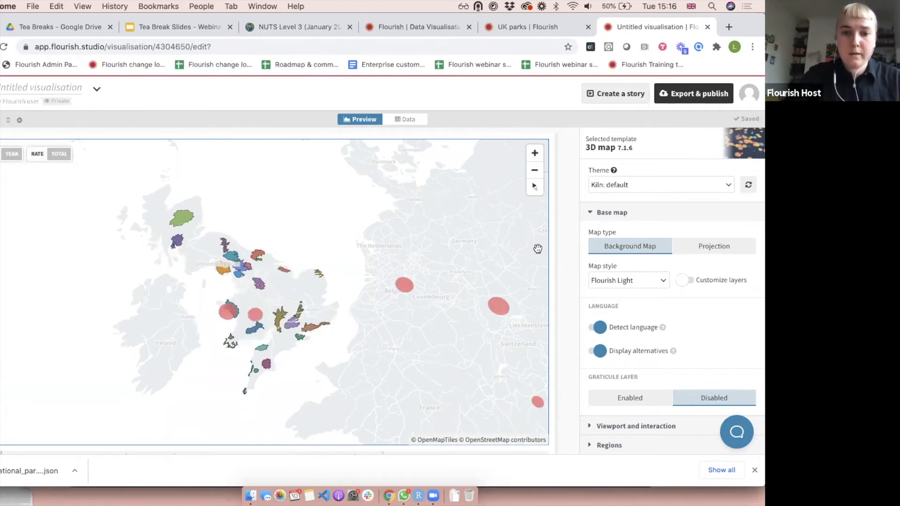
# - Enable customised layers for the base map and turn off the display of labels
pyautogui.click(626, 281)
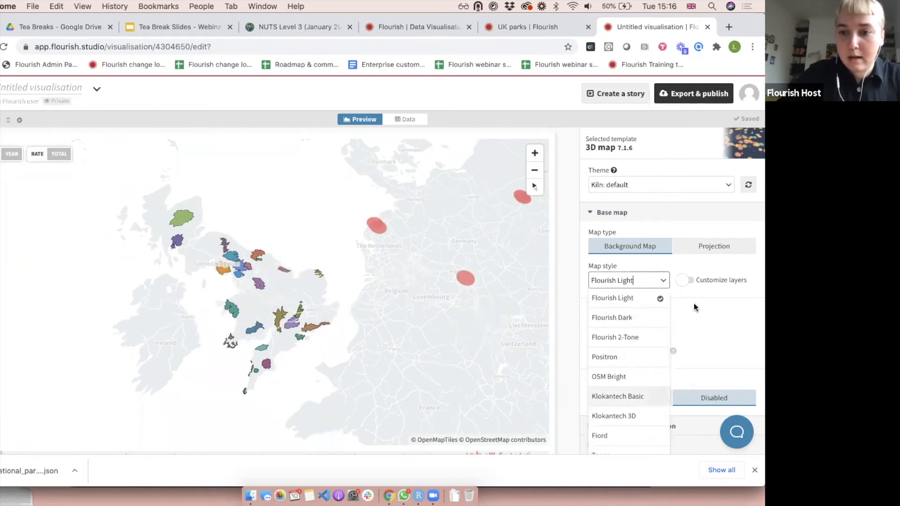
pyautogui.click(685, 281)
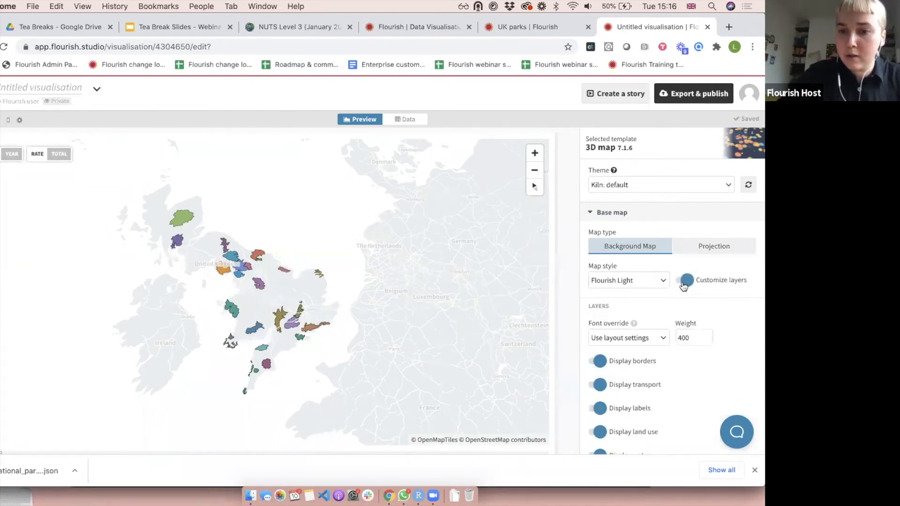
pyautogui.scroll(-3, 682, 286)
pyautogui.scroll(2, 682, 284)
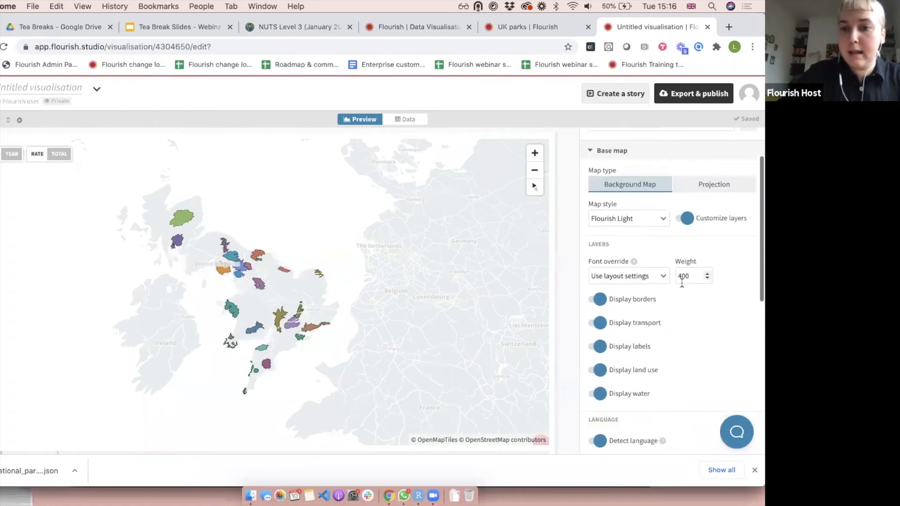
pyautogui.scroll(-1, 665, 305)
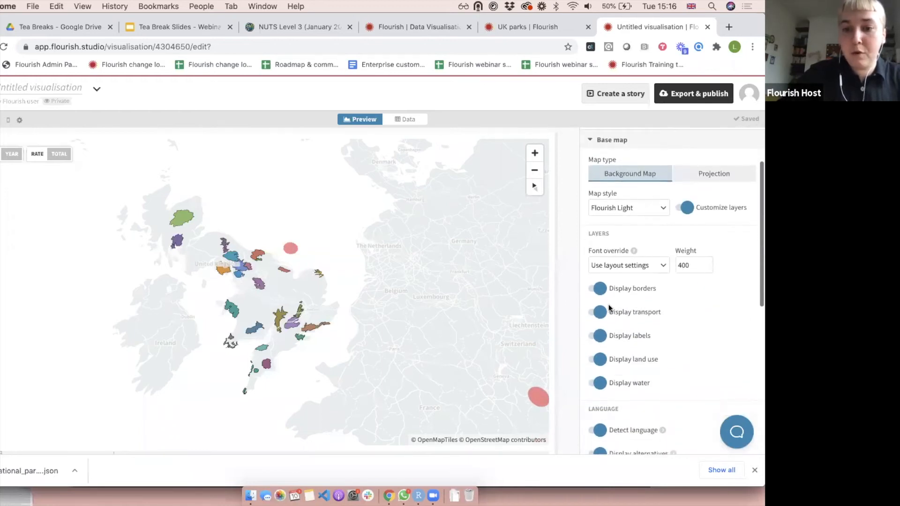
pyautogui.click(599, 335)
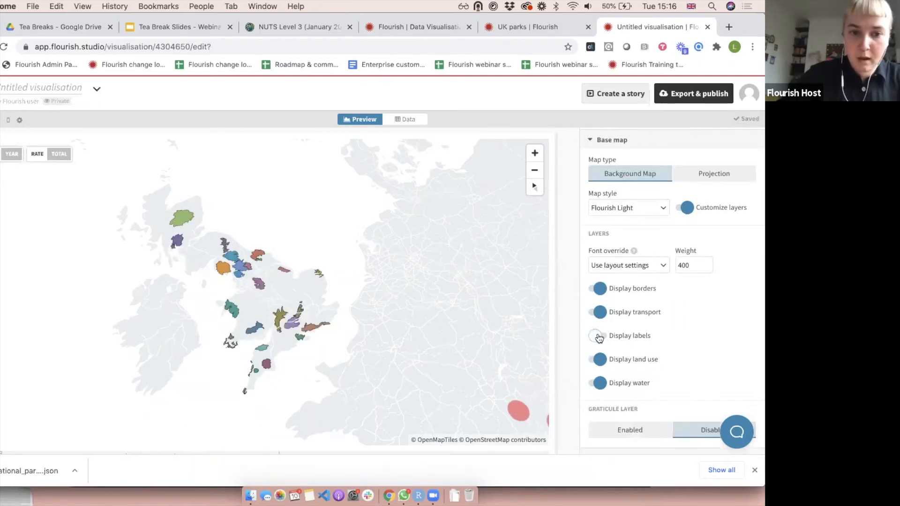
# - Set the base map style to Custom: Palette
pyautogui.click(630, 206)
pyautogui.scroll(-1, 610, 323)
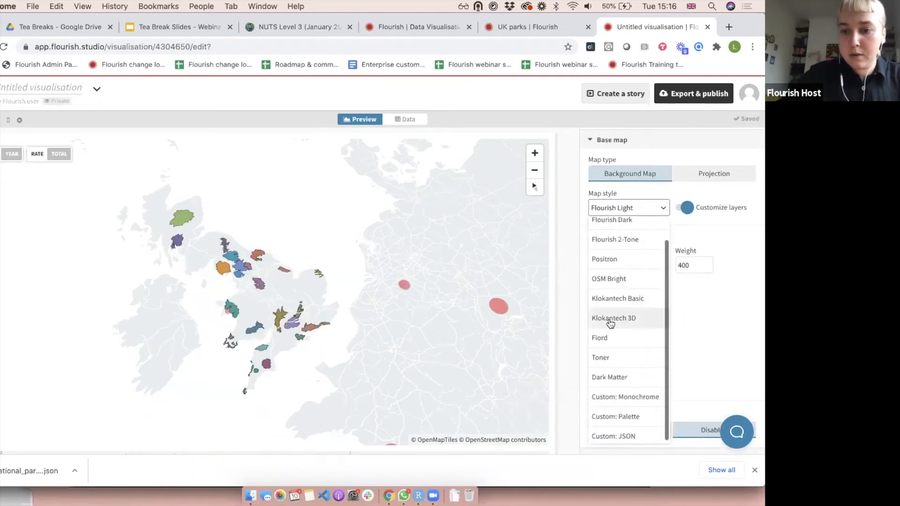
pyautogui.click(638, 415)
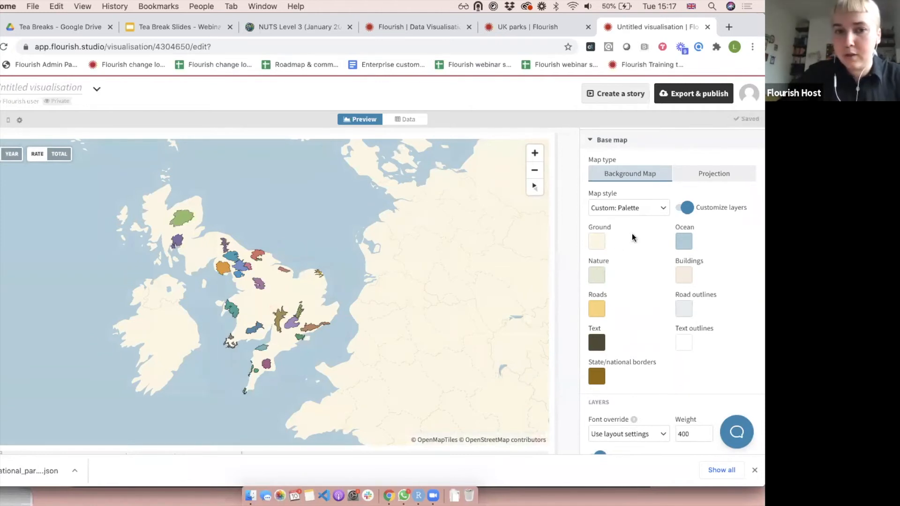
# - Look at the colour picker for the base map's Ground colour and cycle through its colour value formats
pyautogui.click(597, 241)
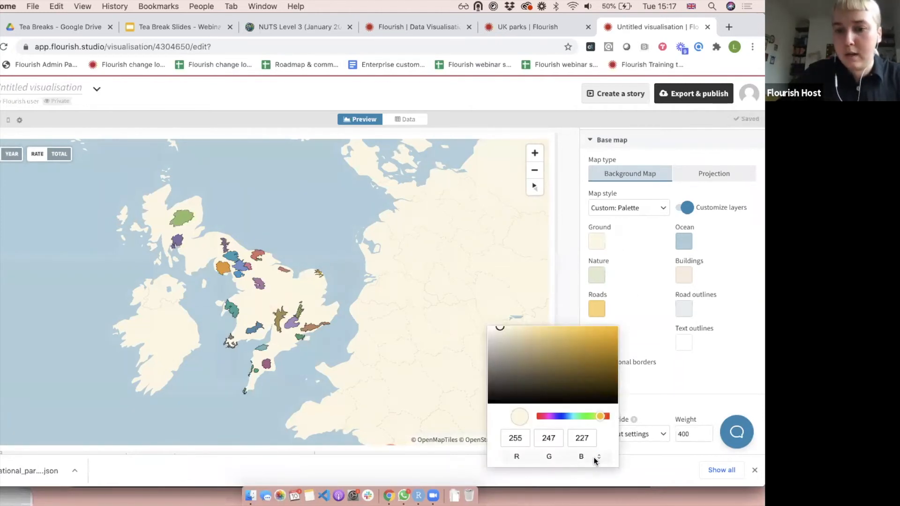
pyautogui.click(598, 457)
pyautogui.click(598, 457)
pyautogui.click(295, 358)
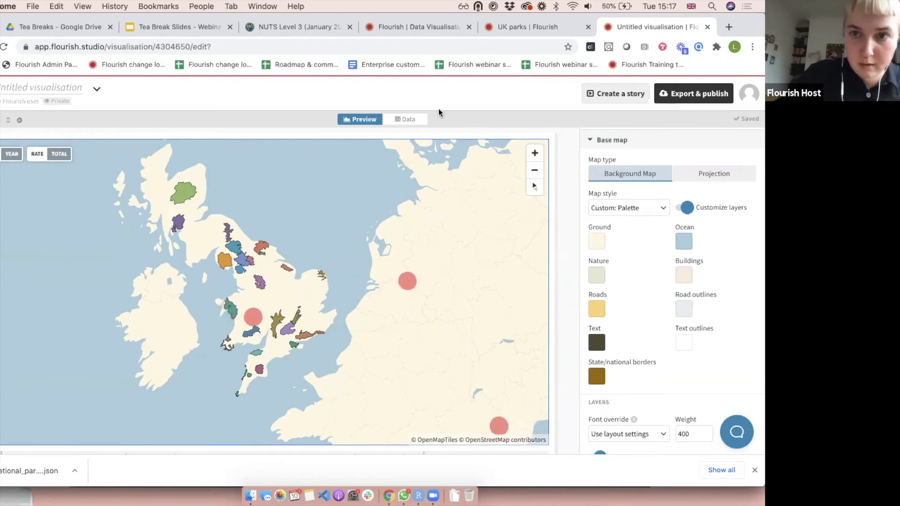
# - Check the 3D map slide in the Google Slides presentation, return to the Flourish visualisation and examine its Regions settings
pyautogui.click(154, 29)
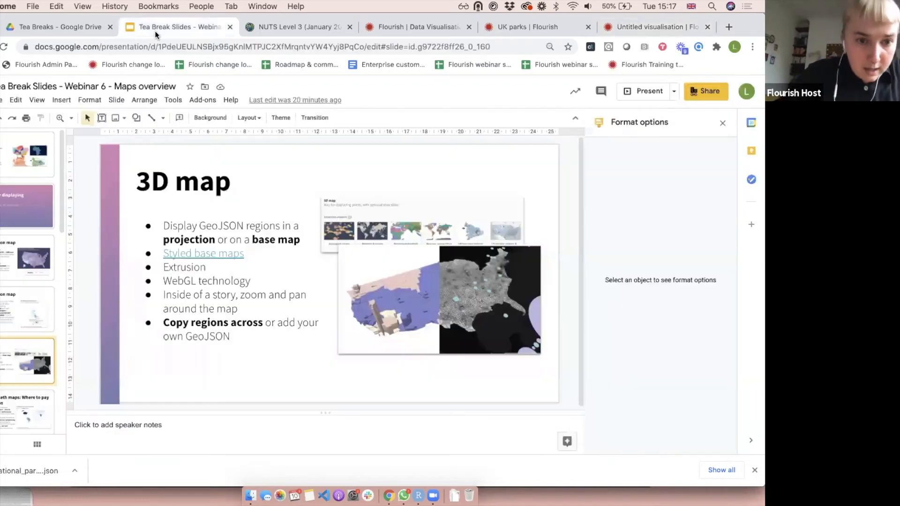
pyautogui.click(632, 26)
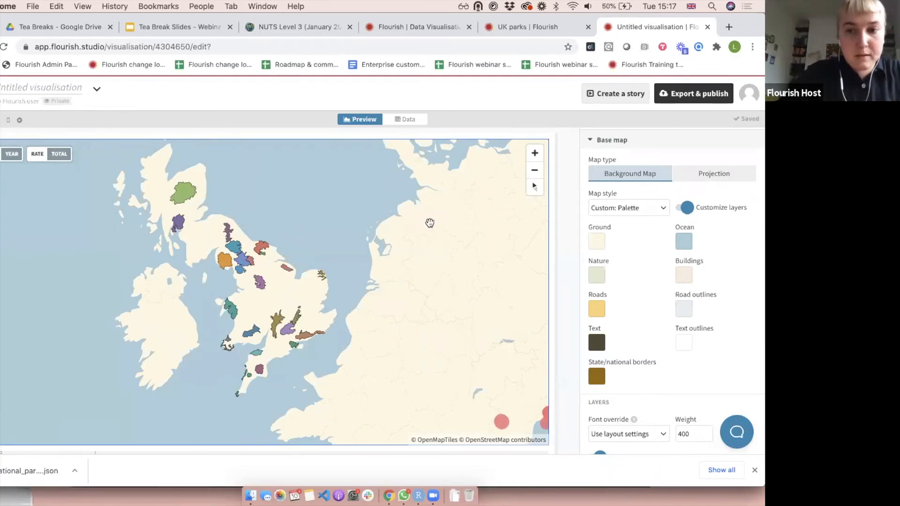
pyautogui.click(619, 141)
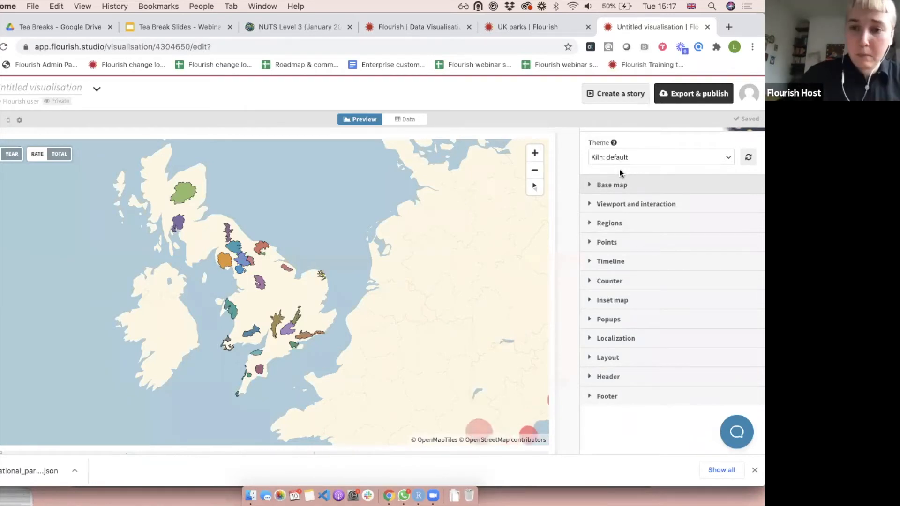
pyautogui.click(607, 224)
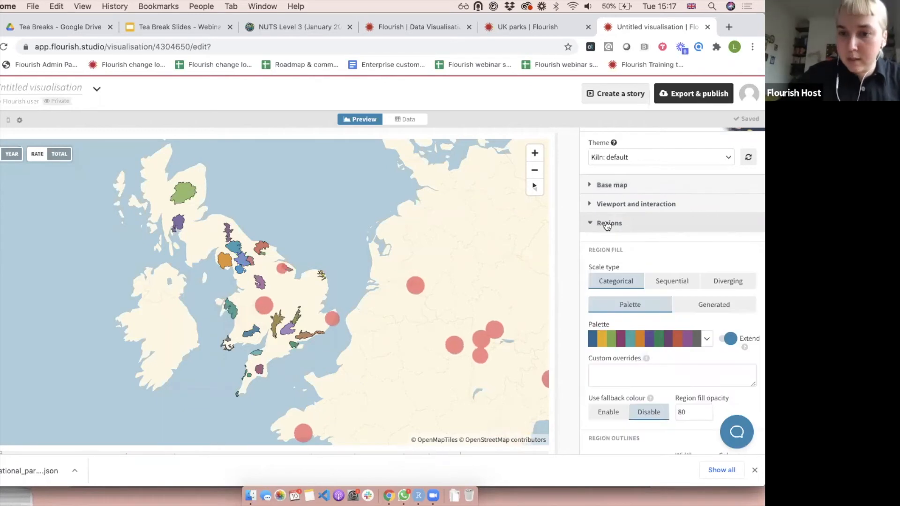
pyautogui.scroll(-3, 606, 223)
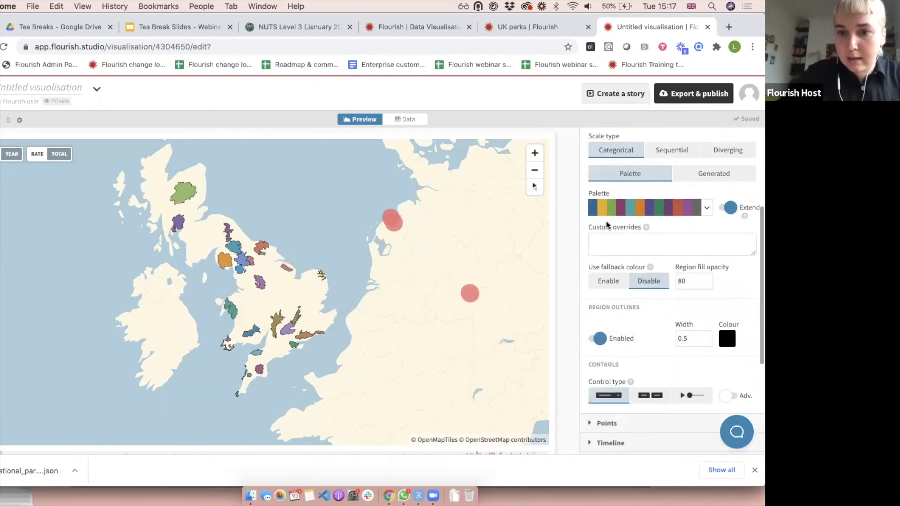
pyautogui.scroll(3, 614, 206)
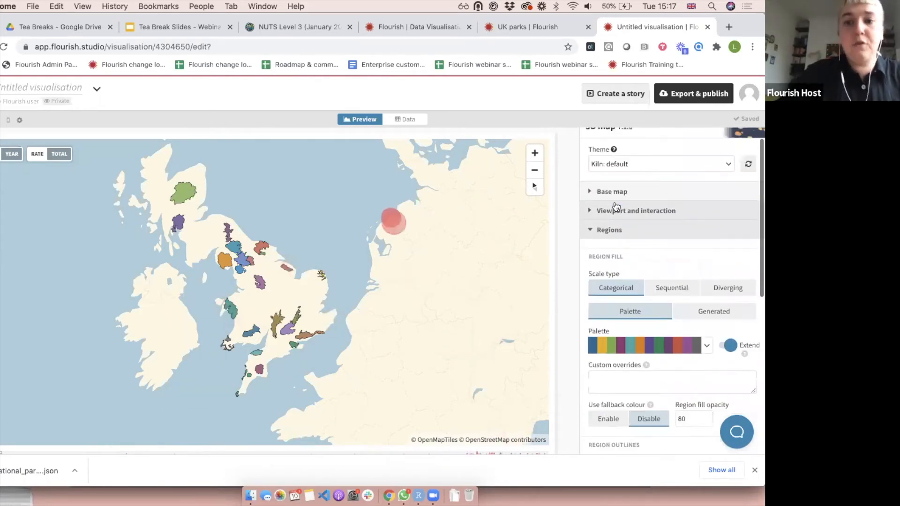
# - Set the regions' Height to column F, area_km_s, in the map's data
pyautogui.click(410, 121)
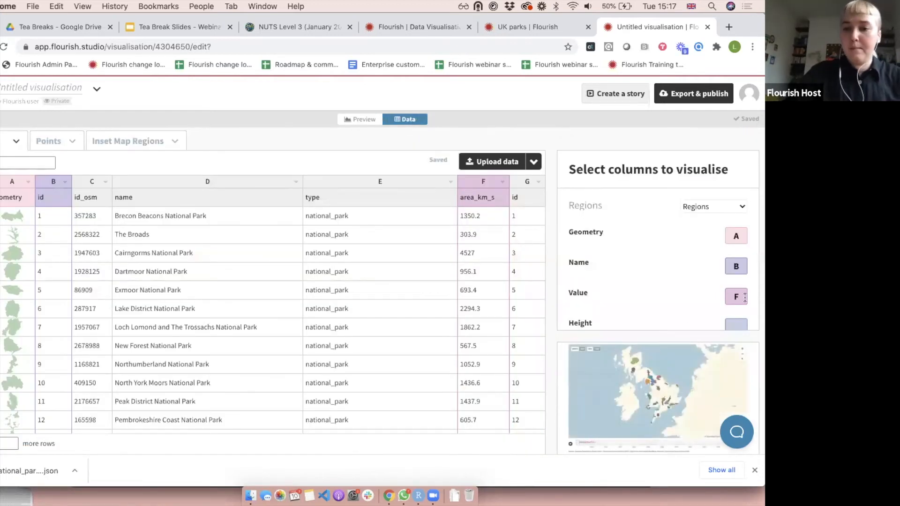
pyautogui.scroll(-1, 740, 302)
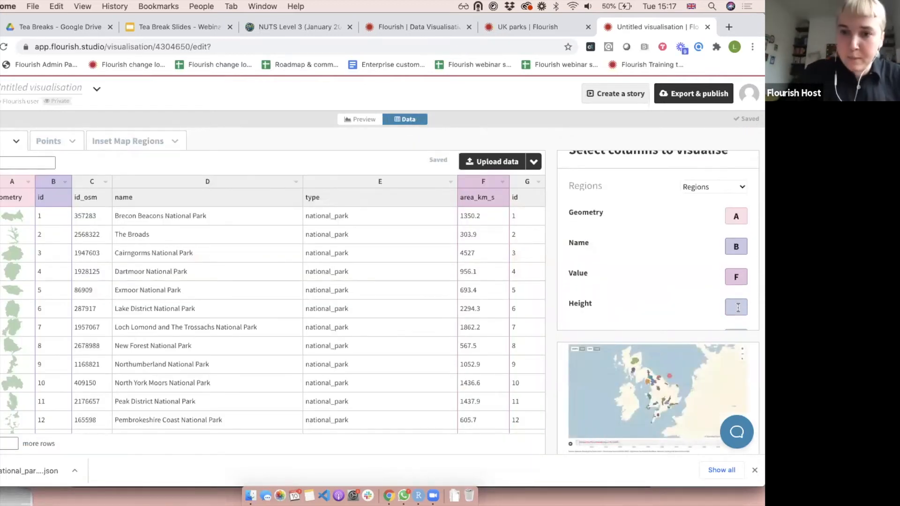
pyautogui.click(738, 308)
pyautogui.write('F')
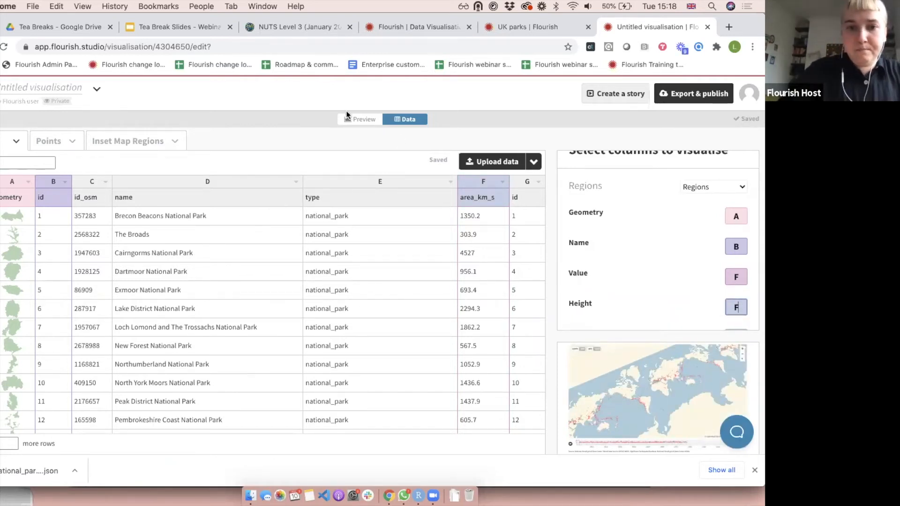
pyautogui.scroll(-1, 643, 277)
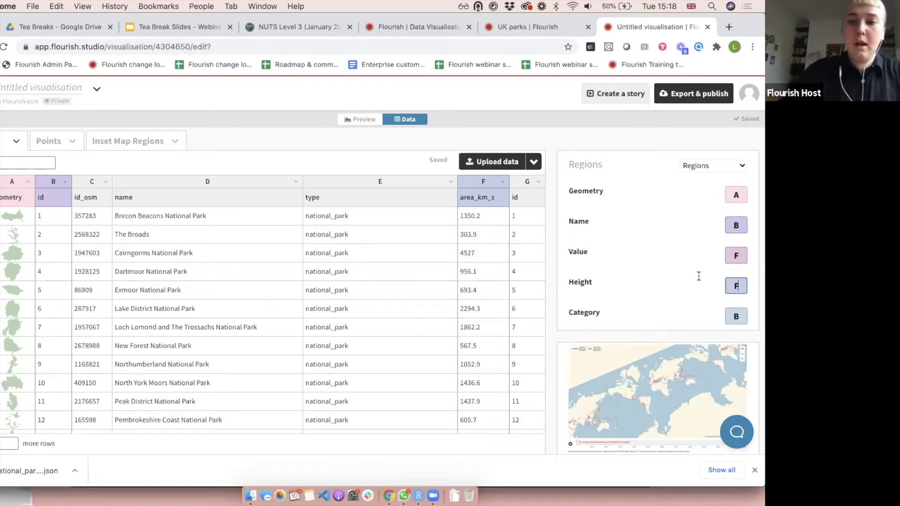
# - Preview the map and enable extrusion for the national park regions
pyautogui.click(359, 119)
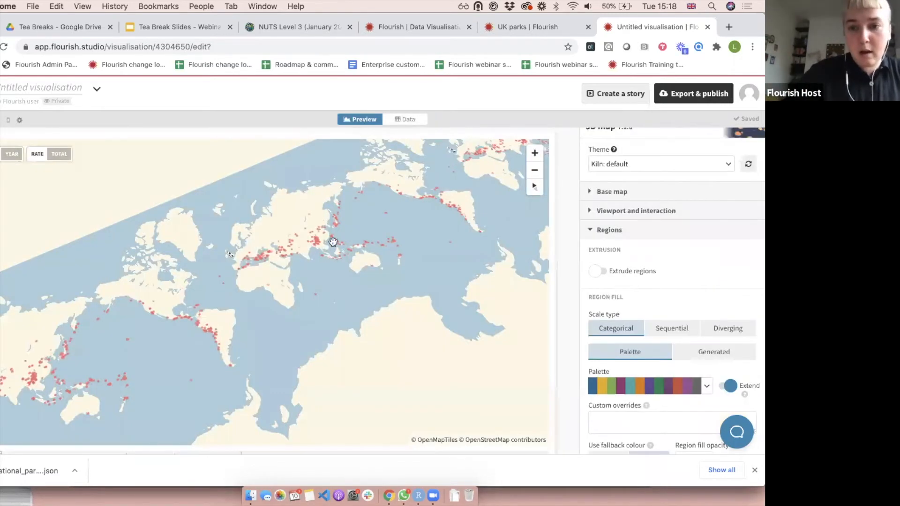
pyautogui.scroll(3, 197, 266)
pyautogui.scroll(5, 197, 265)
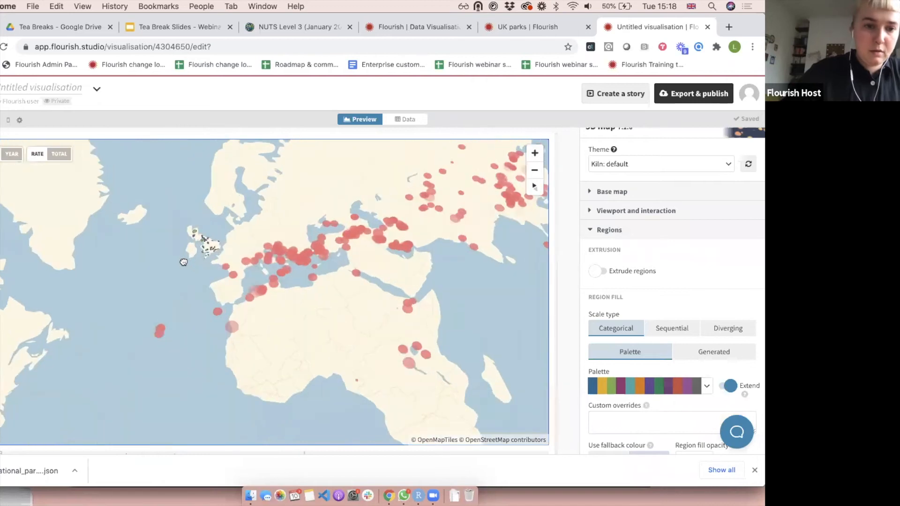
pyautogui.moveTo(204, 274); pyautogui.dragTo(212, 285)
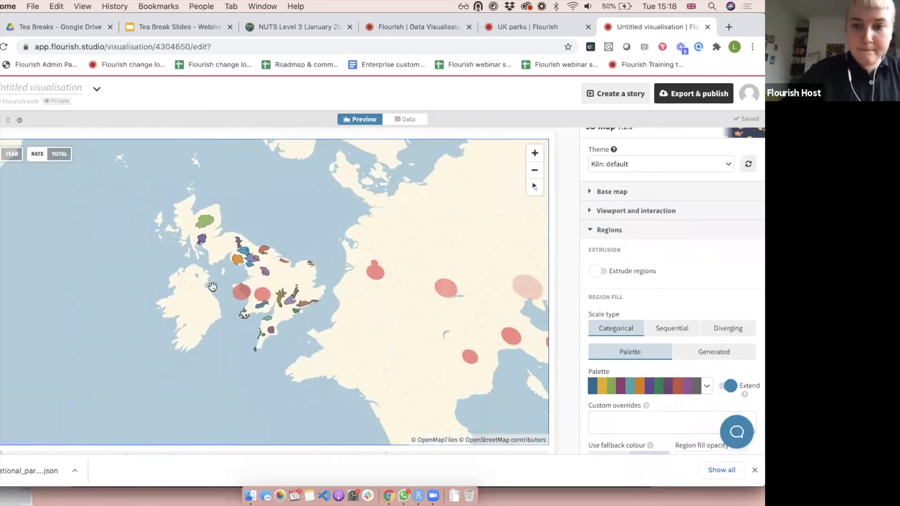
pyautogui.click(594, 274)
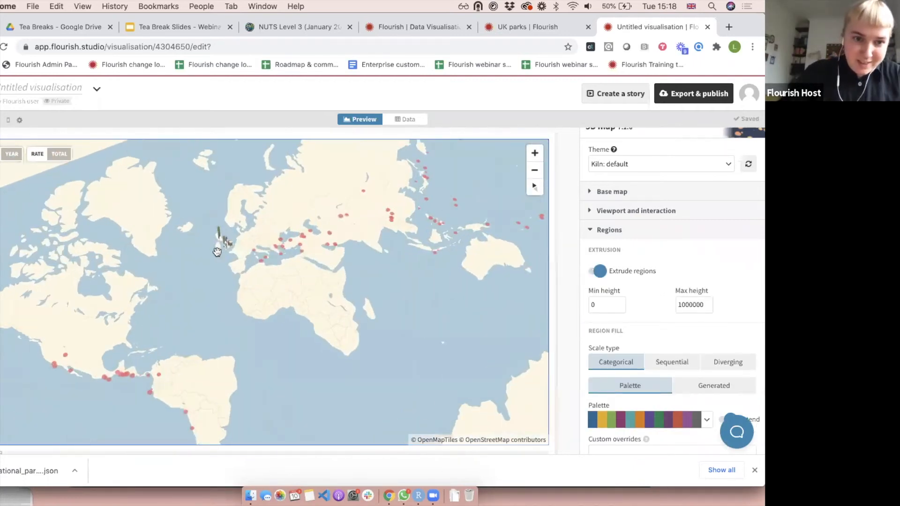
# - Set the maximum extrusion height of the regions to 100000 and view the extruded parks up close
pyautogui.moveTo(220, 242); pyautogui.dragTo(223, 353)
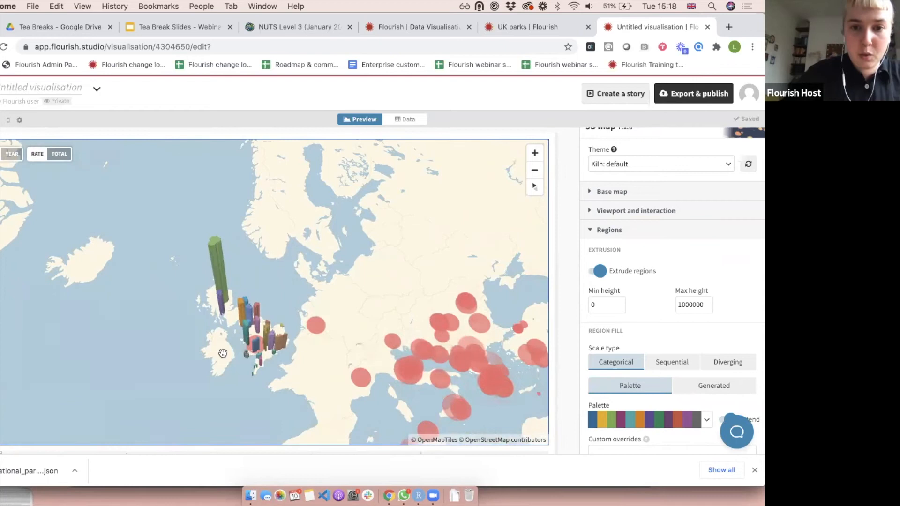
pyautogui.click(707, 306)
pyautogui.doubleClick(693, 304)
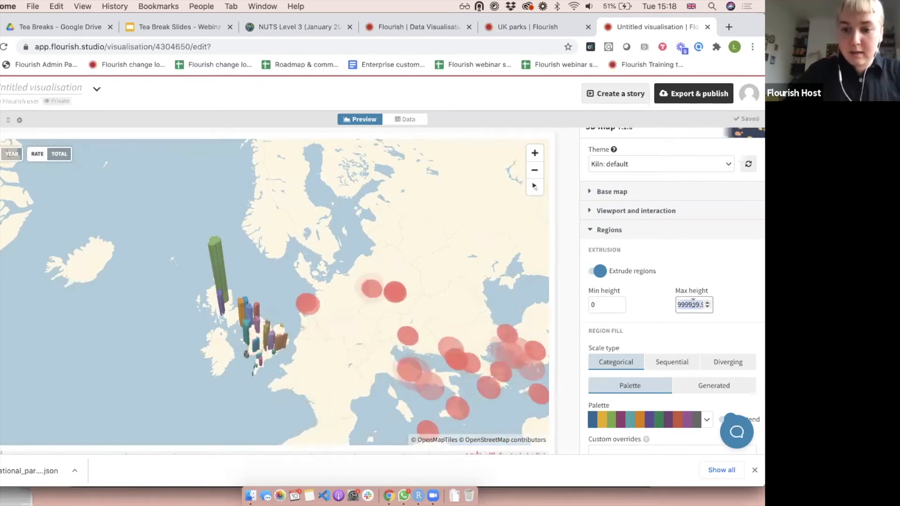
pyautogui.write('1000')
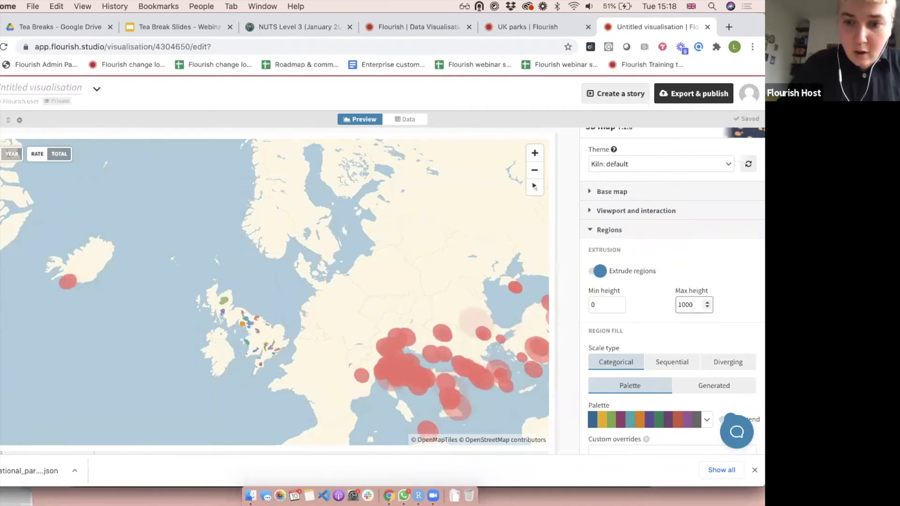
pyautogui.write('00')
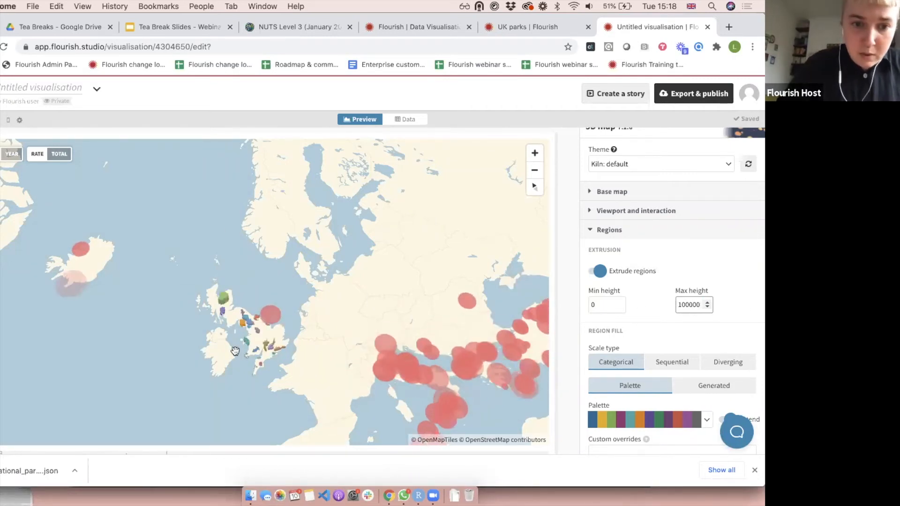
pyautogui.scroll(5, 235, 351)
pyautogui.moveTo(259, 254); pyautogui.dragTo(542, 203)
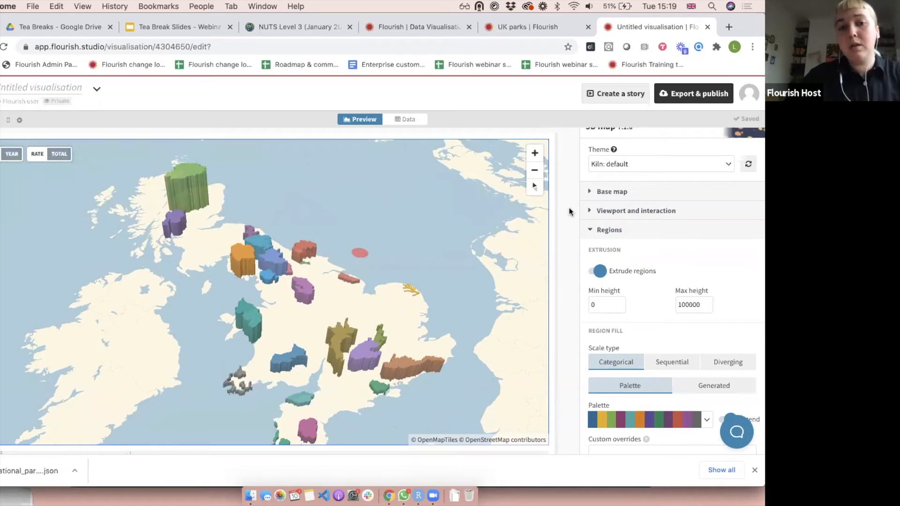
# - Switch the base map type from Background Map to Projection
pyautogui.click(622, 230)
pyautogui.click(610, 194)
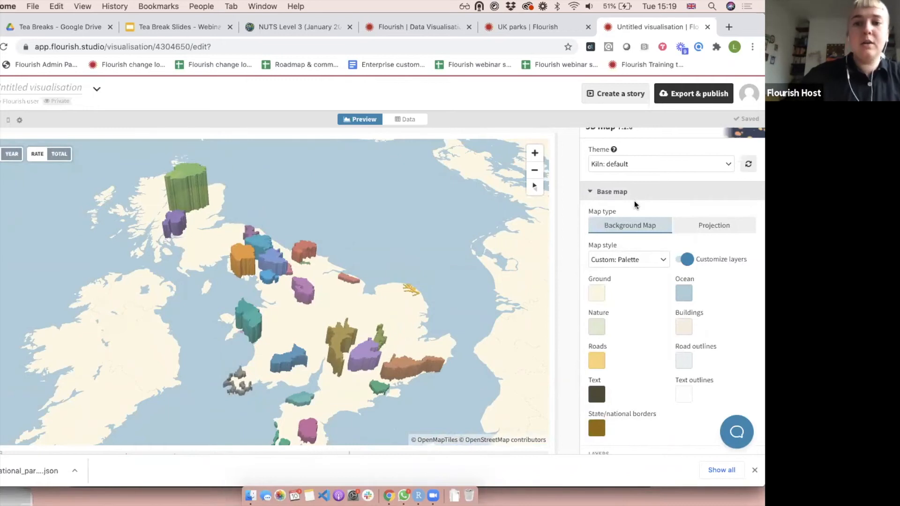
pyautogui.click(692, 220)
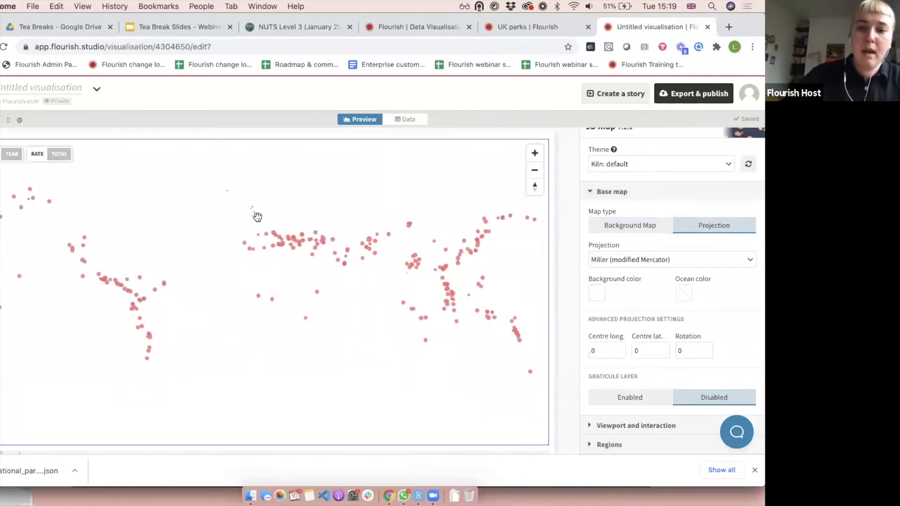
# - Clear all sample data from the Points sheet of the national parks 3D map
pyautogui.scroll(10, 257, 216)
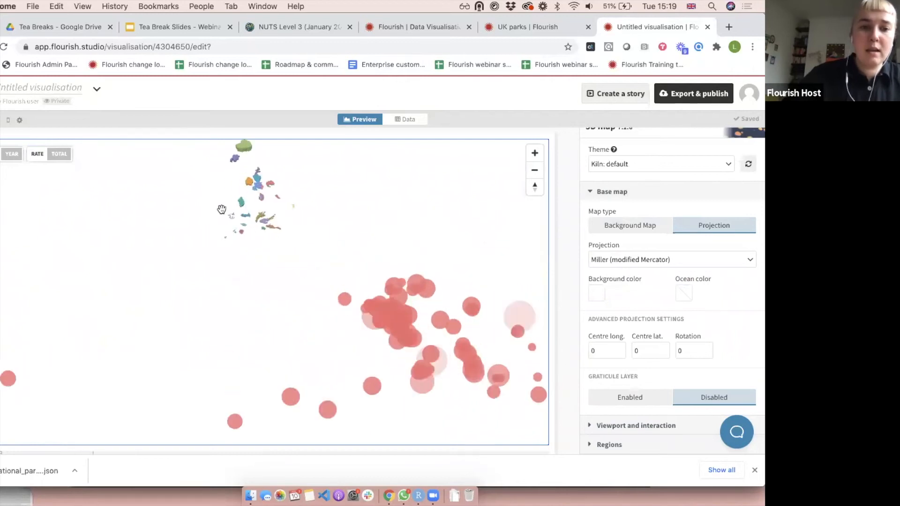
pyautogui.scroll(3, 222, 209)
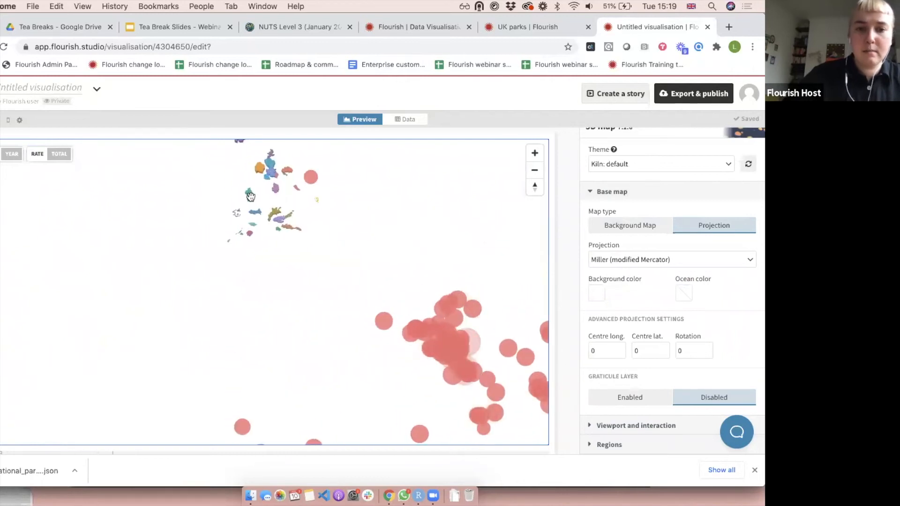
pyautogui.click(411, 120)
pyautogui.click(72, 142)
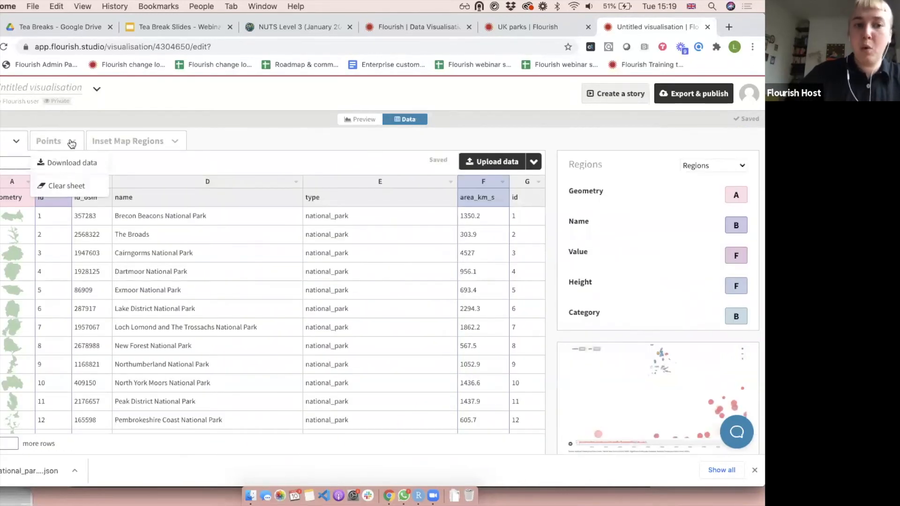
pyautogui.click(67, 184)
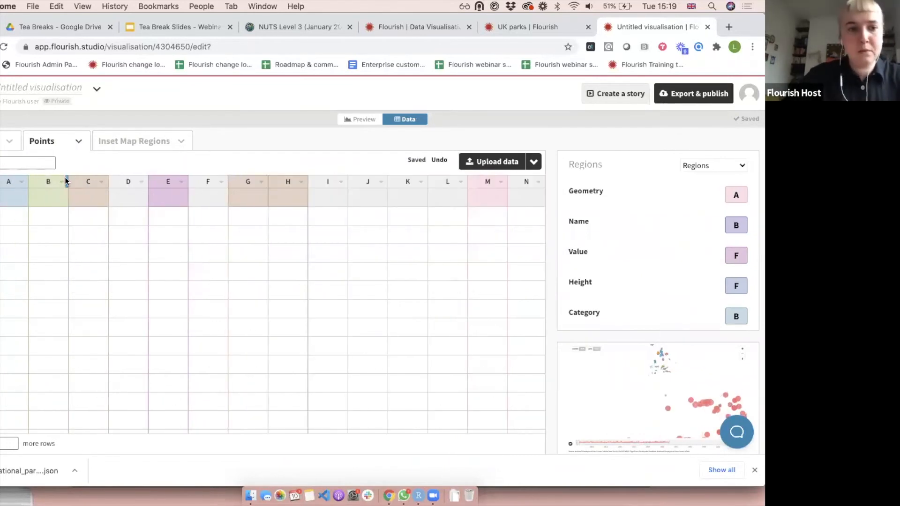
# - Preview the projected national parks map and tilt it to view the extruded regions in 3D
pyautogui.click(364, 120)
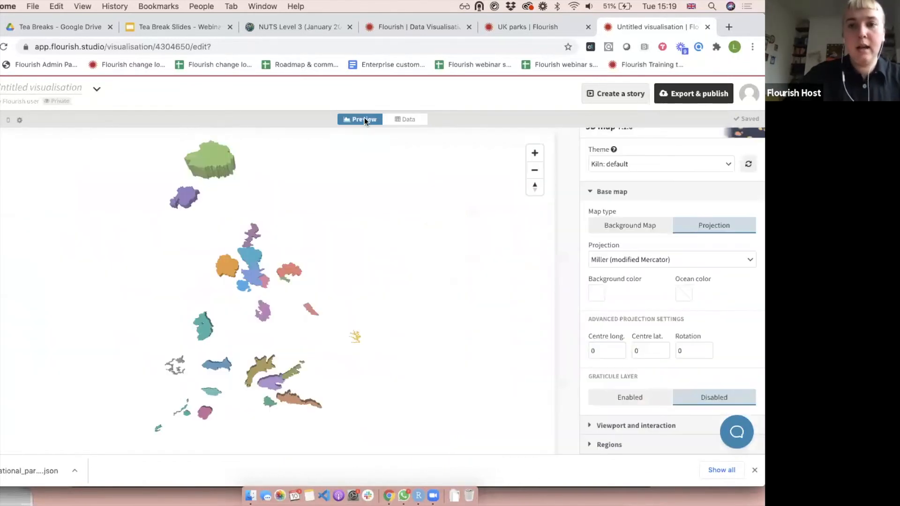
pyautogui.moveTo(247, 317); pyautogui.dragTo(259, 273)
pyautogui.scroll(-1, 259, 274)
pyautogui.moveTo(456, 295); pyautogui.dragTo(428, 303)
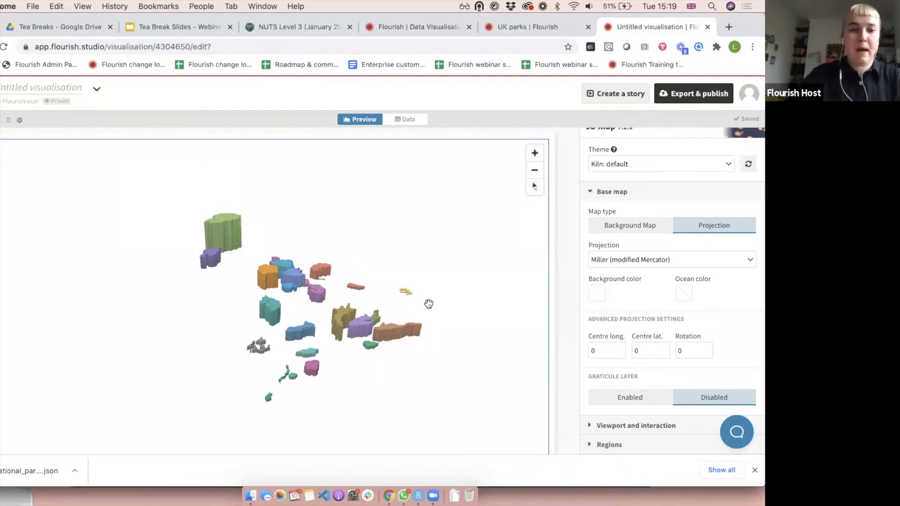
# - Open the 3D map slide's linked Flourish blog post, advance its embedded story to slide 3, and return to the Google Slides deck
pyautogui.click(168, 34)
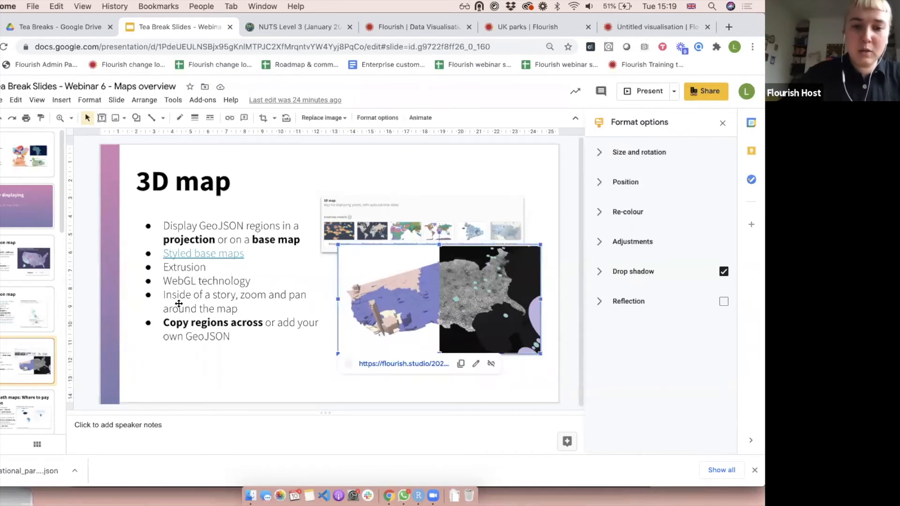
pyautogui.click(397, 364)
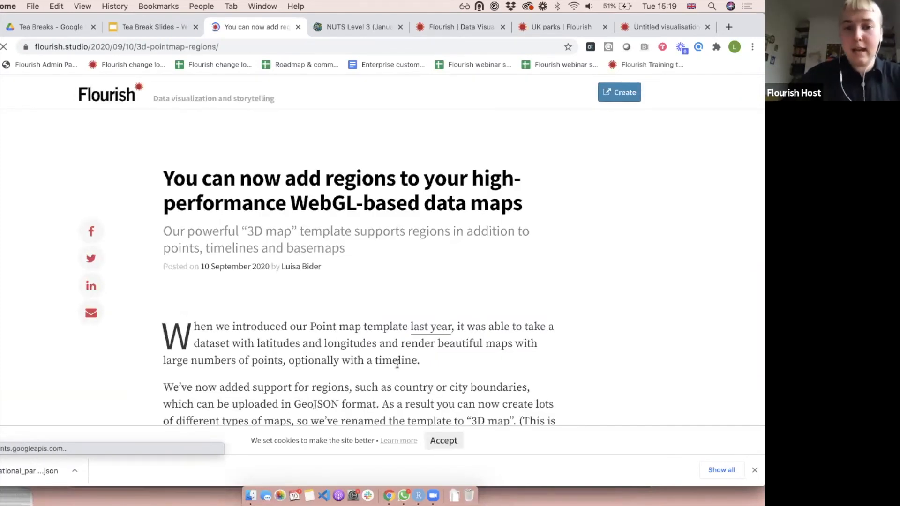
pyautogui.scroll(-10, 396, 361)
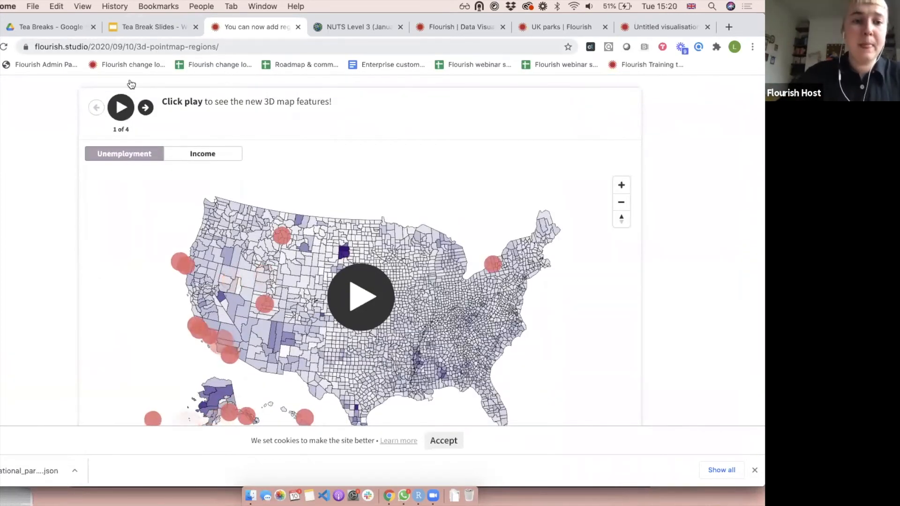
pyautogui.scroll(10, 87, 153)
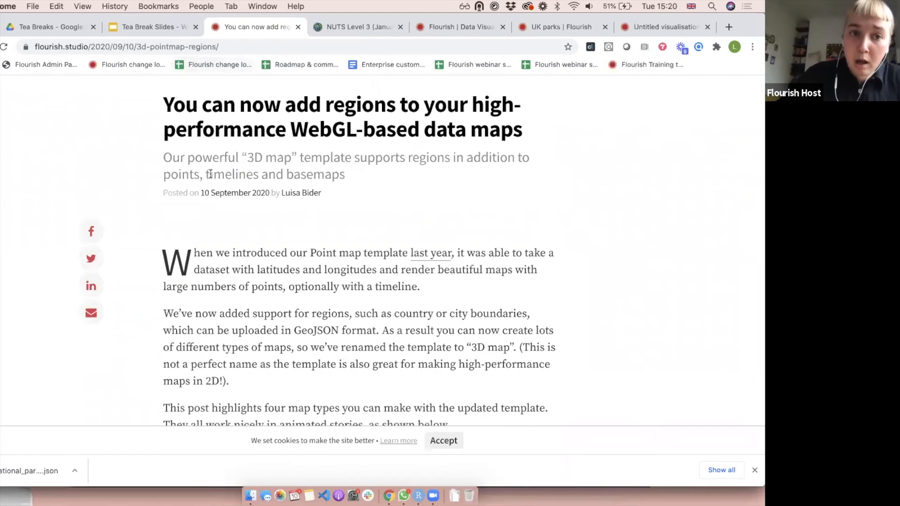
pyautogui.scroll(-8, 210, 174)
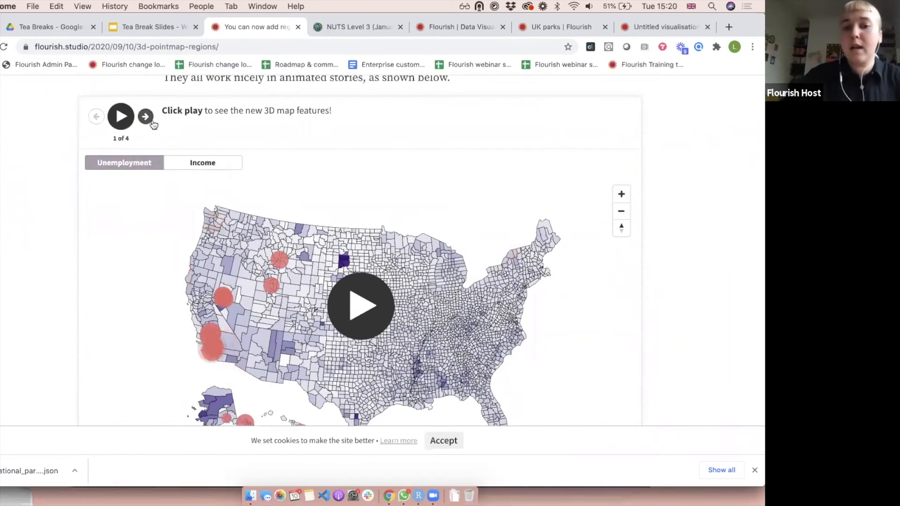
pyautogui.click(152, 121)
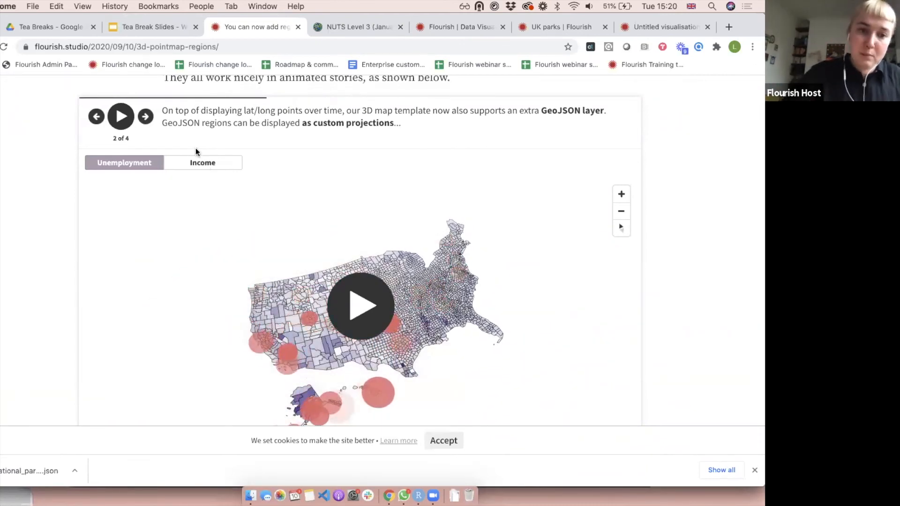
pyautogui.click(146, 117)
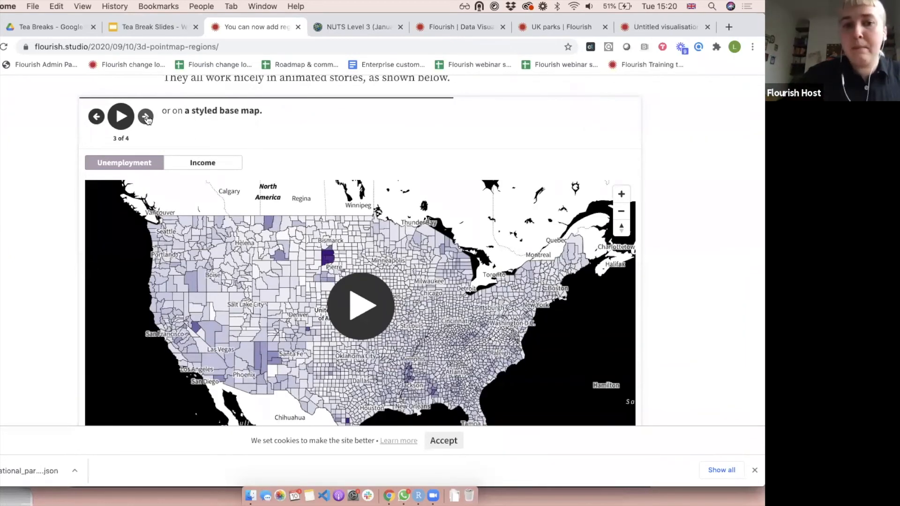
pyautogui.click(139, 26)
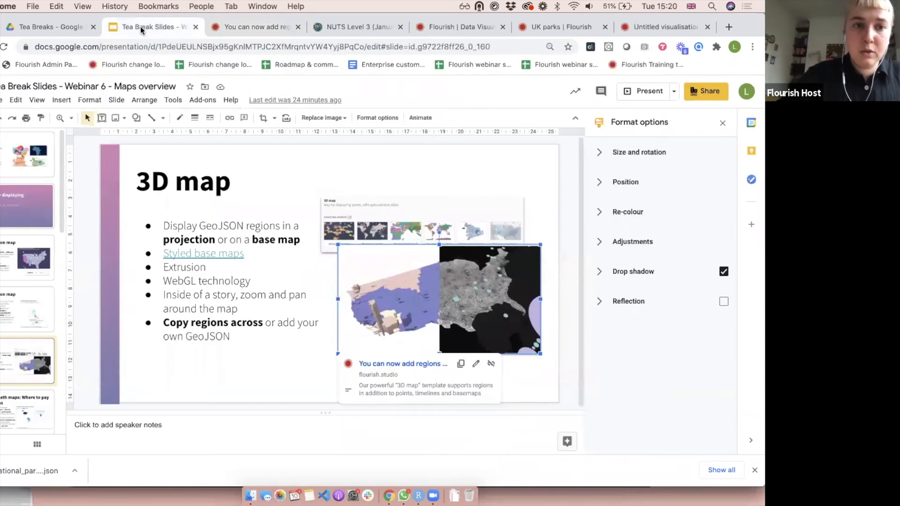
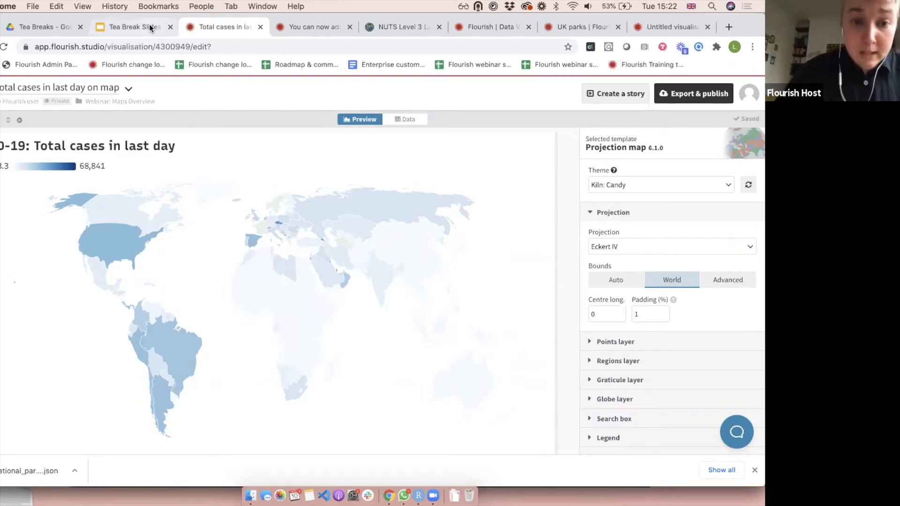
# - Change the projection map's header title to "COVID-19: Total cases per million in last day"
pyautogui.scroll(-3, 674, 274)
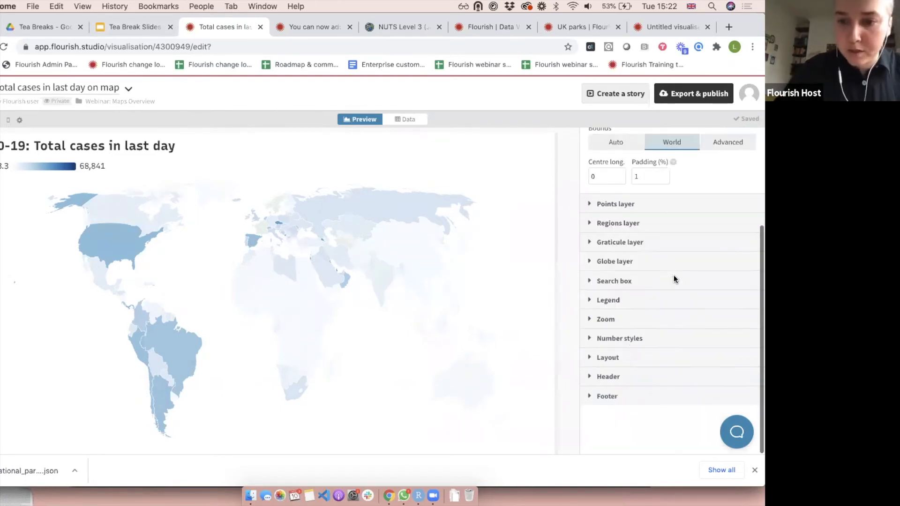
pyautogui.click(609, 379)
pyautogui.scroll(-5, 663, 239)
pyautogui.click(661, 197)
pyautogui.write('per million in last')
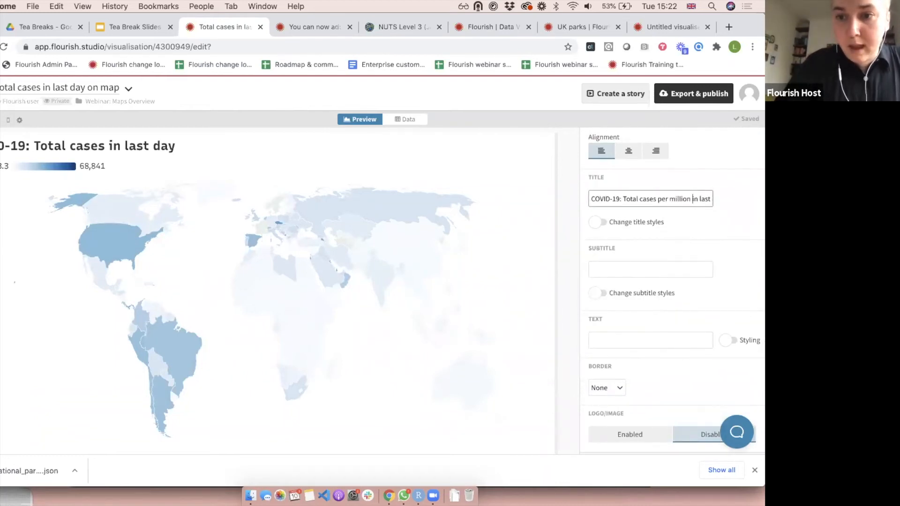
pyautogui.click(462, 194)
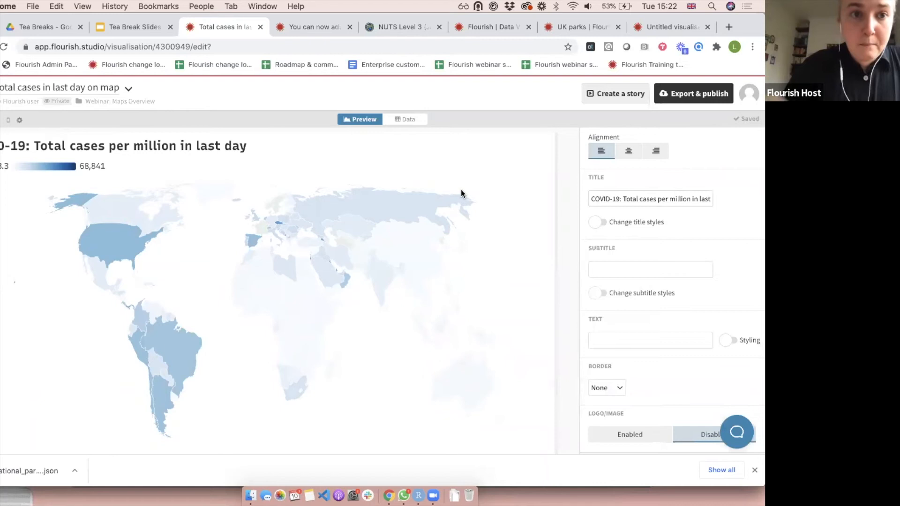
# - Compare the "Choropleth maps: Where to pay attention" slide with the cases-per-million map, ending back on the slides
pyautogui.click(133, 27)
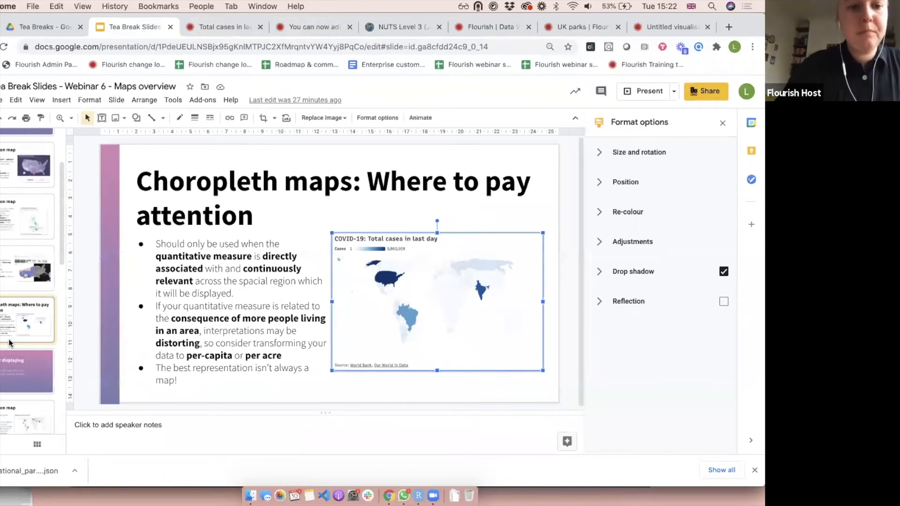
pyautogui.scroll(-2, 18, 347)
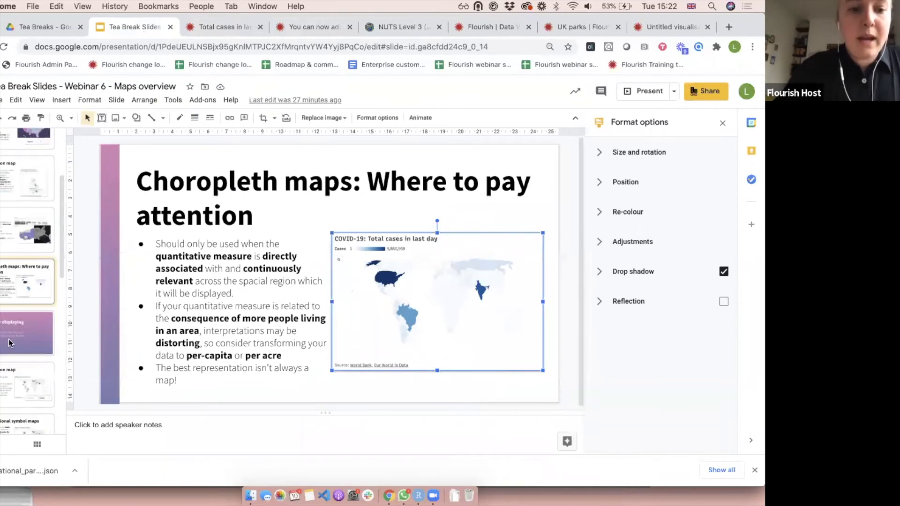
pyautogui.click(173, 396)
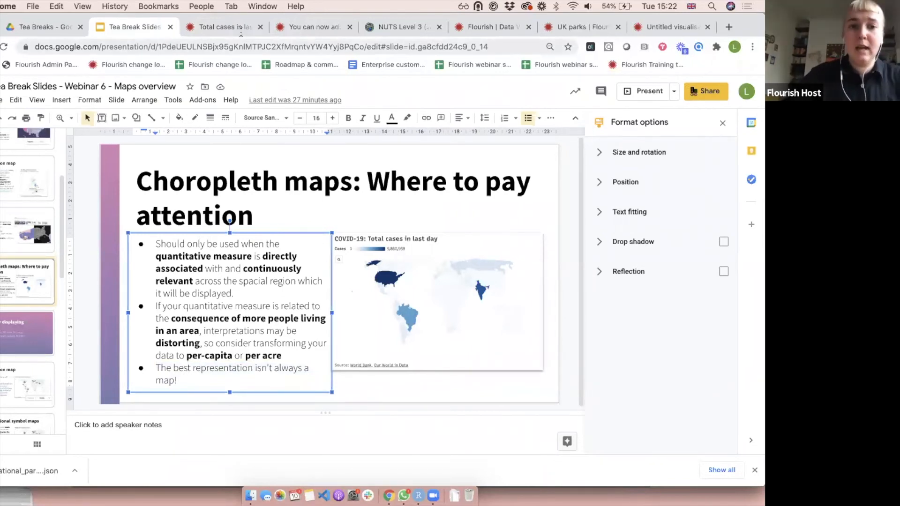
pyautogui.click(217, 30)
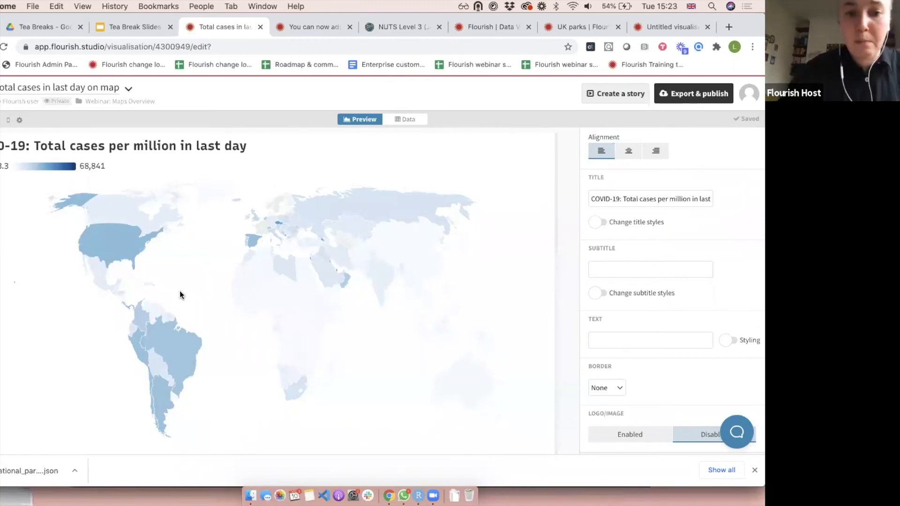
pyautogui.click(119, 26)
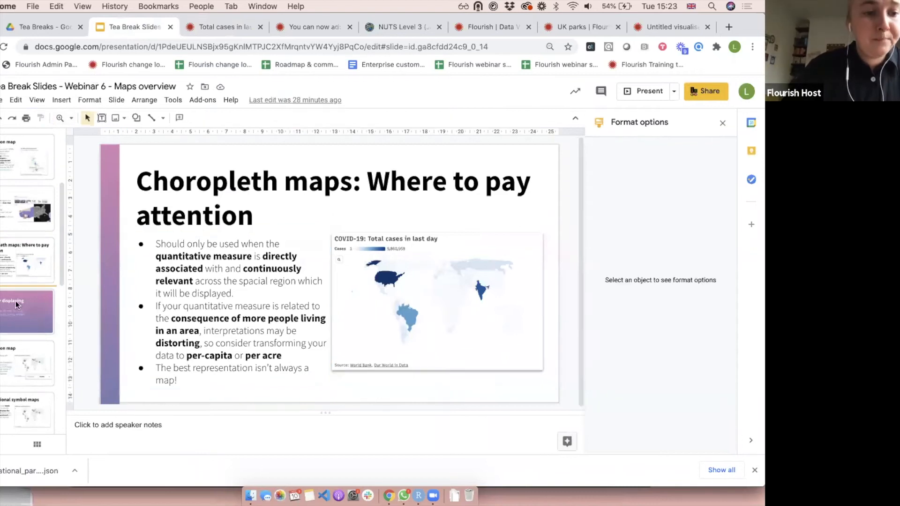
# - Go through the "Maps for displaying points" slide to the following Projection map slide and open its linked COVID-19 deaths map
pyautogui.click(20, 294)
pyautogui.scroll(-3, 19, 300)
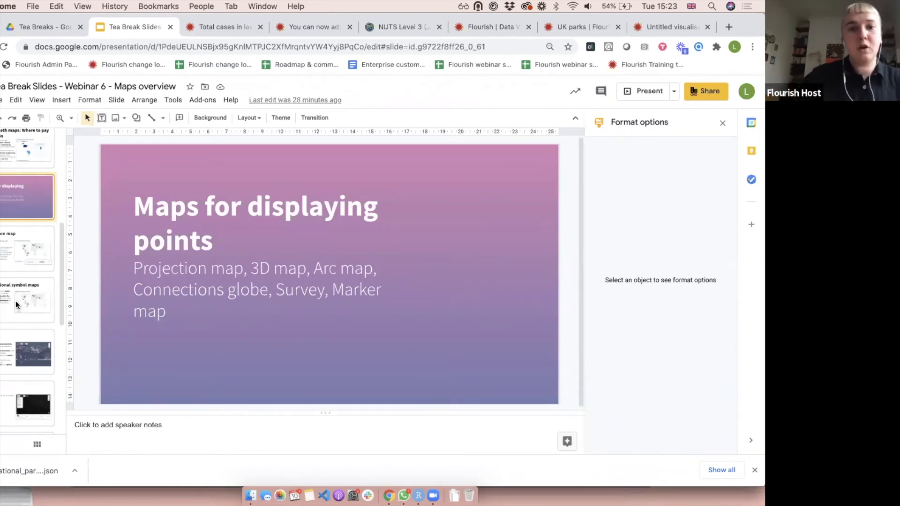
pyautogui.click(19, 248)
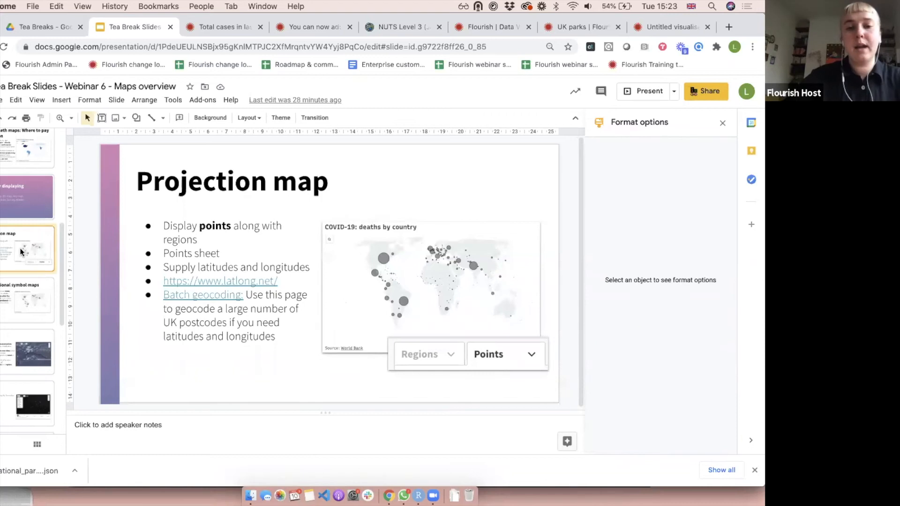
pyautogui.click(438, 240)
pyautogui.click(375, 359)
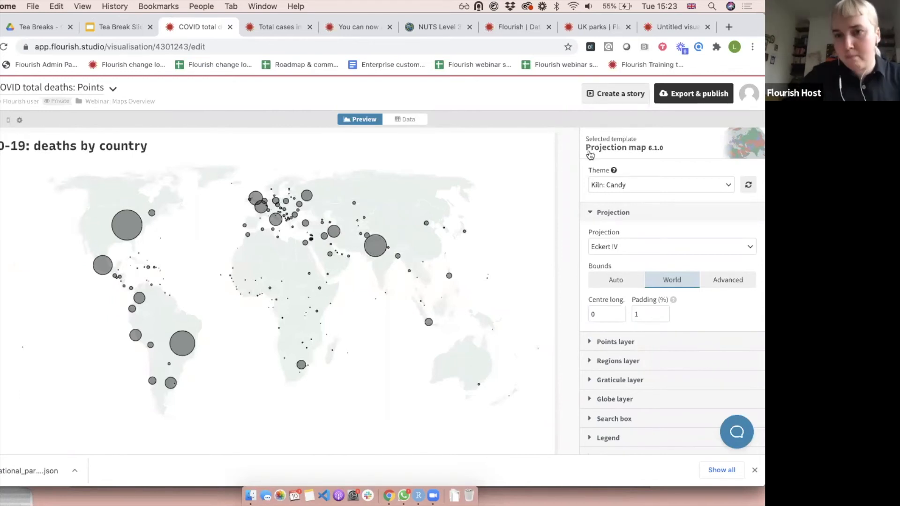
# - Examine the deaths map's Regions and Points data sheets and the column bindings for the points
pyautogui.click(388, 120)
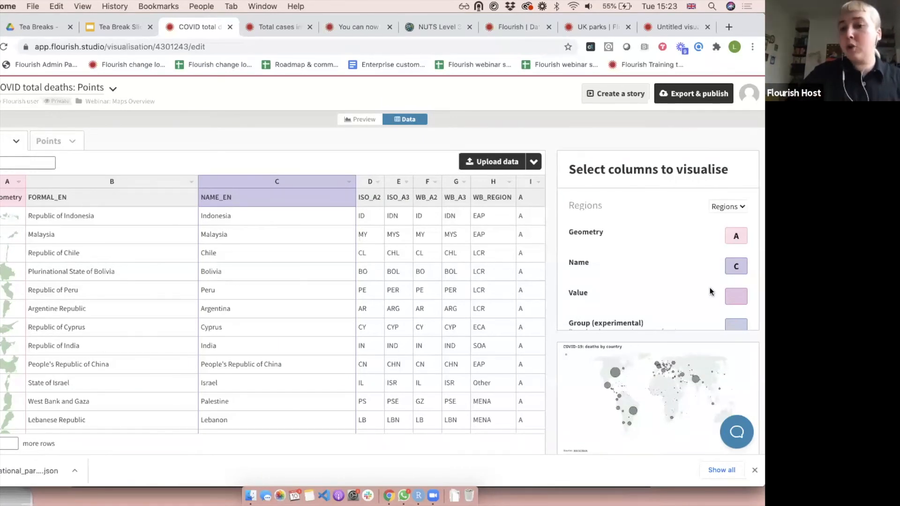
pyautogui.scroll(-1, 717, 295)
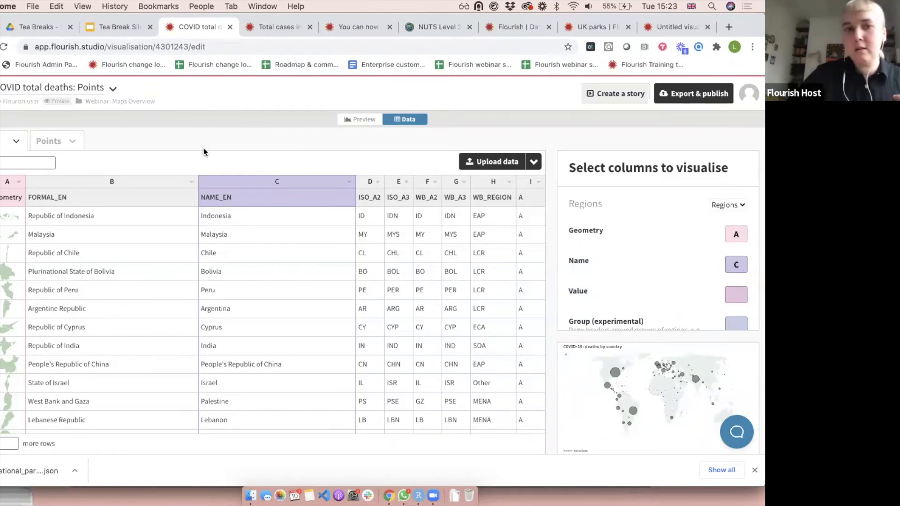
pyautogui.click(48, 143)
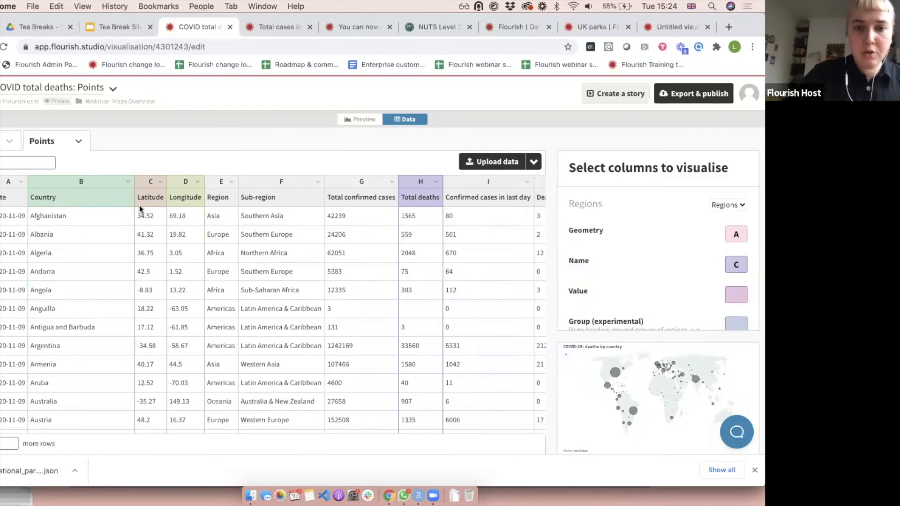
pyautogui.scroll(-5, 677, 235)
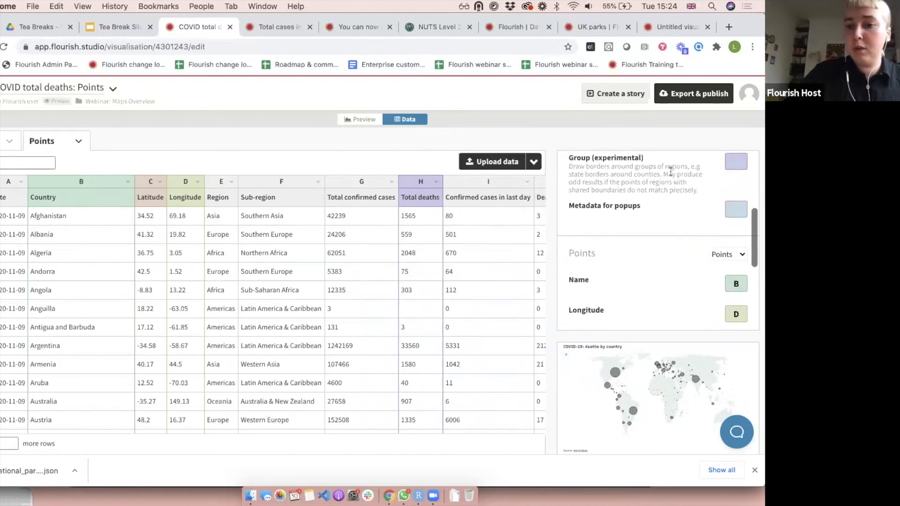
pyautogui.scroll(-2, 691, 252)
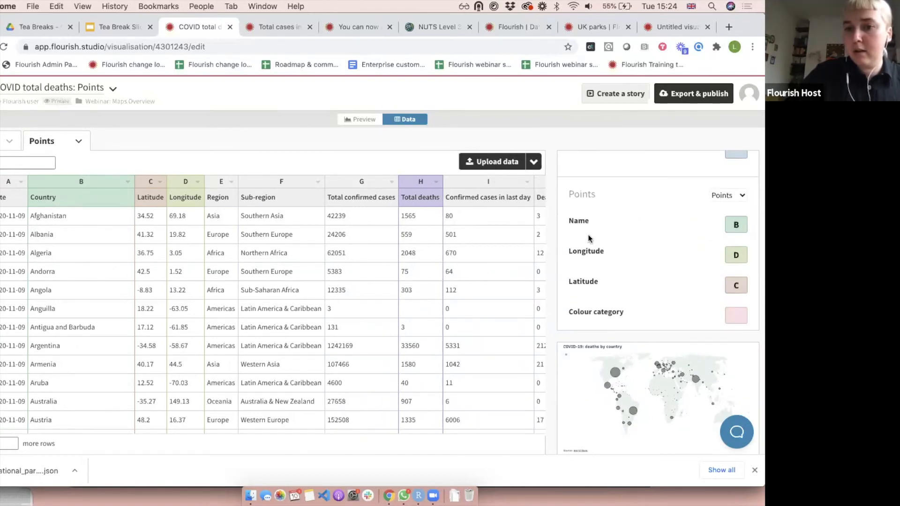
pyautogui.scroll(-2, 736, 290)
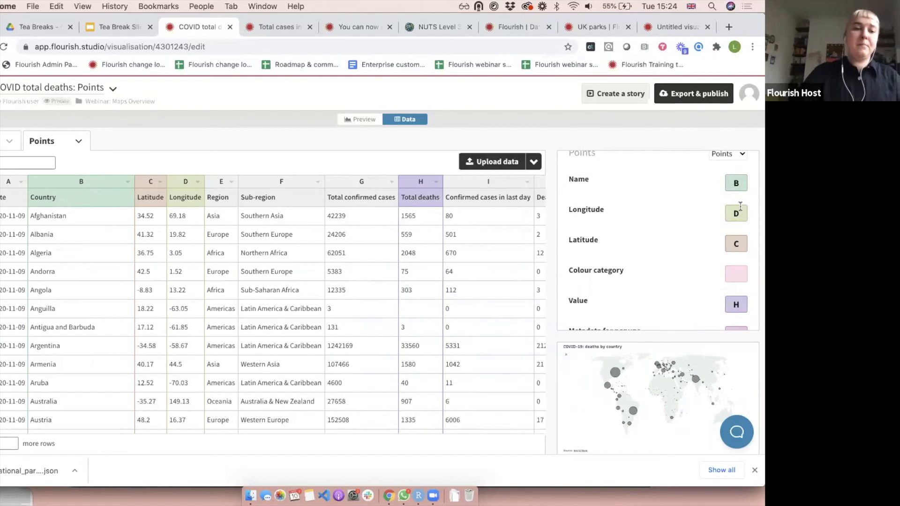
# - Inspect Indonesia's geometry value in the Regions sheet without changing it, and select the Longitude header in the Points sheet
pyautogui.doubleClick(12, 216)
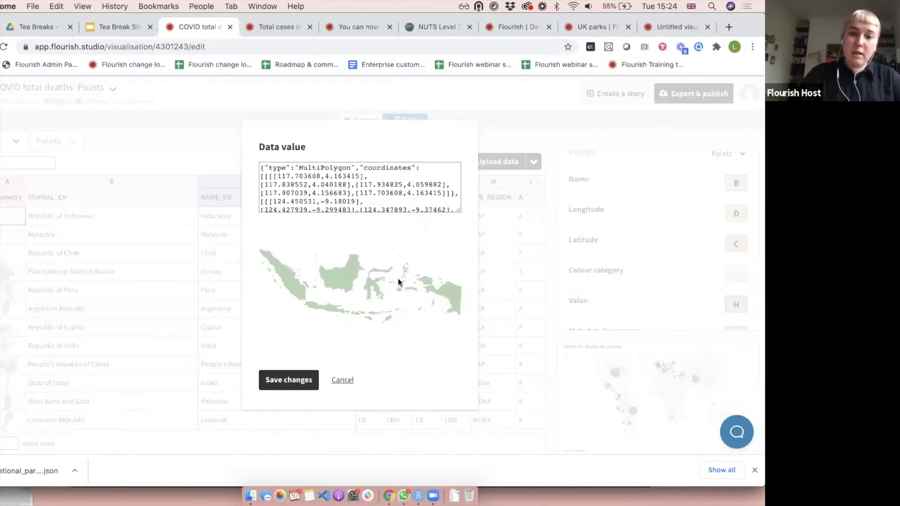
pyautogui.click(342, 380)
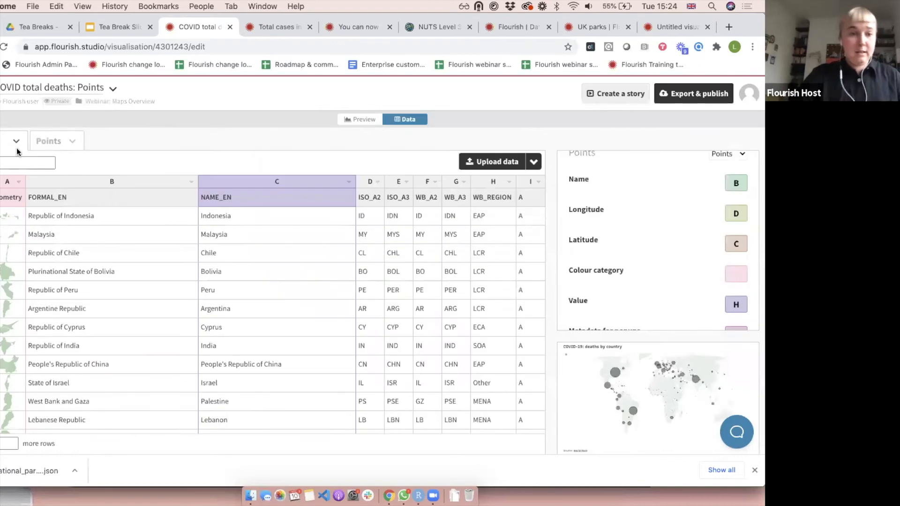
pyautogui.click(48, 141)
pyautogui.click(184, 196)
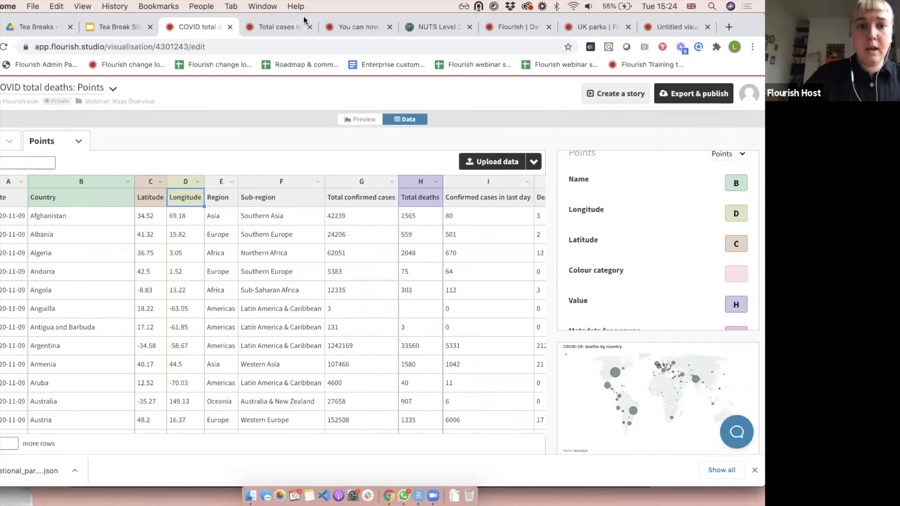
# - Open the latlong.net link from the Projection map slide, view its Latitude and Longitude Finder, and return to the slides
pyautogui.click(117, 27)
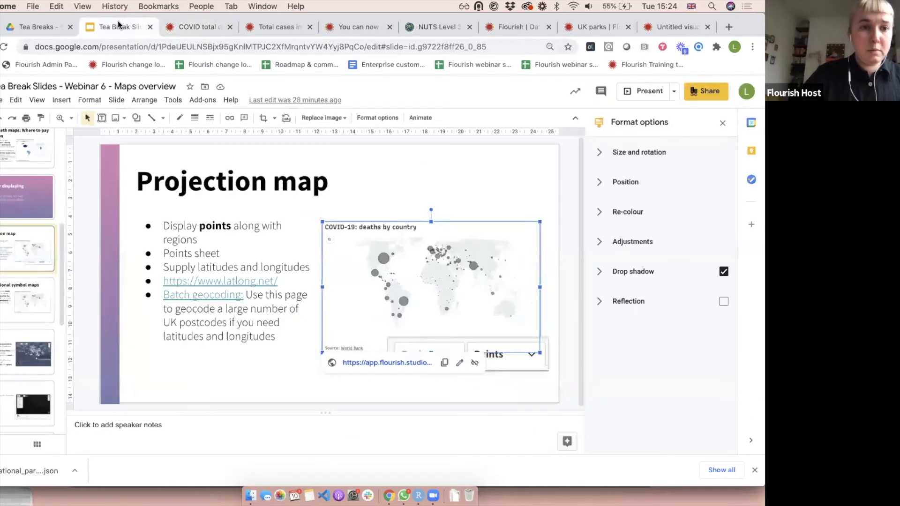
pyautogui.click(236, 282)
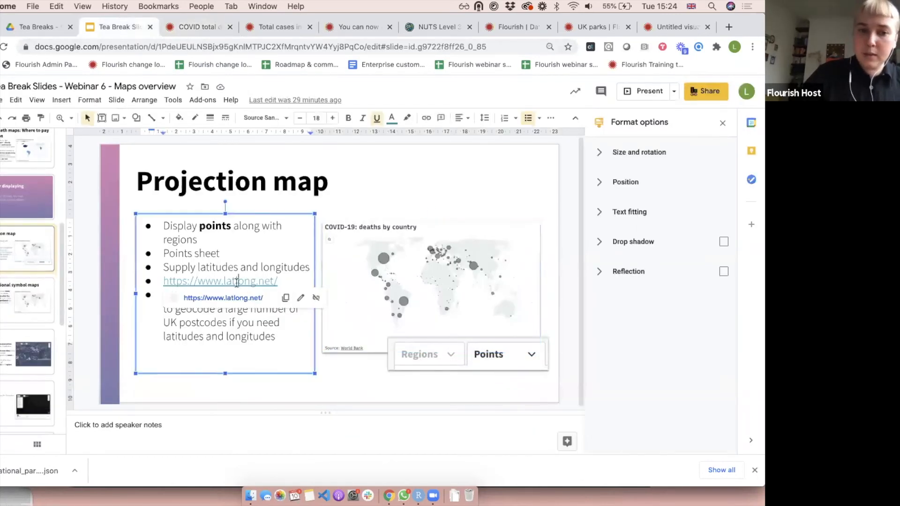
pyautogui.click(217, 294)
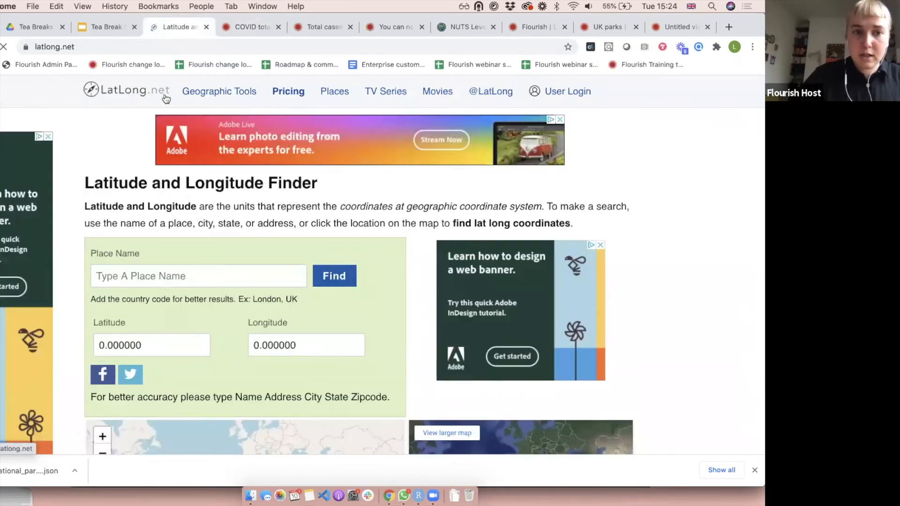
pyautogui.click(103, 30)
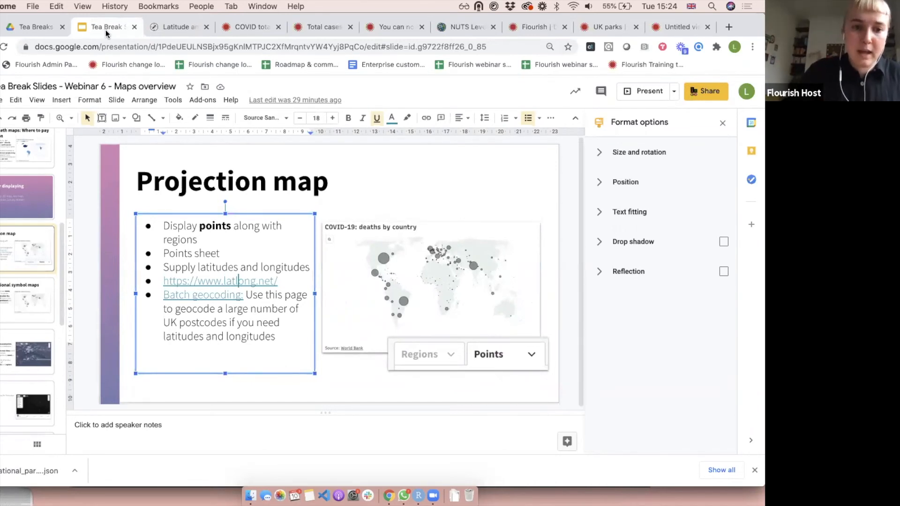
# - Open the slide's Batch geocoding link, look through the sample UK postcodes on doogal.co.uk, and return to the slides
pyautogui.click(204, 291)
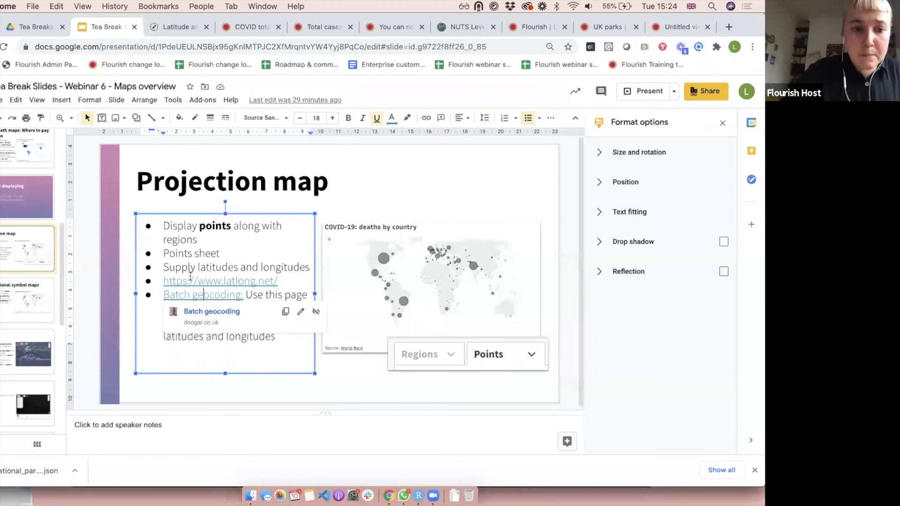
pyautogui.click(197, 314)
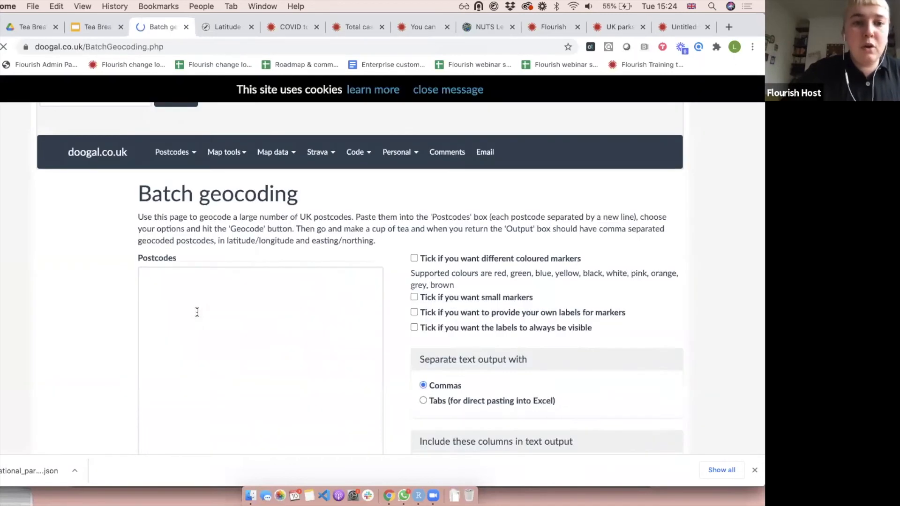
pyautogui.scroll(-5, 197, 314)
pyautogui.scroll(-5, 171, 316)
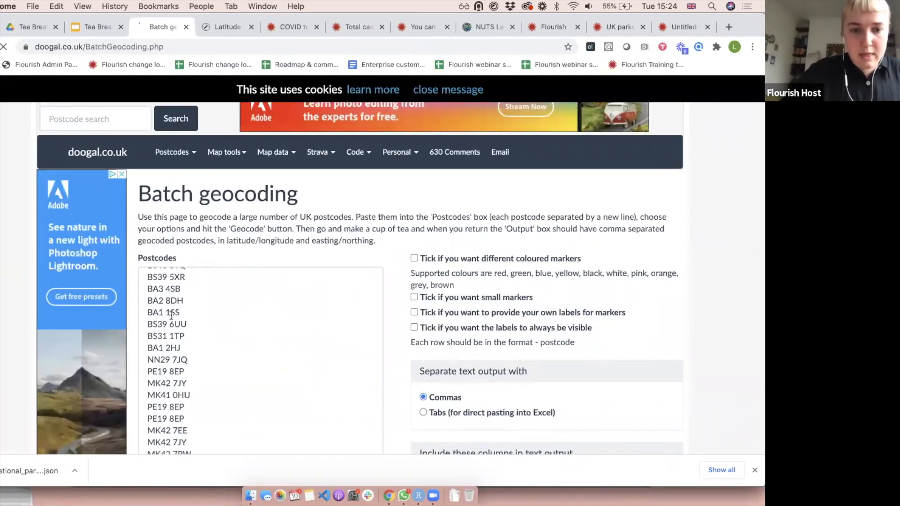
pyautogui.scroll(-5, 171, 316)
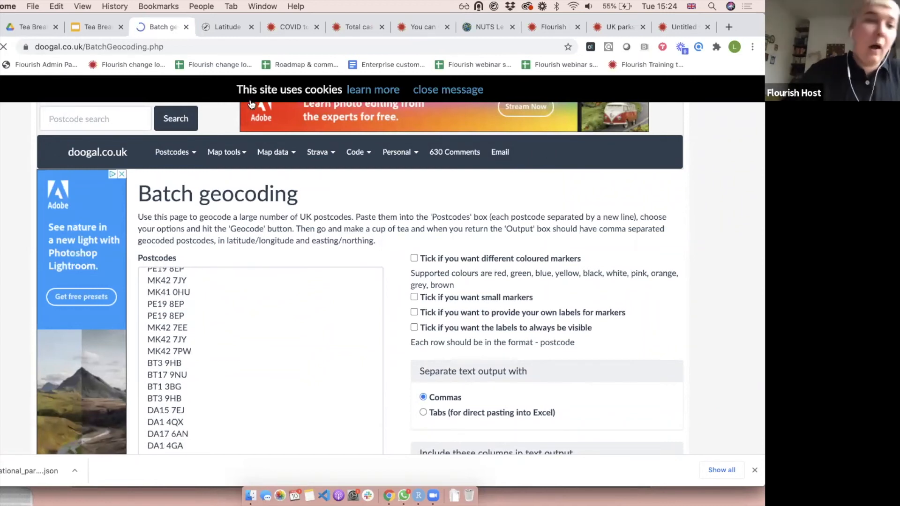
pyautogui.click(66, 27)
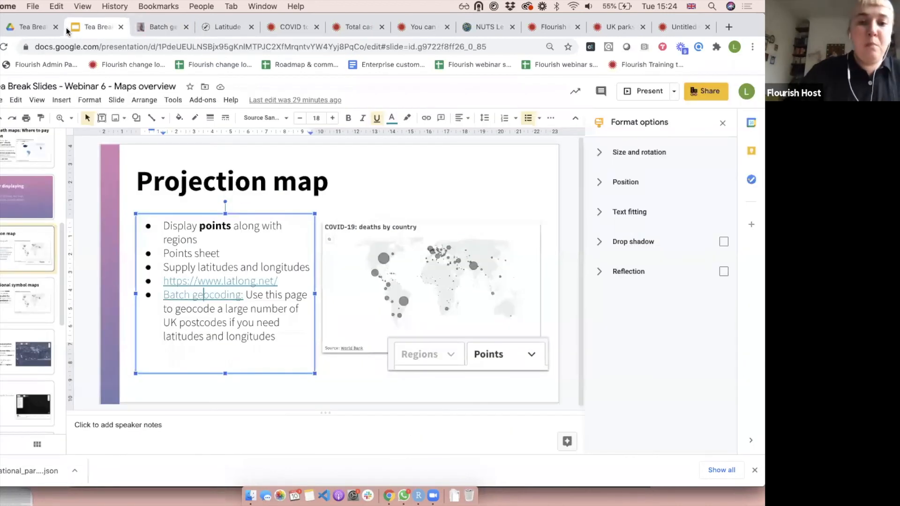
# - Go through the "Proportional symbol maps" slide to the "3D map" slide and open its linked earthquakes point map
pyautogui.click(13, 287)
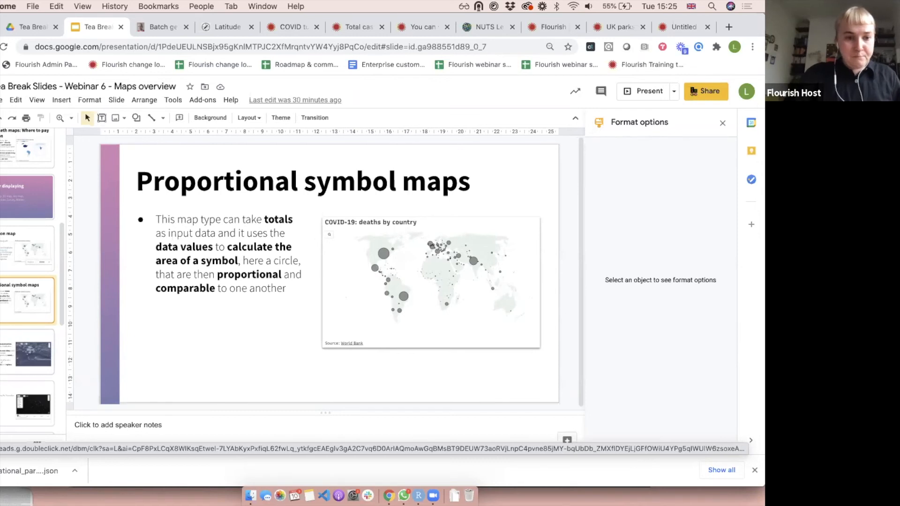
pyautogui.press('Down')
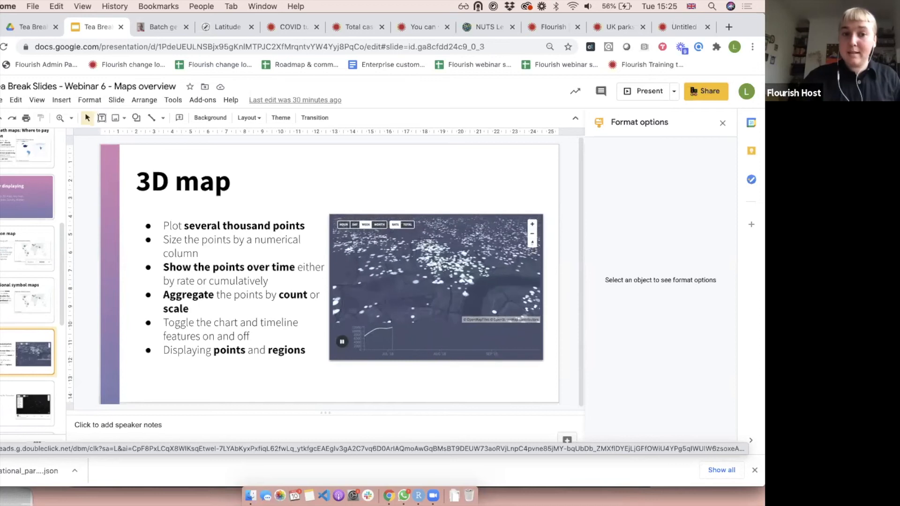
pyautogui.click(469, 244)
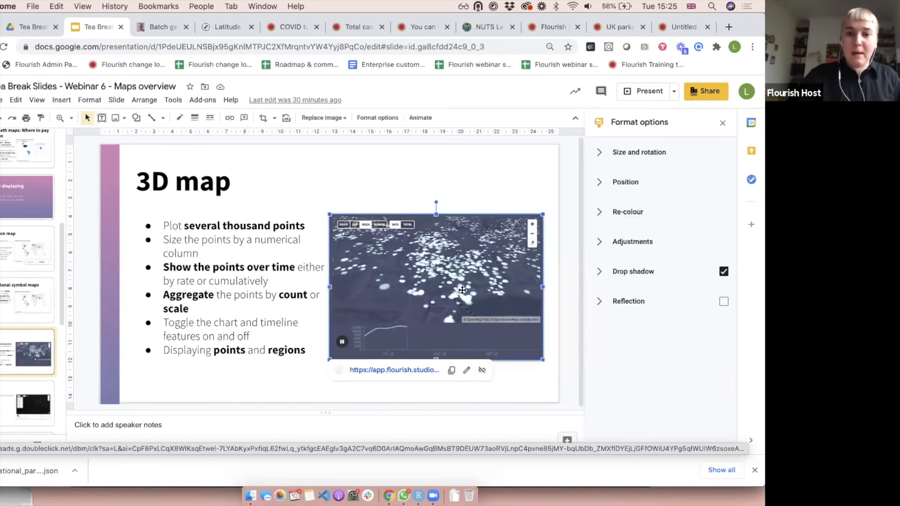
pyautogui.click(374, 369)
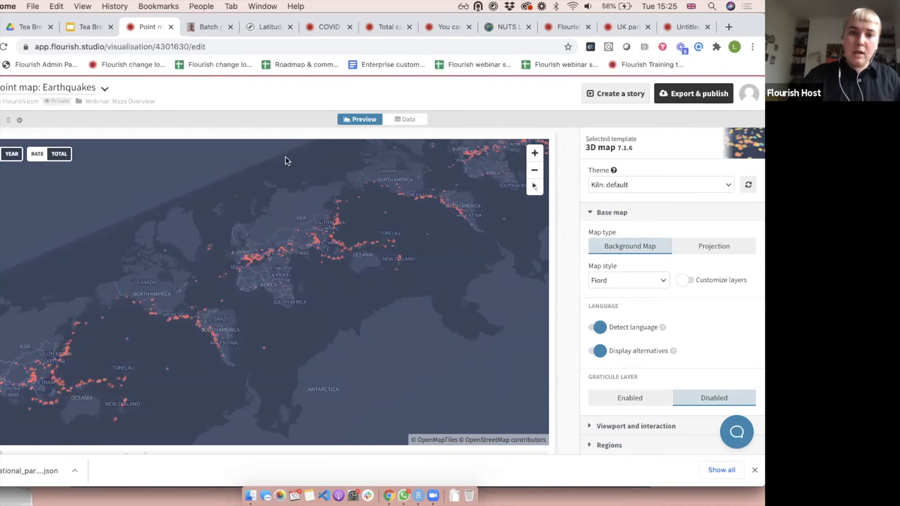
# - Examine the LONGITUDE and DATE columns in the earthquakes map's Points sheet and the column bindings for the points
pyautogui.click(404, 120)
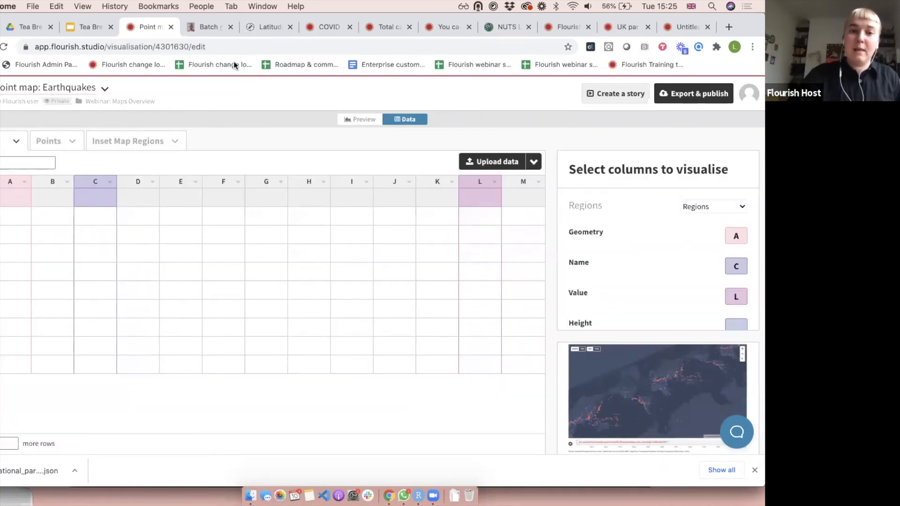
pyautogui.click(52, 143)
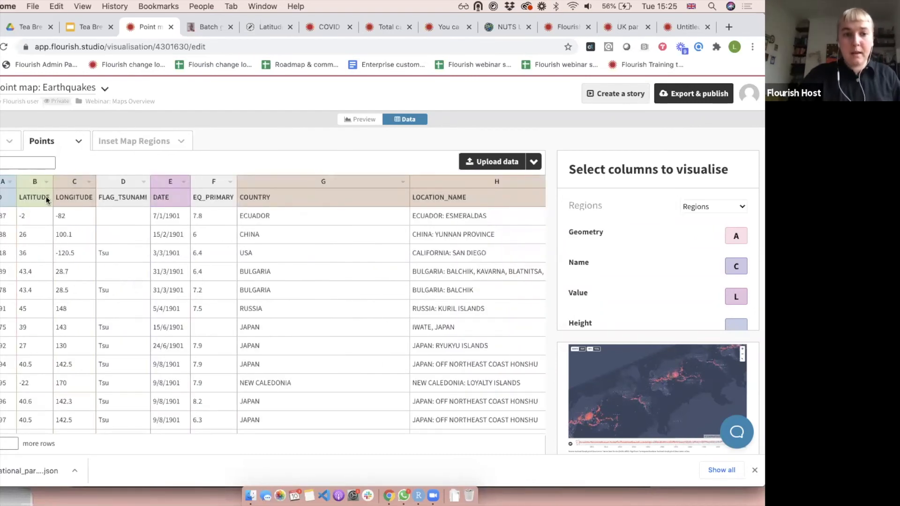
pyautogui.click(73, 182)
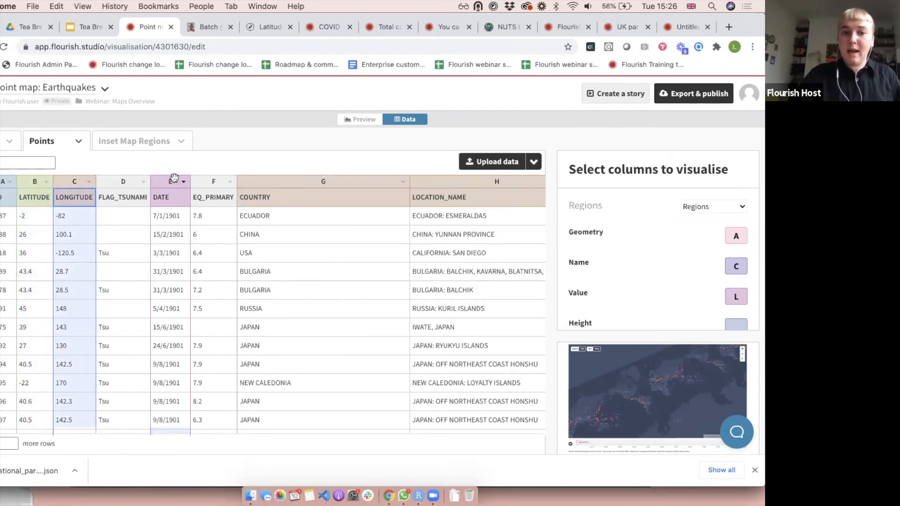
pyautogui.click(177, 181)
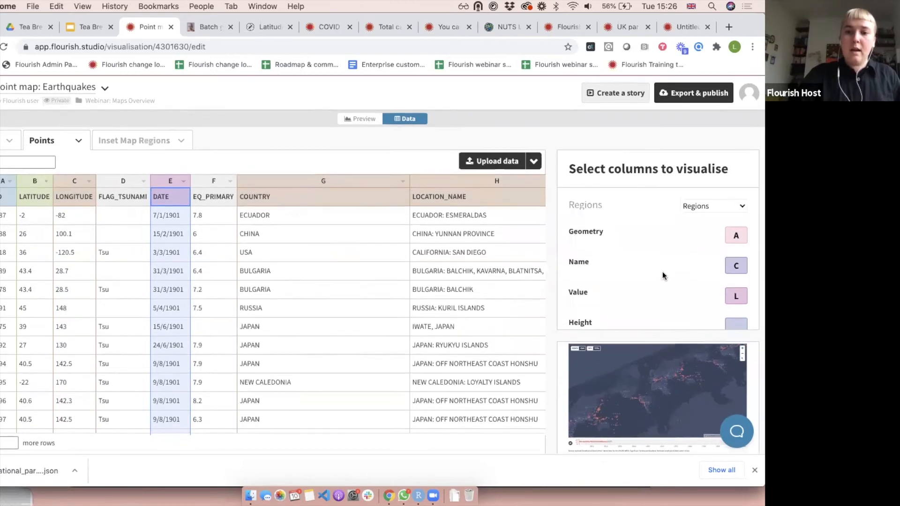
pyautogui.scroll(-5, 663, 271)
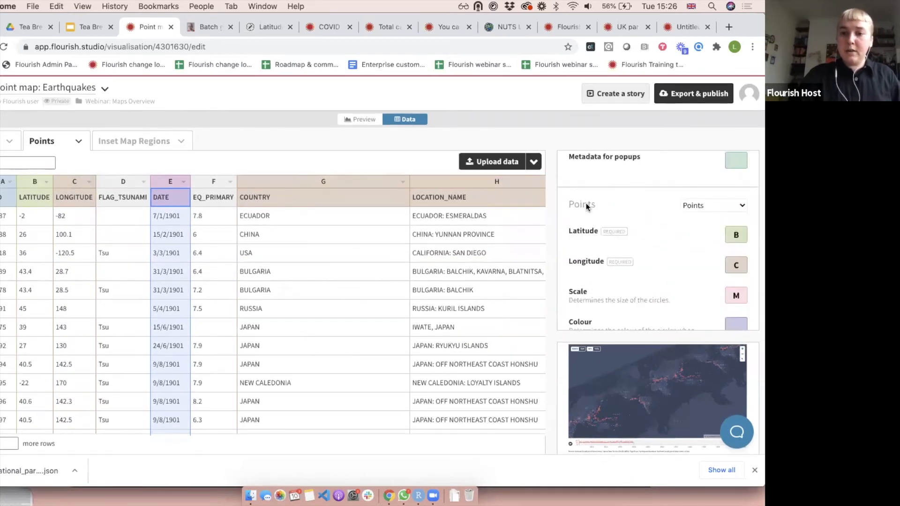
pyautogui.scroll(-3, 607, 302)
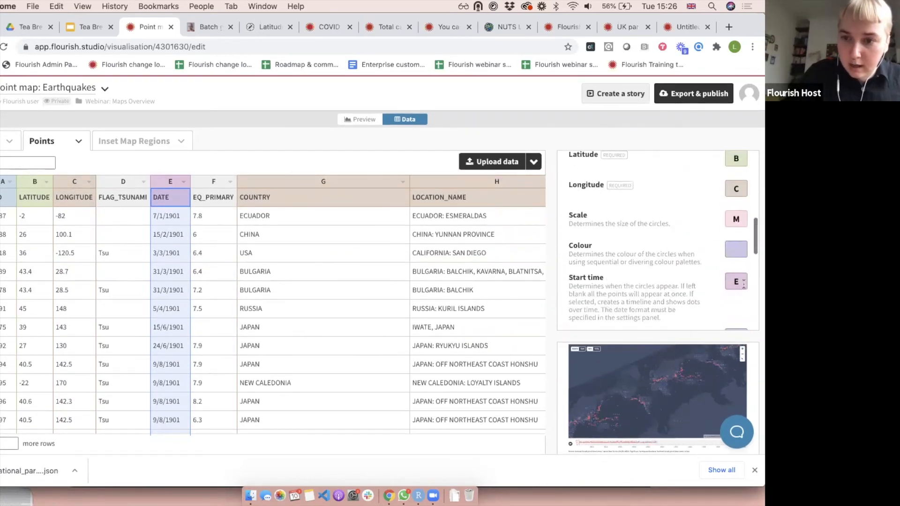
# - Clear the Start time column binding for the points and preview the earthquakes map without a timeline
pyautogui.click(737, 281)
pyautogui.press('BackSpace')
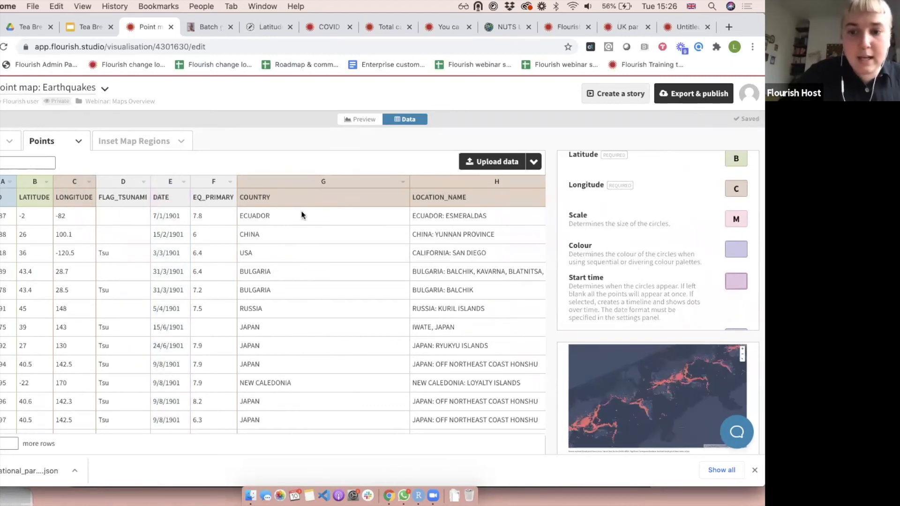
pyautogui.click(368, 120)
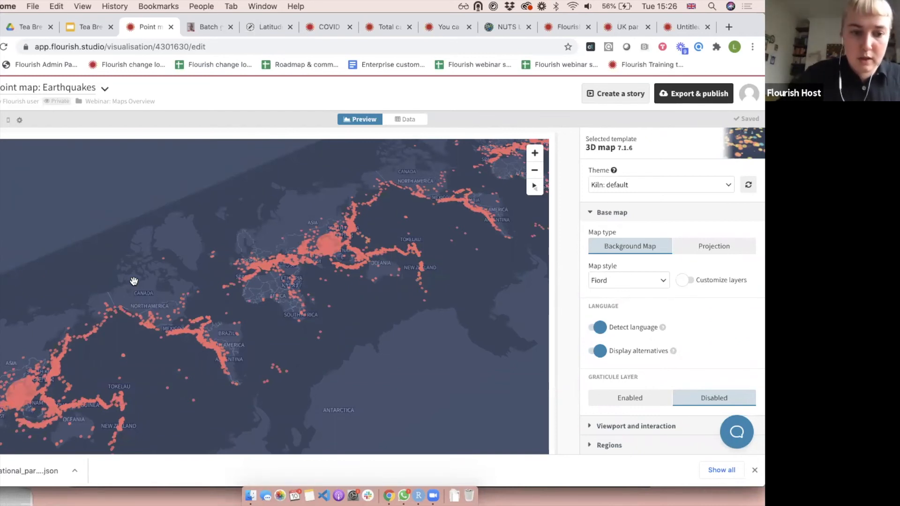
# - Switch back to the presentation and revisit the "3D map" slide
pyautogui.click(88, 27)
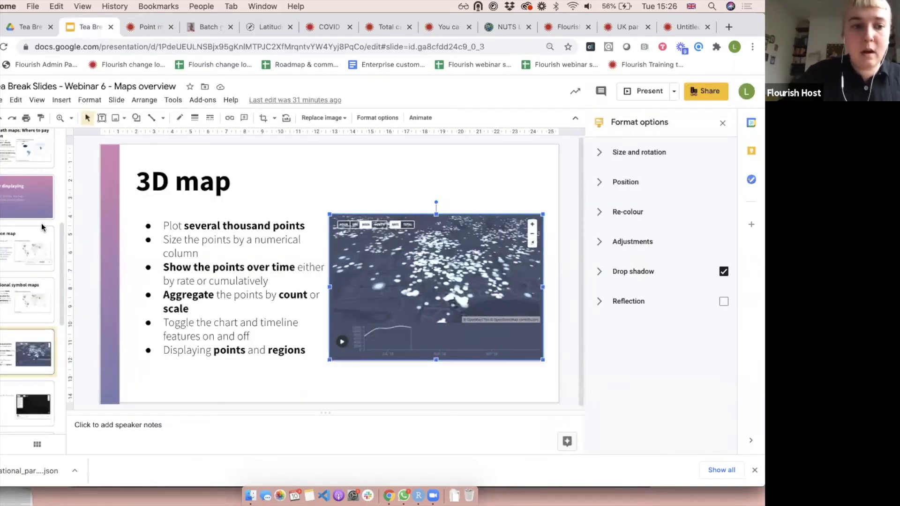
pyautogui.press('Up')
pyautogui.press('Down')
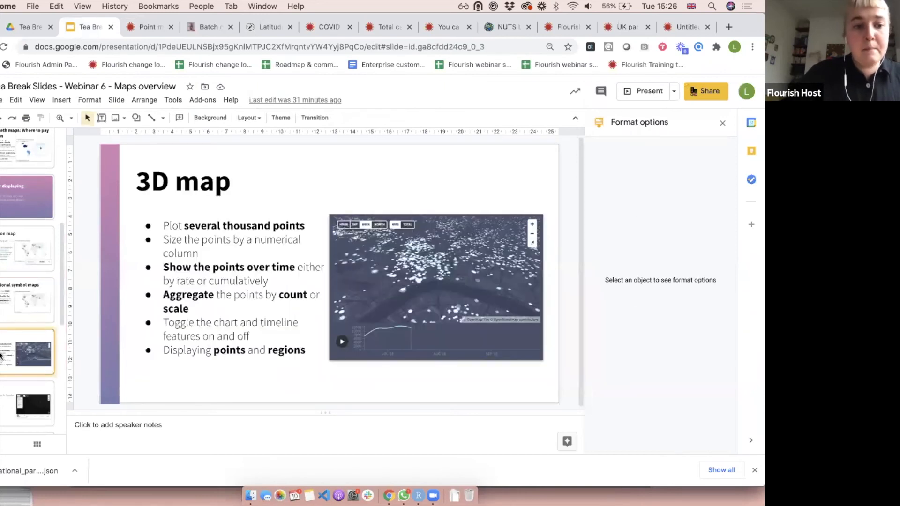
# - In the earthquakes map's data, set the points' Start time to column E, the DATE column, and preview the animated map
pyautogui.click(148, 28)
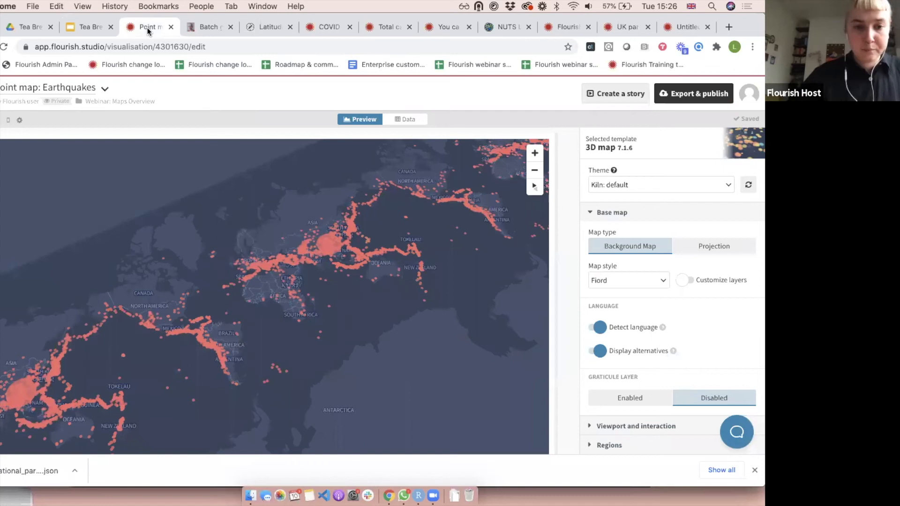
pyautogui.click(406, 119)
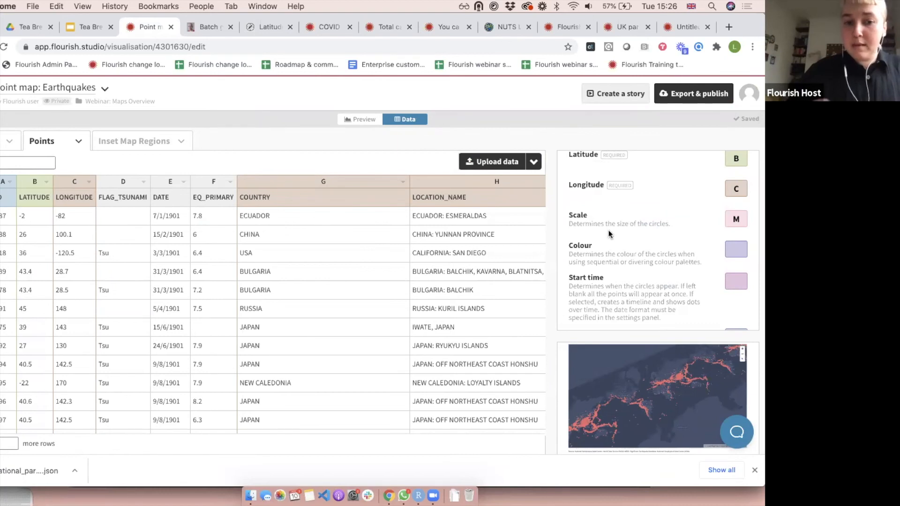
pyautogui.scroll(-3, 608, 233)
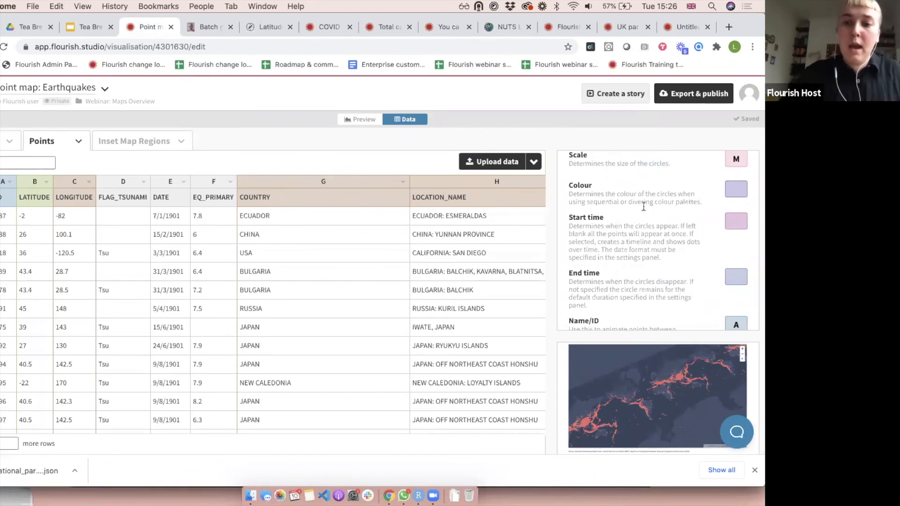
pyautogui.click(734, 221)
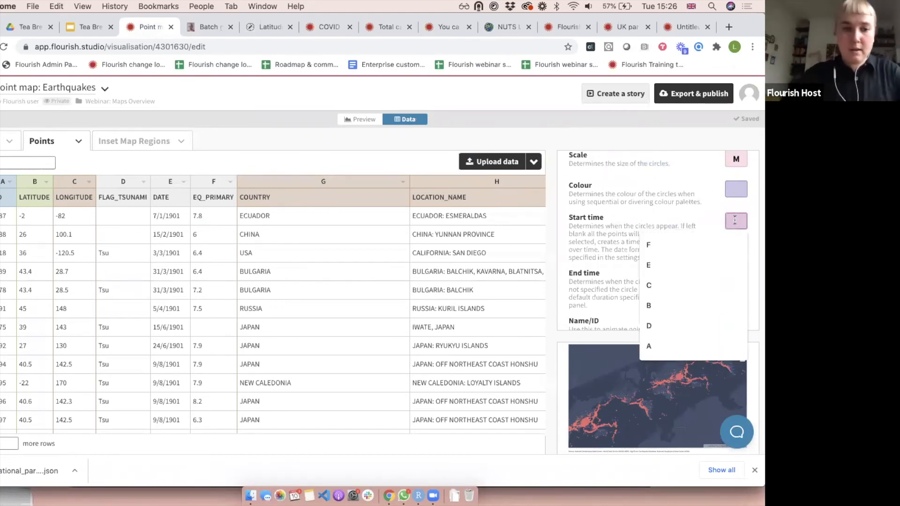
pyautogui.click(649, 265)
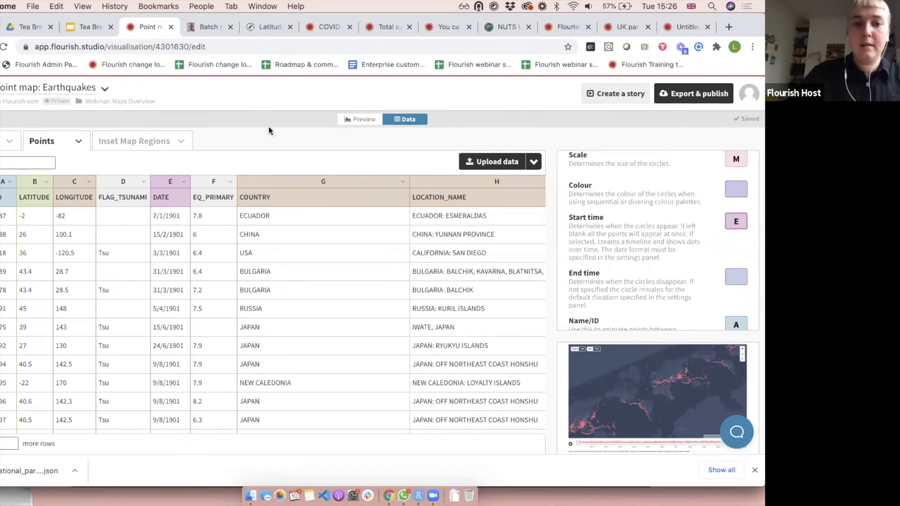
pyautogui.click(164, 181)
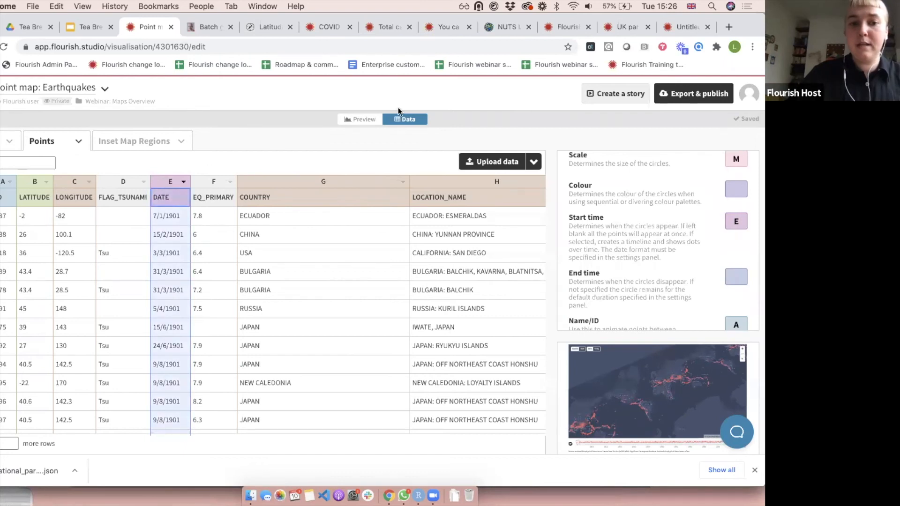
pyautogui.click(357, 121)
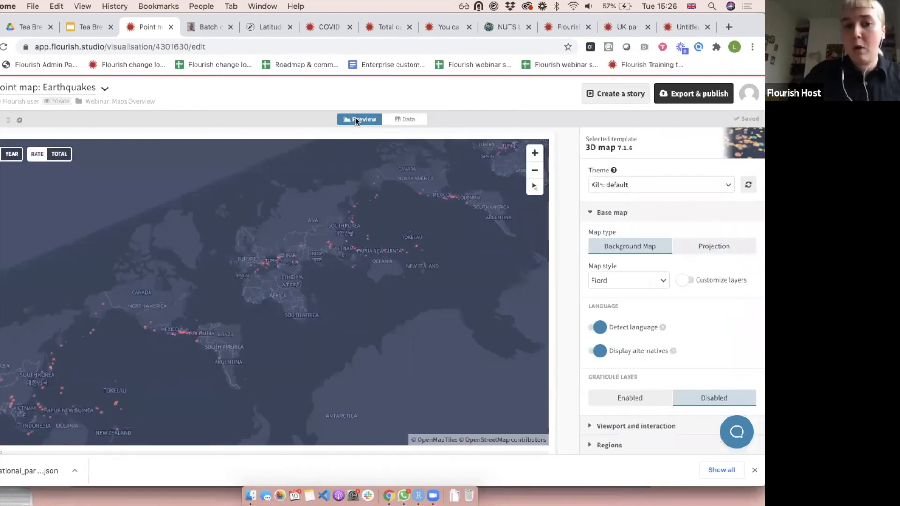
# - Examine the Timeline settings of the earthquakes map, including style, margins, graph, playback button, timing and animation, and aggregation
pyautogui.click(657, 212)
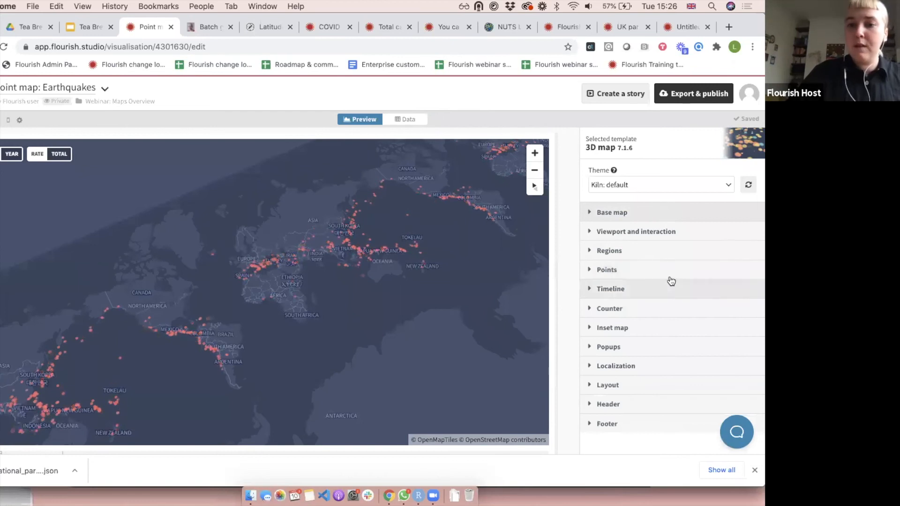
pyautogui.click(631, 310)
pyautogui.scroll(-5, 632, 315)
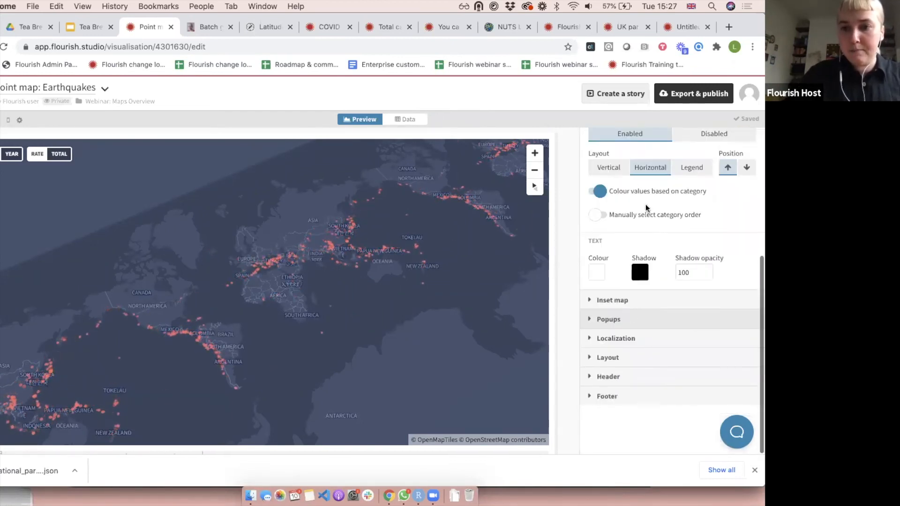
pyautogui.scroll(4, 645, 205)
pyautogui.click(638, 235)
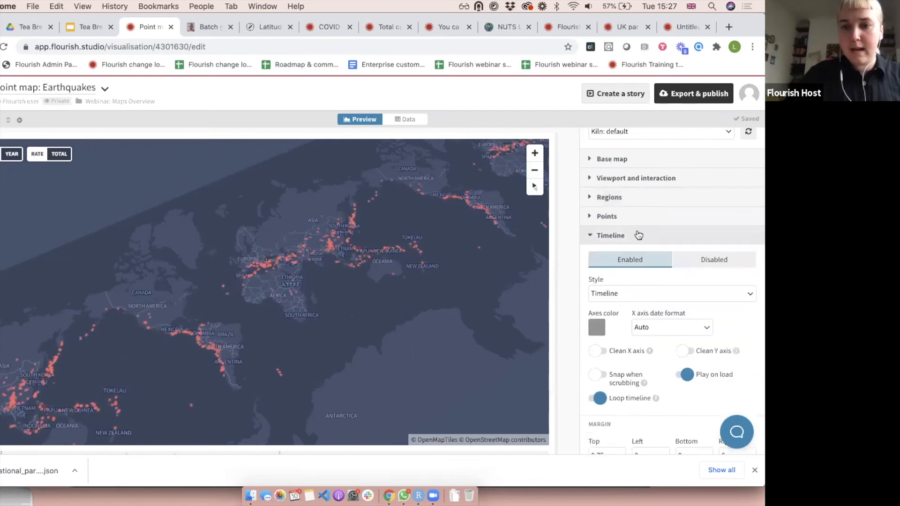
pyautogui.scroll(-1, 638, 230)
pyautogui.scroll(-3, 656, 295)
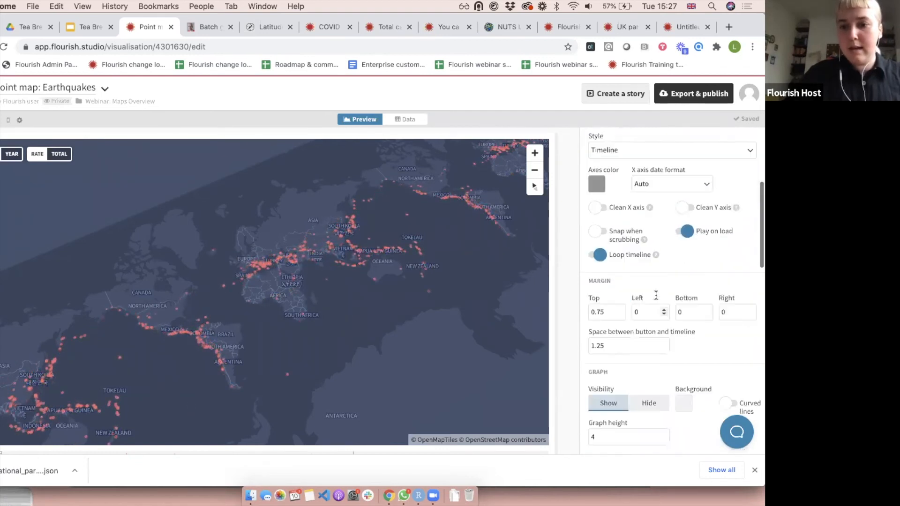
pyautogui.scroll(-4, 656, 295)
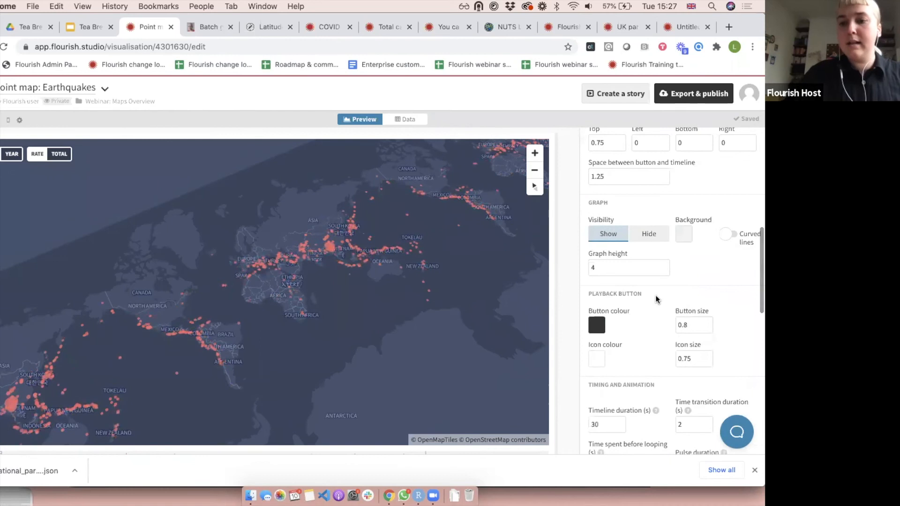
pyautogui.scroll(-3, 655, 281)
pyautogui.moveTo(655, 272)
pyautogui.scroll(-2, 655, 272)
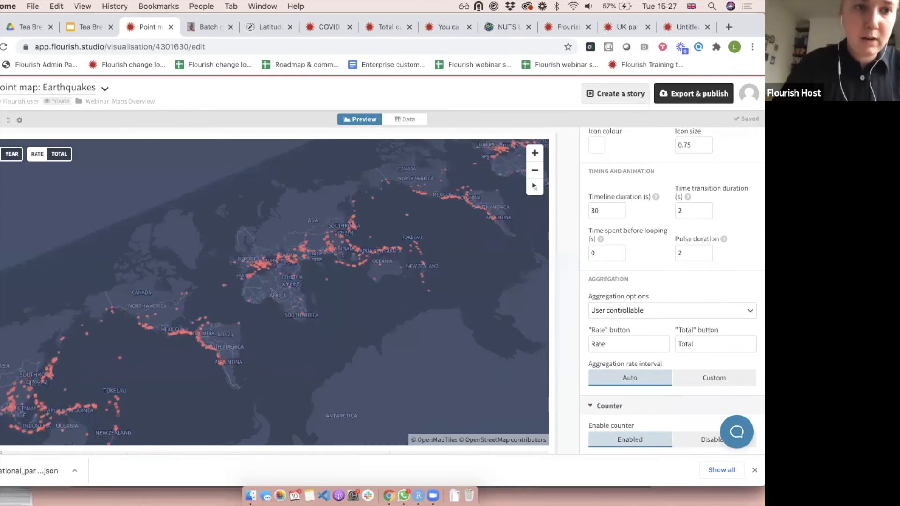
# - Find the untitled 3D map holding the national park regions and copy all data from its Regions sheet
pyautogui.click(72, 24)
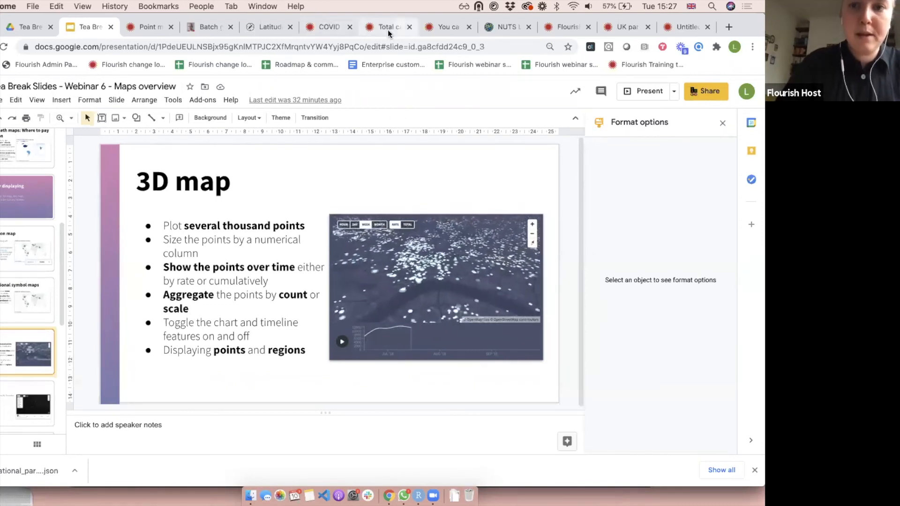
pyautogui.click(435, 32)
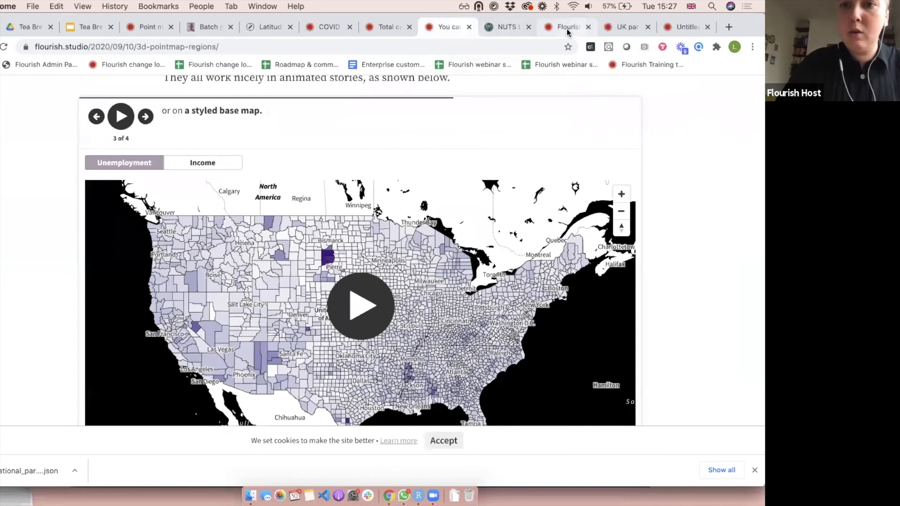
pyautogui.click(567, 29)
pyautogui.click(627, 27)
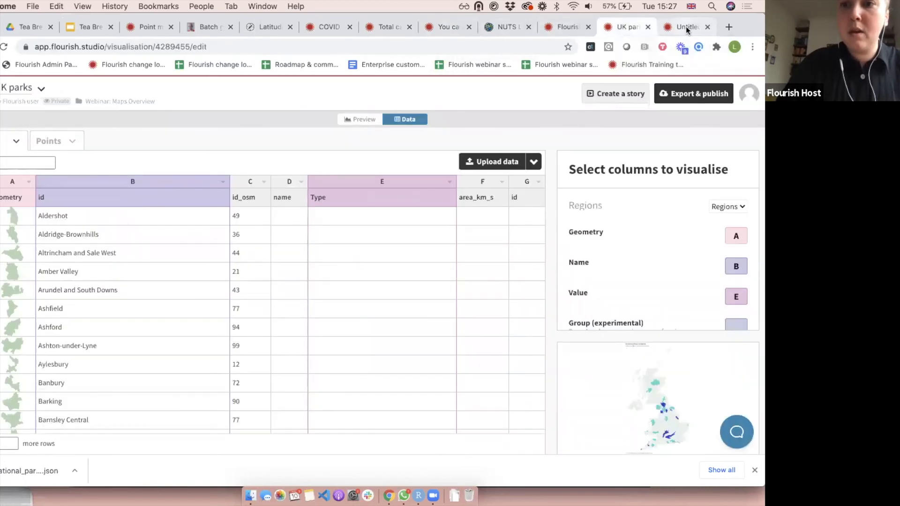
pyautogui.click(686, 26)
pyautogui.click(406, 120)
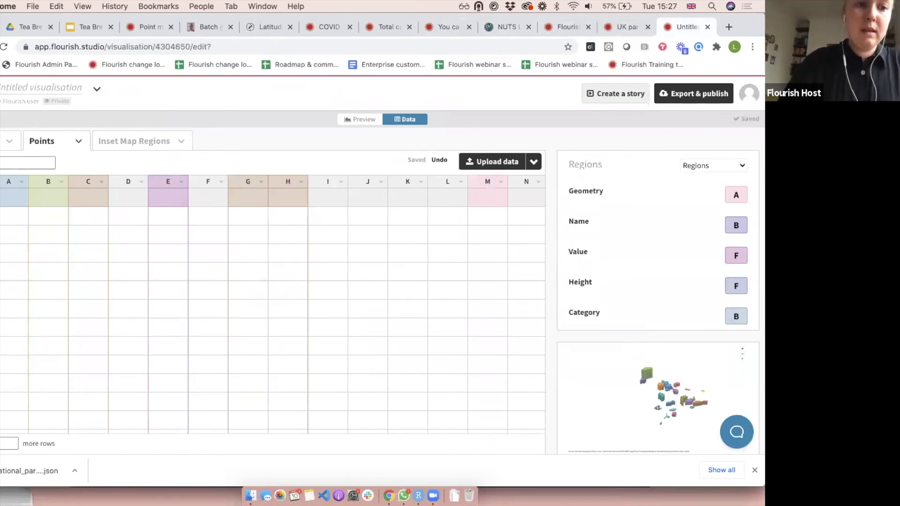
pyautogui.click(12, 230)
pyautogui.press('super+a')
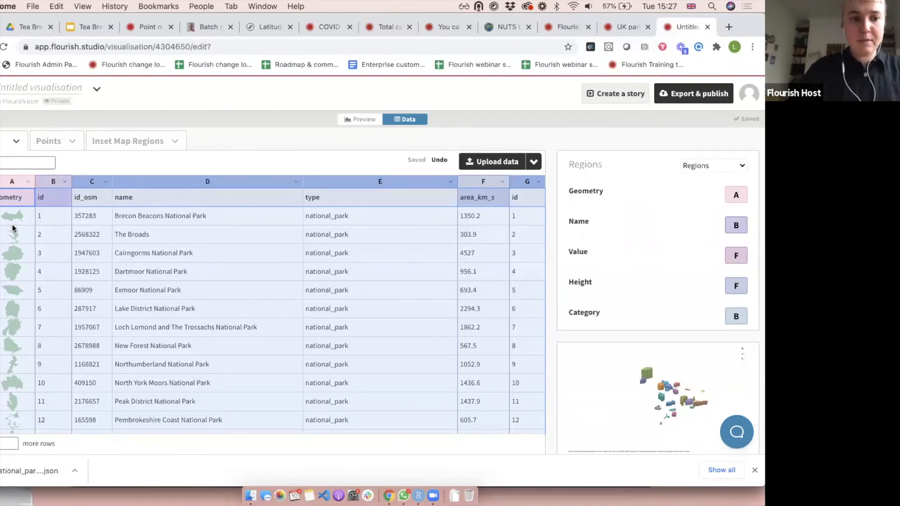
# - Paste the copied park regions into the empty Regions sheet of the earthquakes map and preview them over the United Kingdom
pyautogui.click(134, 27)
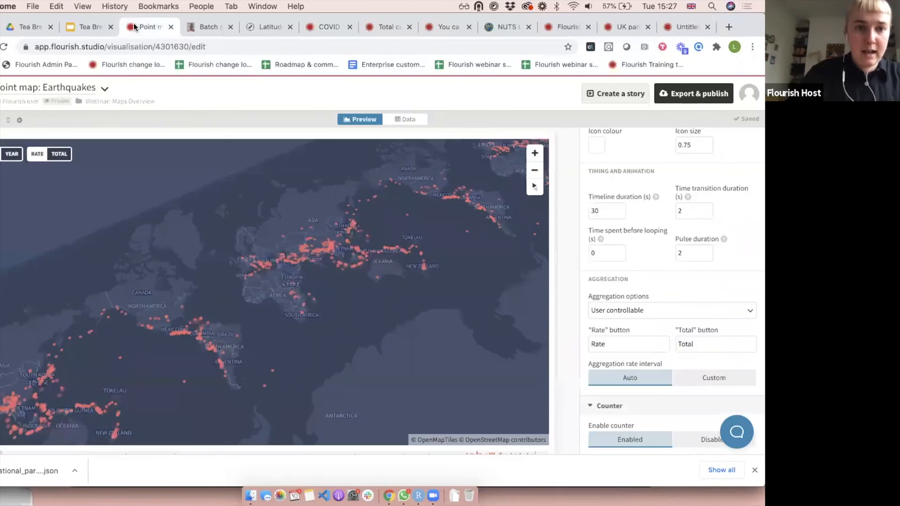
pyautogui.click(404, 119)
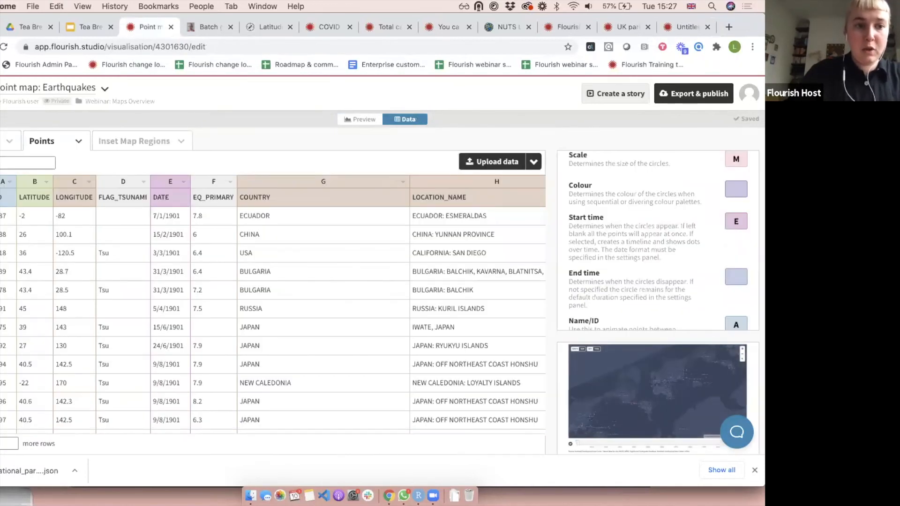
pyautogui.click(3, 141)
pyautogui.click(13, 199)
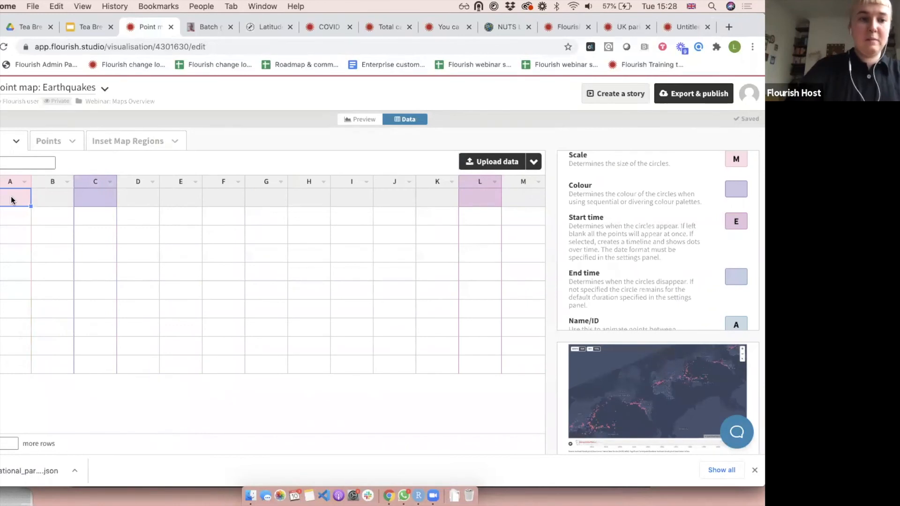
pyautogui.press('super+v')
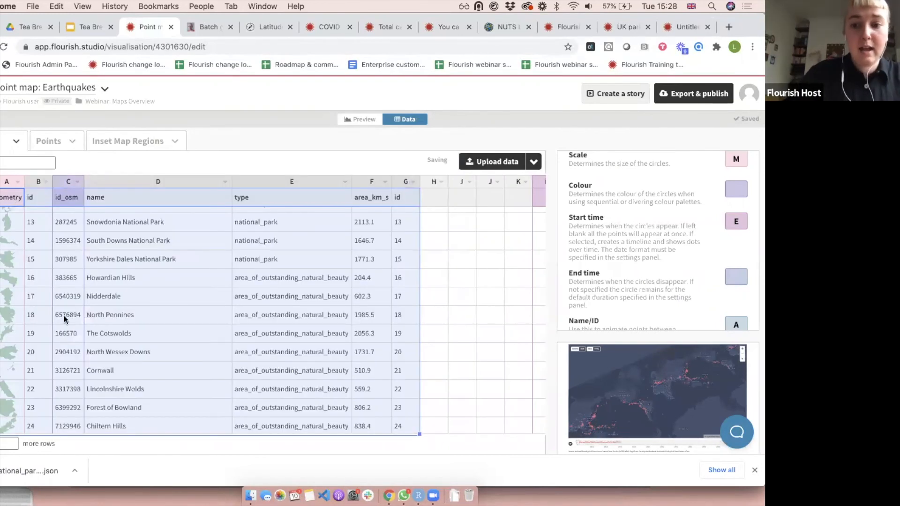
pyautogui.click(358, 119)
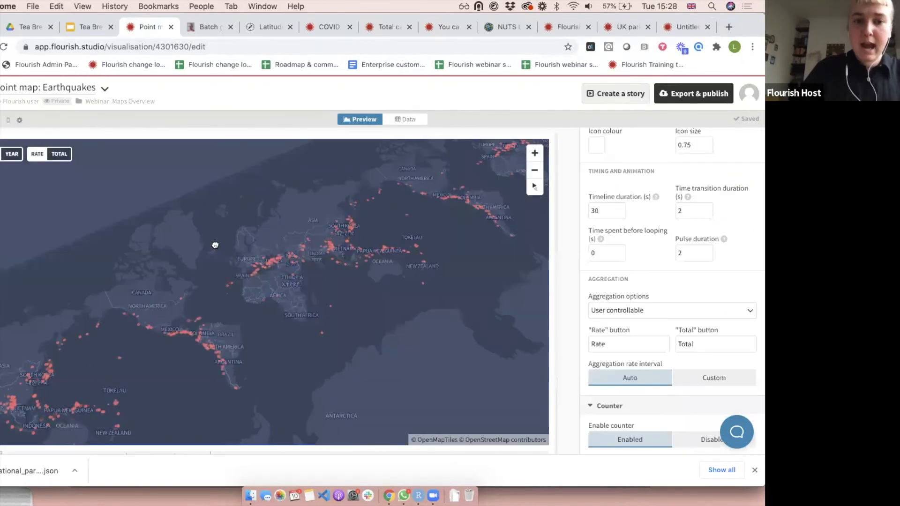
pyautogui.scroll(5, 302, 241)
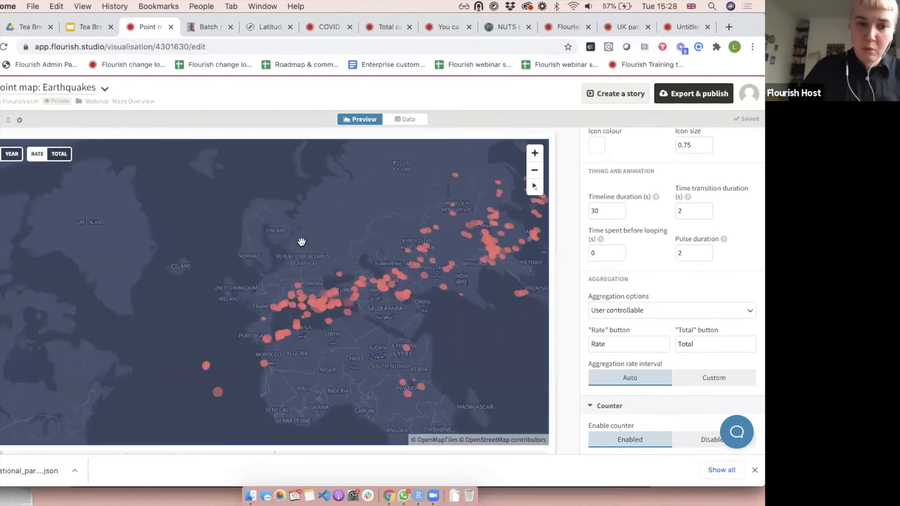
pyautogui.scroll(5, 171, 324)
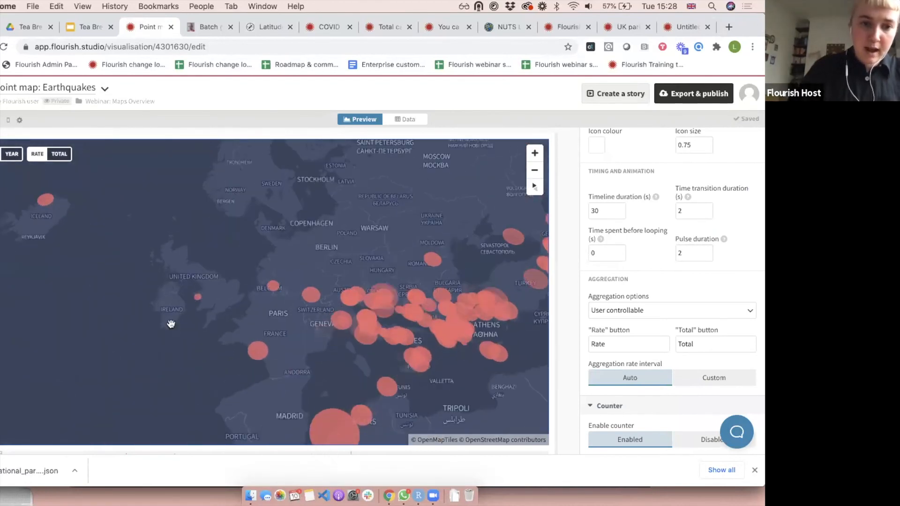
# - Set the regions' Value to column C, preview the coloured parks with the earthquake points, and collapse the Timeline settings
pyautogui.click(407, 118)
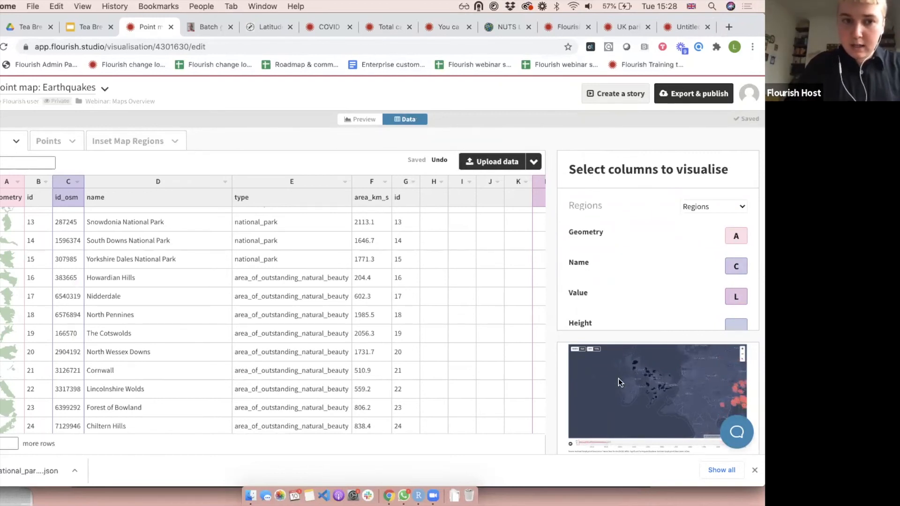
pyautogui.click(741, 298)
pyautogui.write('C')
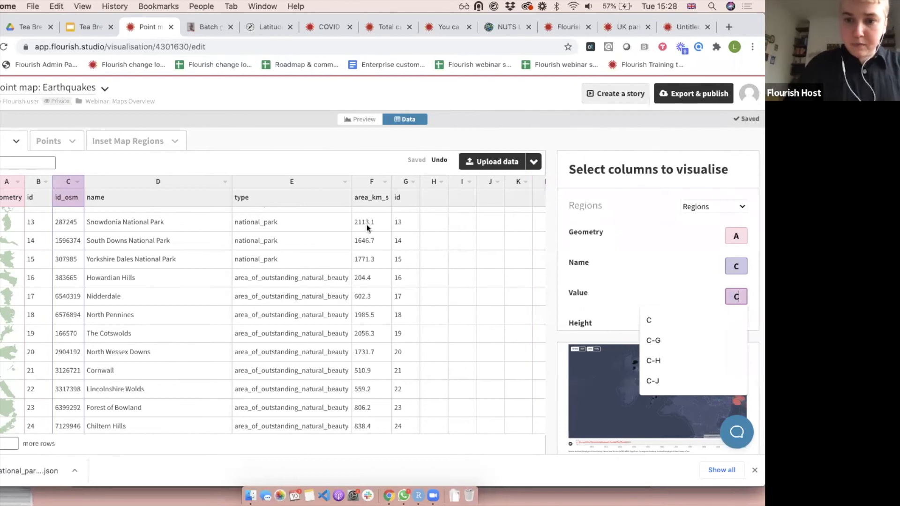
pyautogui.click(641, 284)
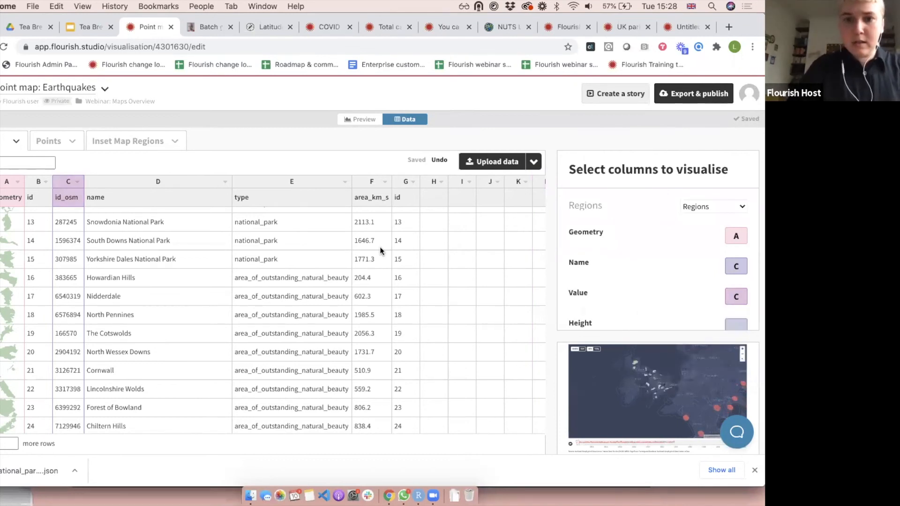
pyautogui.scroll(1, 379, 247)
pyautogui.hscroll(1, 380, 247)
pyautogui.click(375, 120)
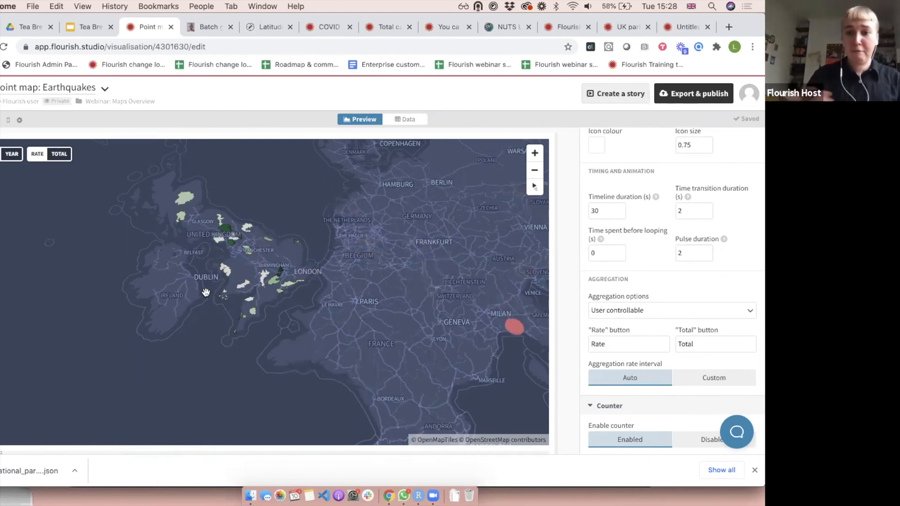
pyautogui.scroll(10, 689, 225)
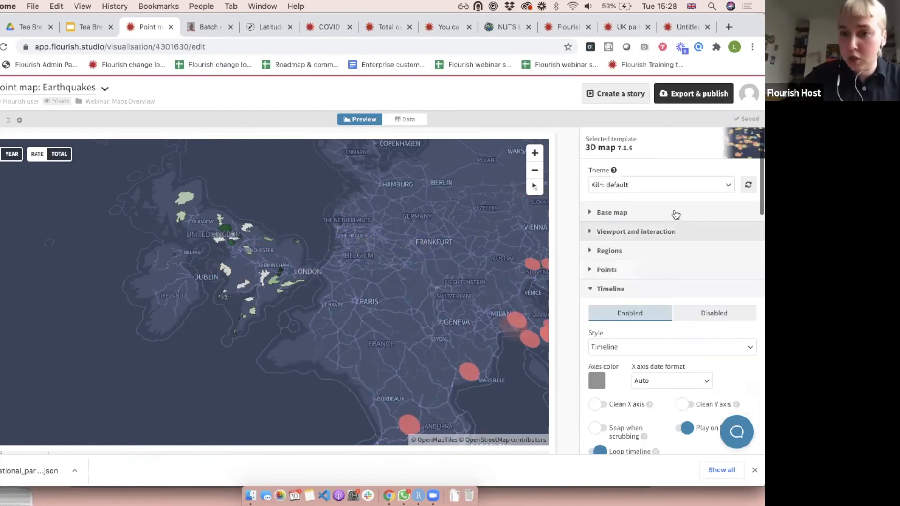
pyautogui.click(607, 288)
# - Switch to the presentation's "3D map" slide about "Animation group" settings, open its linked Chicago subways story and play it
pyautogui.click(88, 26)
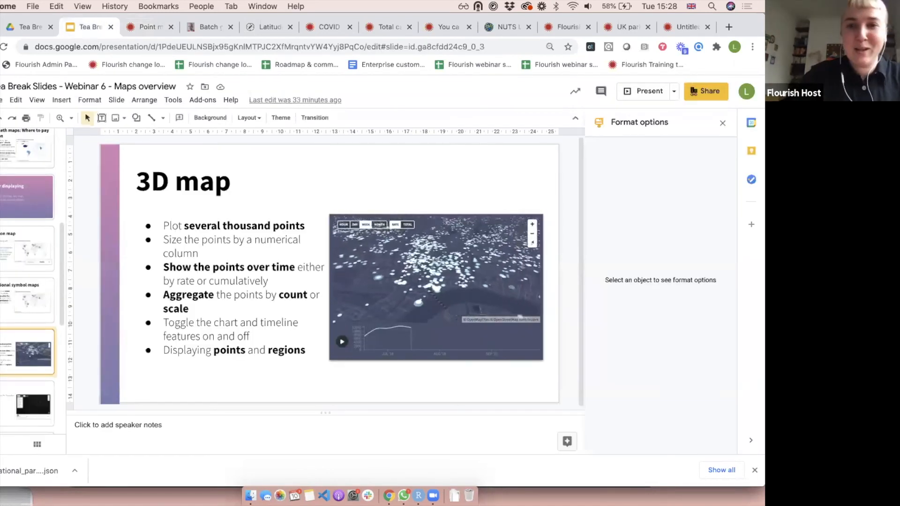
pyautogui.scroll(-3, 7, 342)
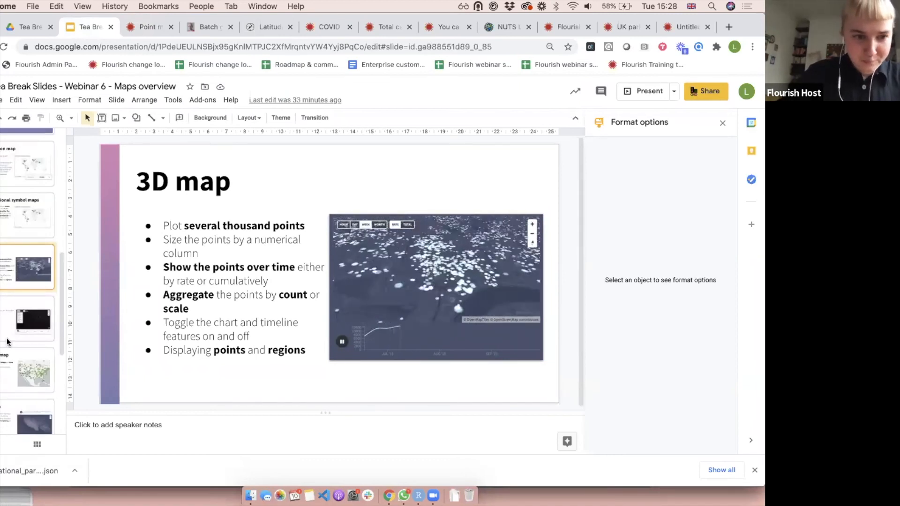
pyautogui.click(7, 339)
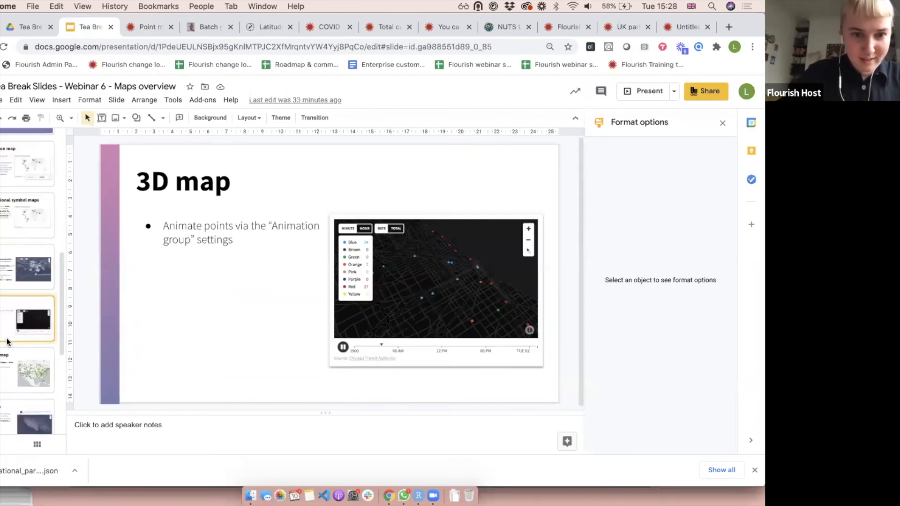
pyautogui.click(386, 263)
pyautogui.click(387, 372)
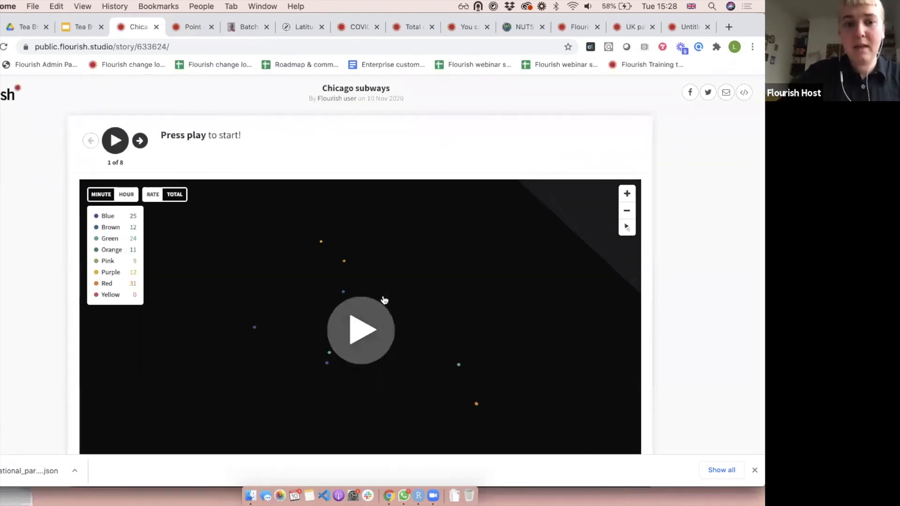
pyautogui.click(364, 322)
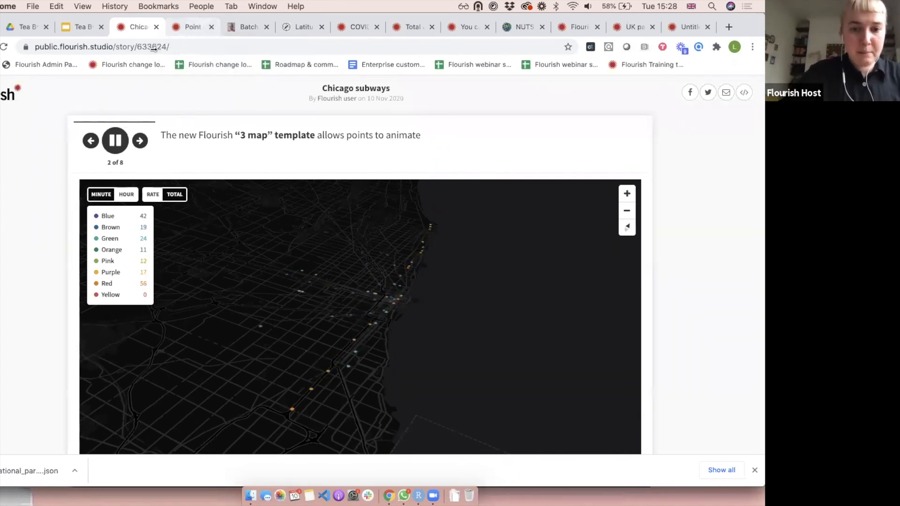
pyautogui.scroll(-1, 154, 49)
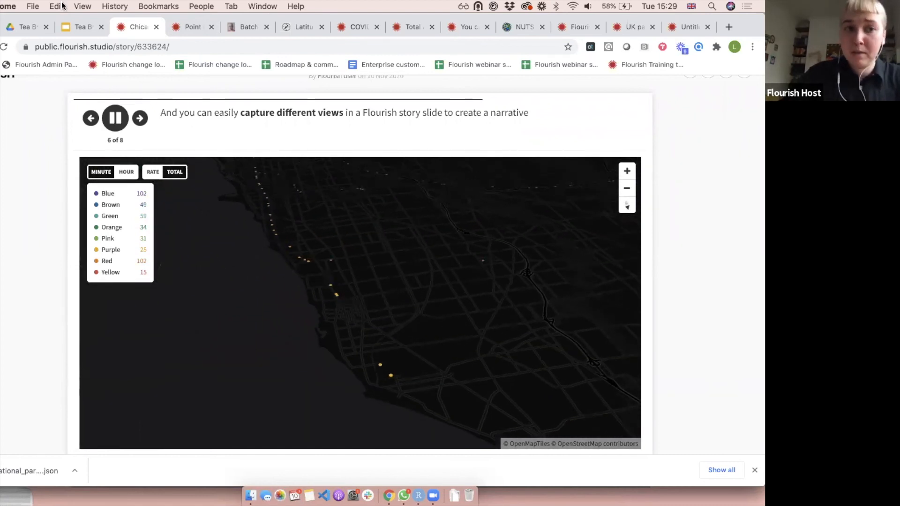
# - Return to the presentation's "Marker map" slide and open its "animated map stories" help article at the embedded map
pyautogui.click(73, 29)
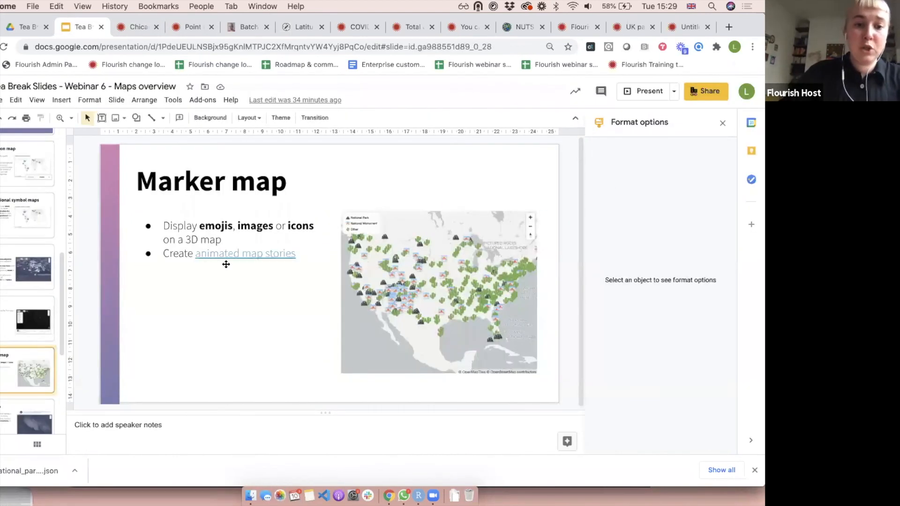
pyautogui.click(224, 253)
pyautogui.click(246, 270)
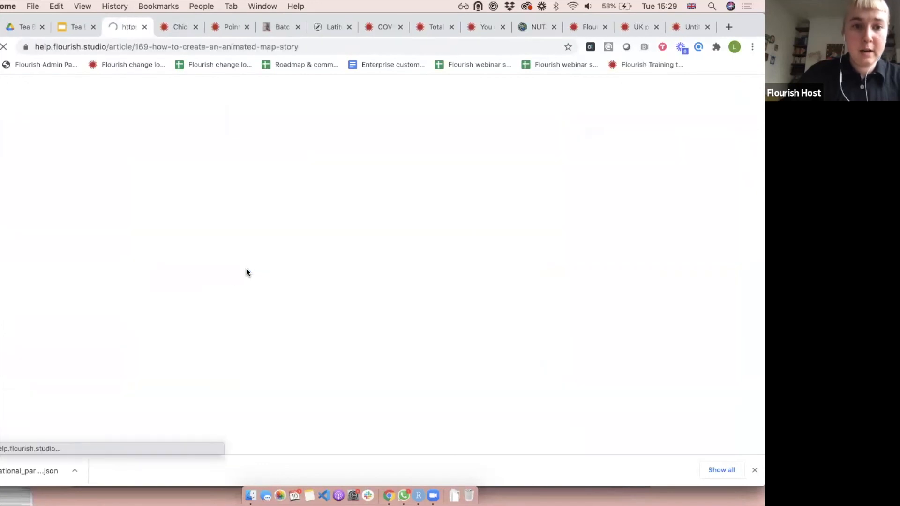
pyautogui.scroll(-3, 34, 235)
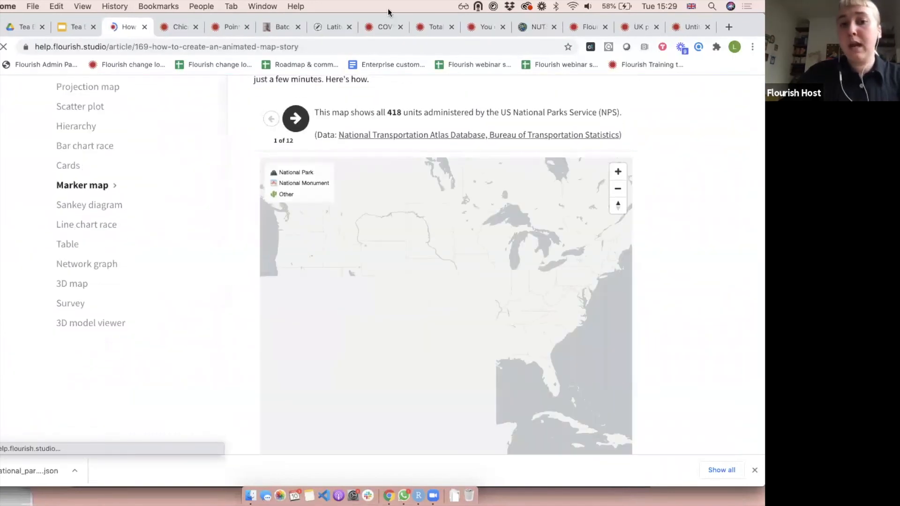
# - Advance the embedded US national parks marker map story to slide 4 of 12
pyautogui.click(296, 119)
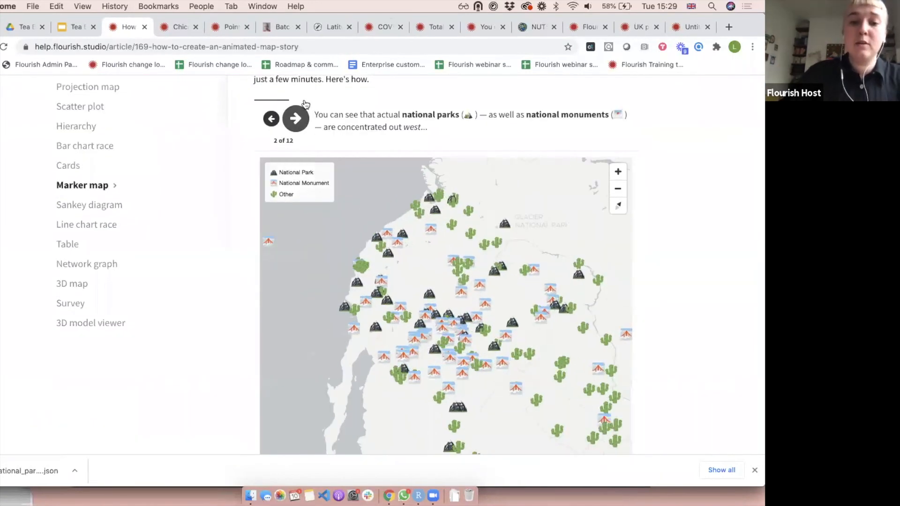
pyautogui.click(295, 118)
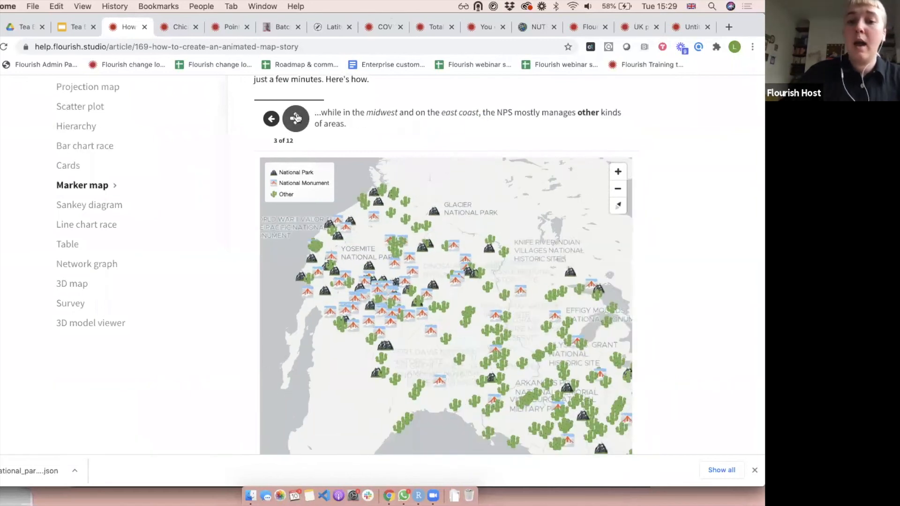
pyautogui.click(295, 118)
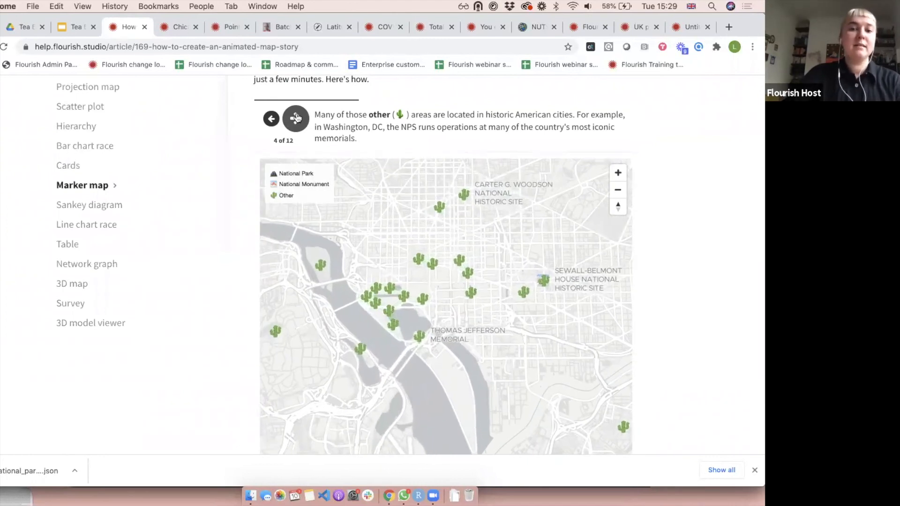
# - Advance the embedded national parks story to slide 5 of 12, and switch to the presentation's "Arc map" slide
pyautogui.click(296, 118)
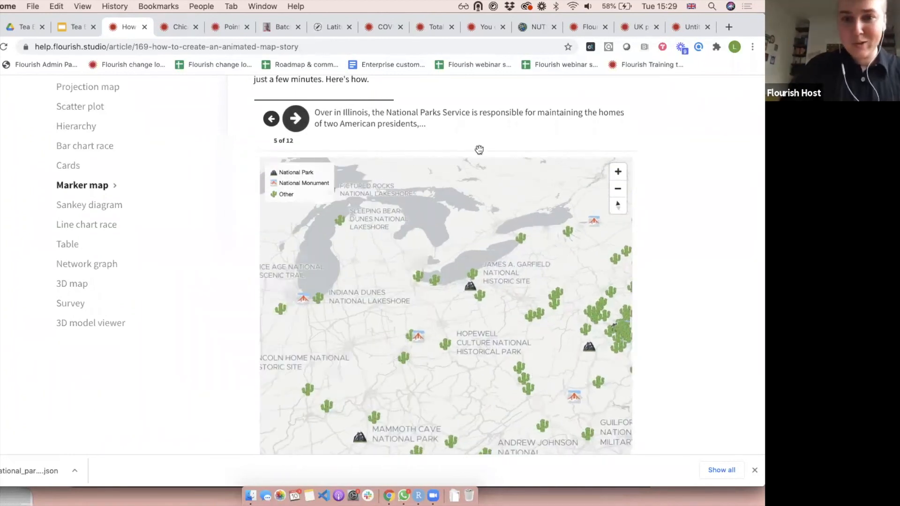
pyautogui.hotkey('ctrl', 'Tab')
pyautogui.hotkey('ctrl', 'Tab')
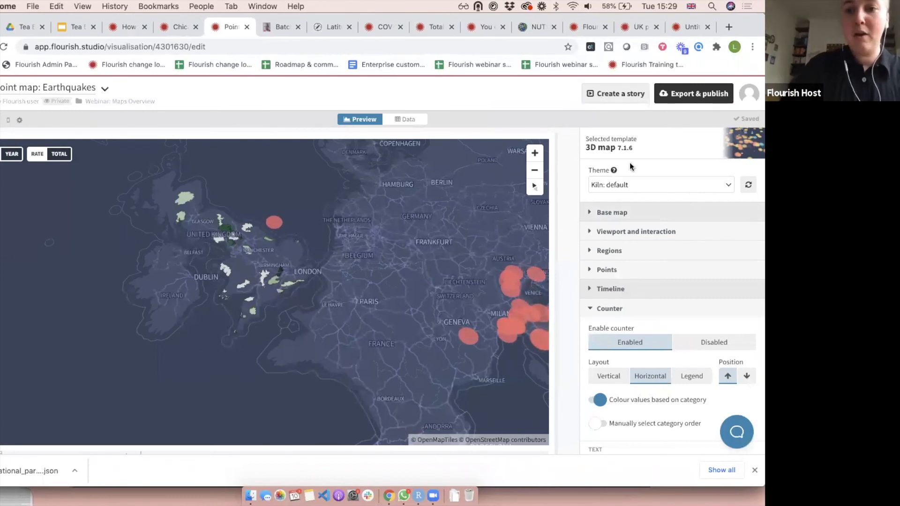
pyautogui.click(59, 27)
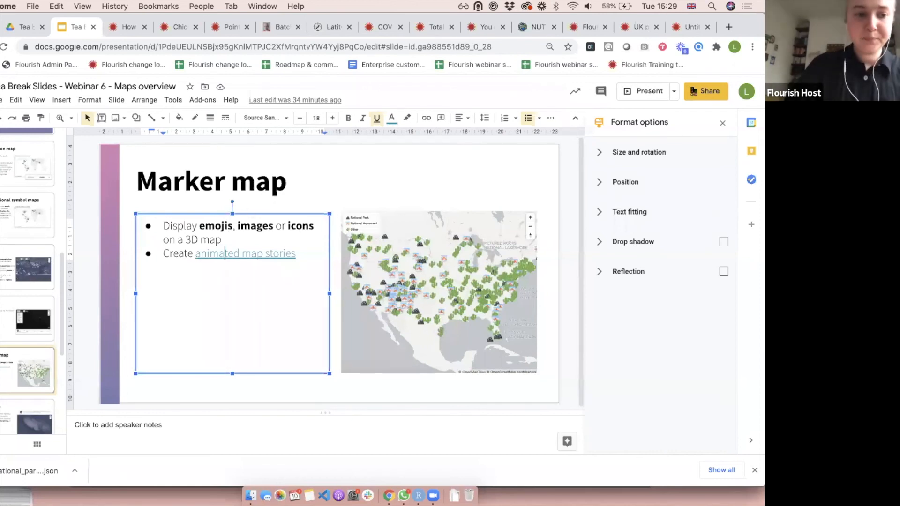
pyautogui.click(2, 411)
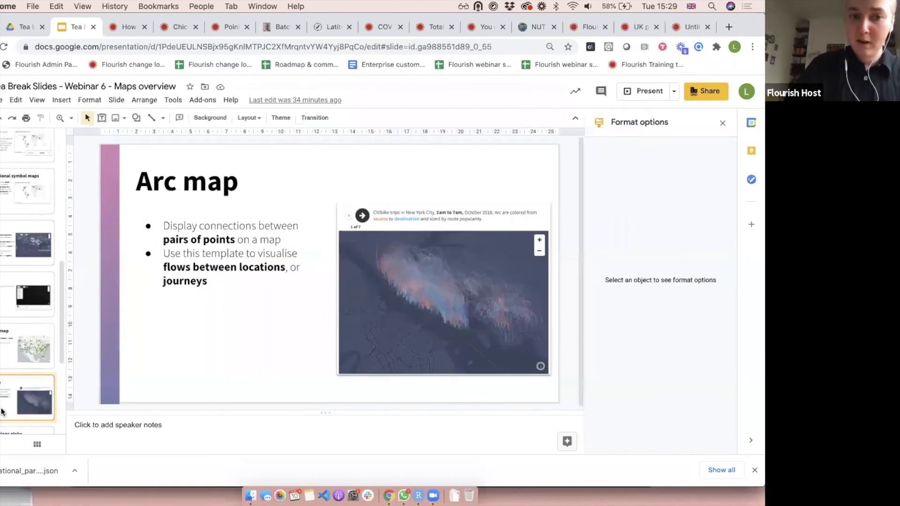
# - Return to the "Point map: Earthquakes" visualisation, create a story from it and add two more slides
pyautogui.click(120, 26)
pyautogui.click(191, 26)
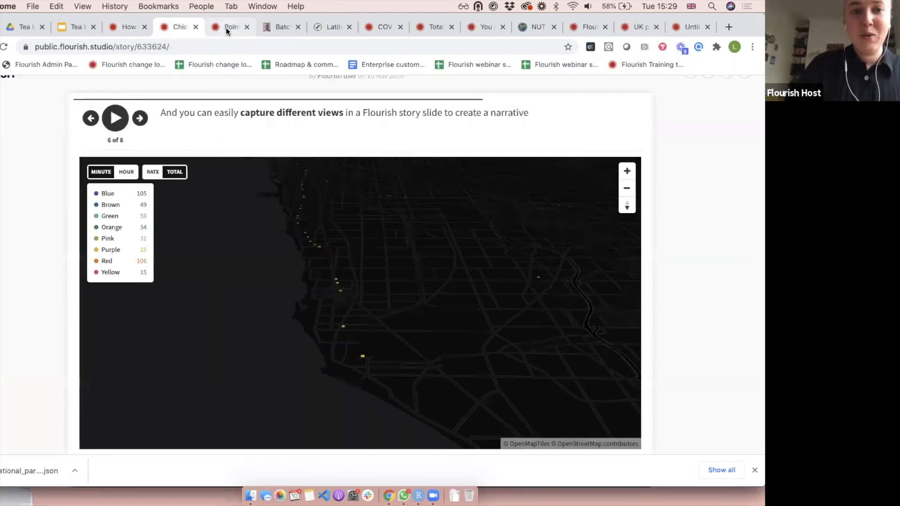
pyautogui.click(227, 27)
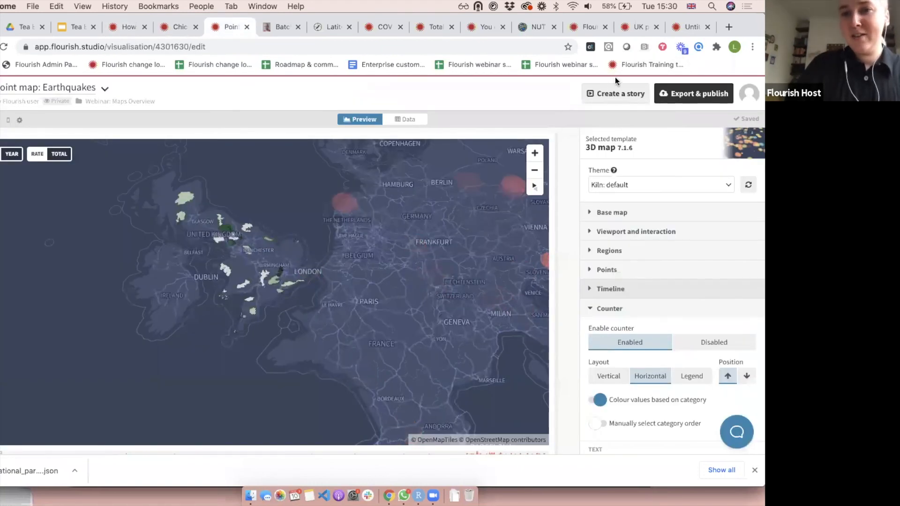
pyautogui.click(617, 93)
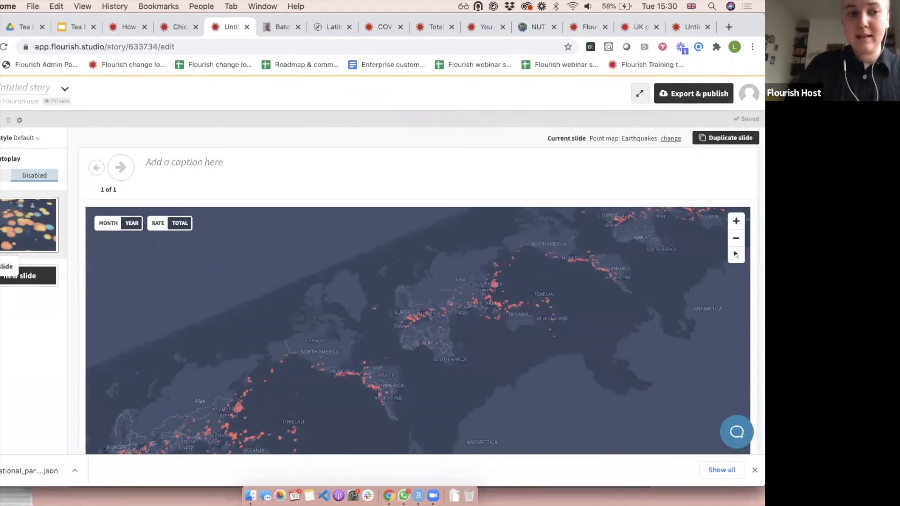
pyautogui.click(28, 276)
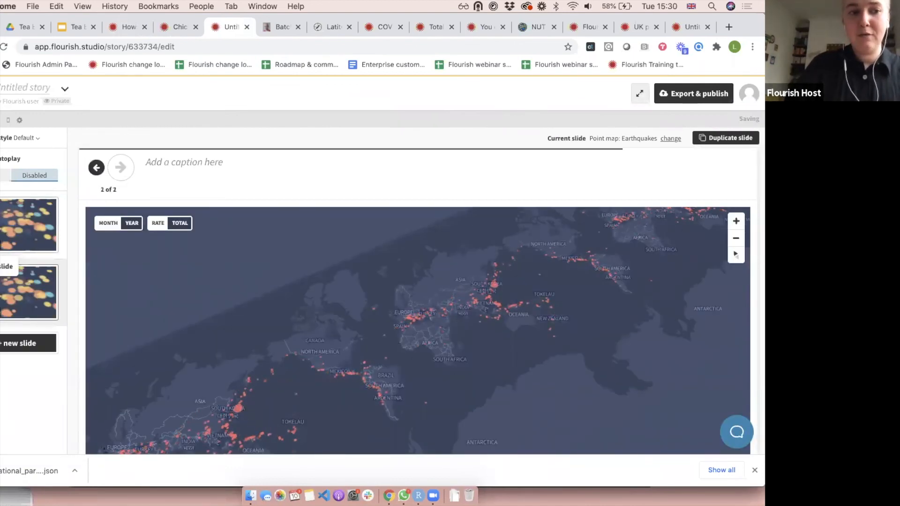
# - Frame the map on the story's first slide around the UK and Ireland
pyautogui.click(36, 225)
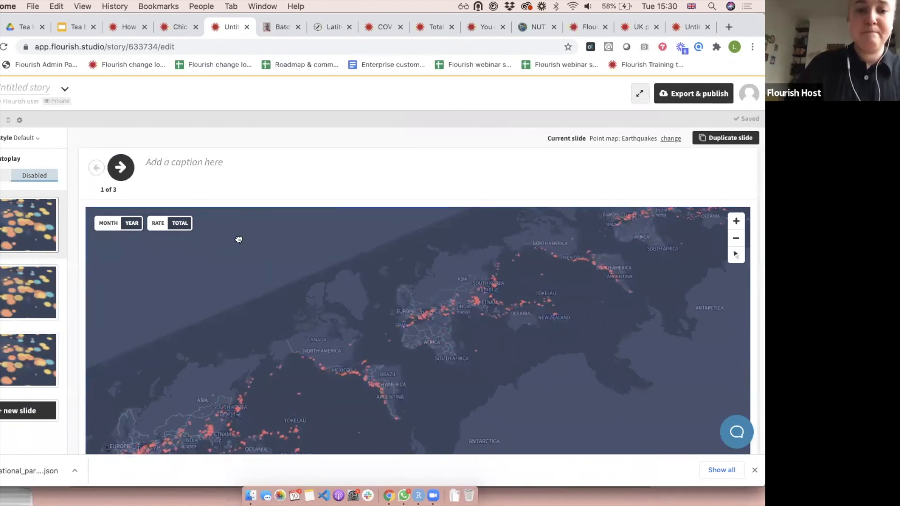
pyautogui.moveTo(340, 326); pyautogui.dragTo(380, 298)
pyautogui.scroll(5, 423, 288)
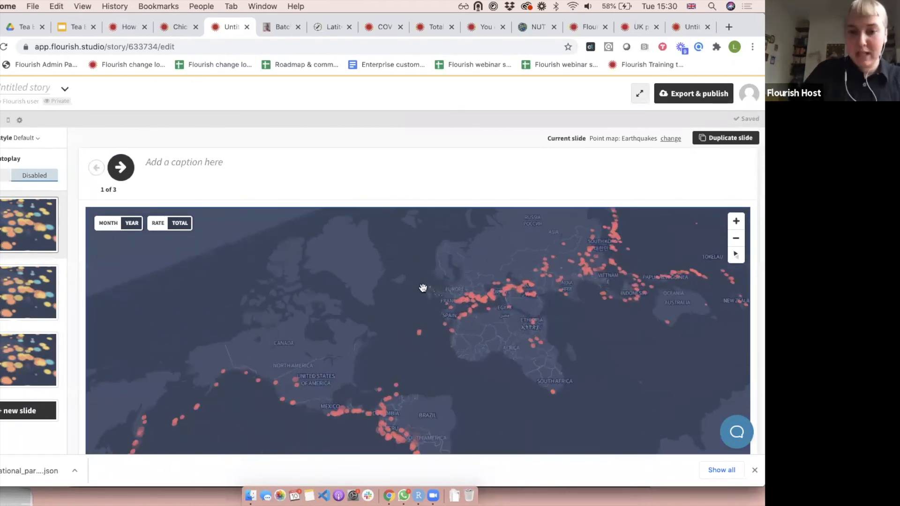
pyautogui.scroll(5, 423, 288)
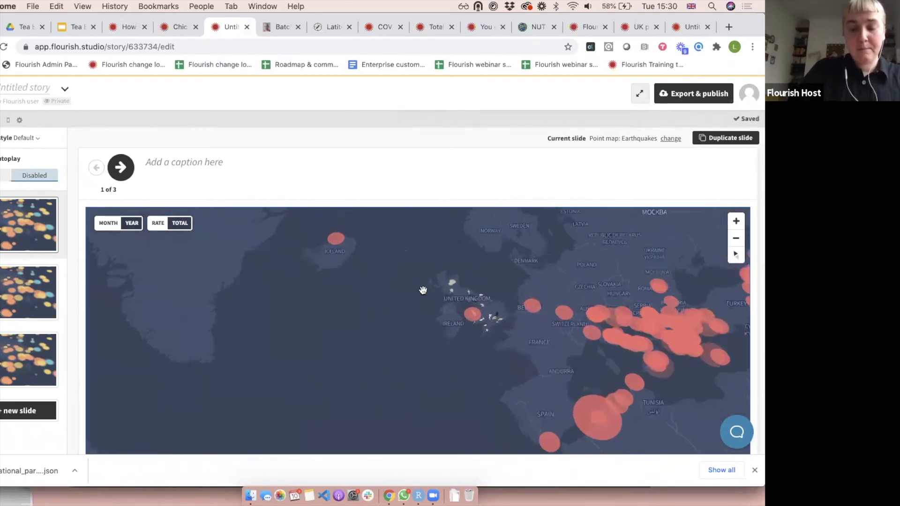
pyautogui.moveTo(393, 308); pyautogui.dragTo(383, 307)
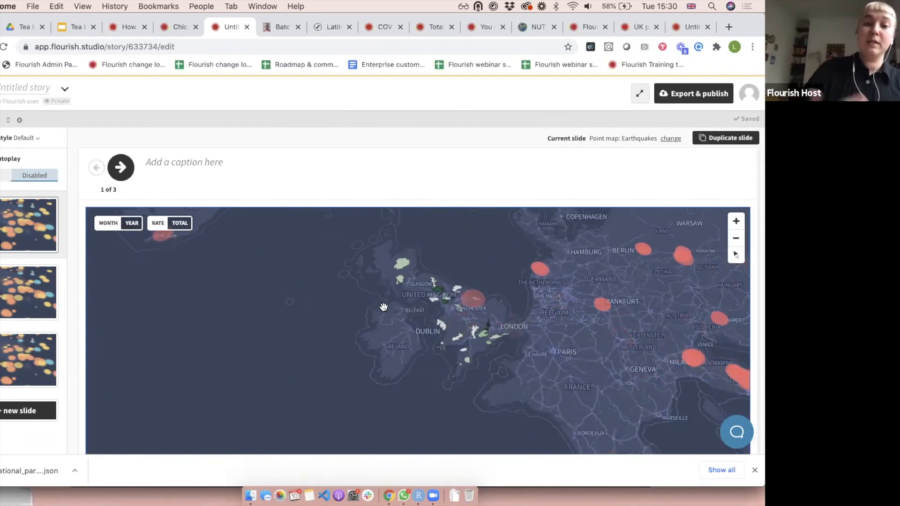
# - Frame the second slide around Africa and the Middle East and the third on Japan, and preview the transitions between all three slides
pyautogui.click(7, 279)
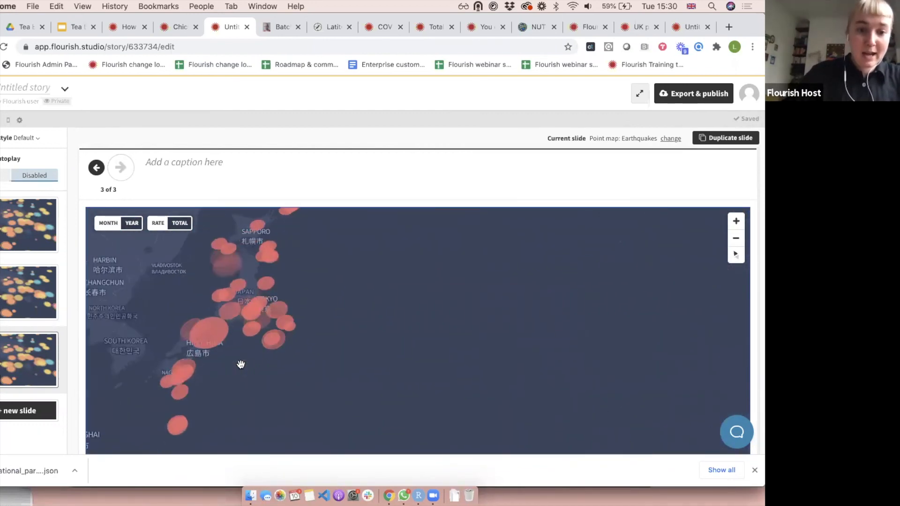
pyautogui.click(31, 217)
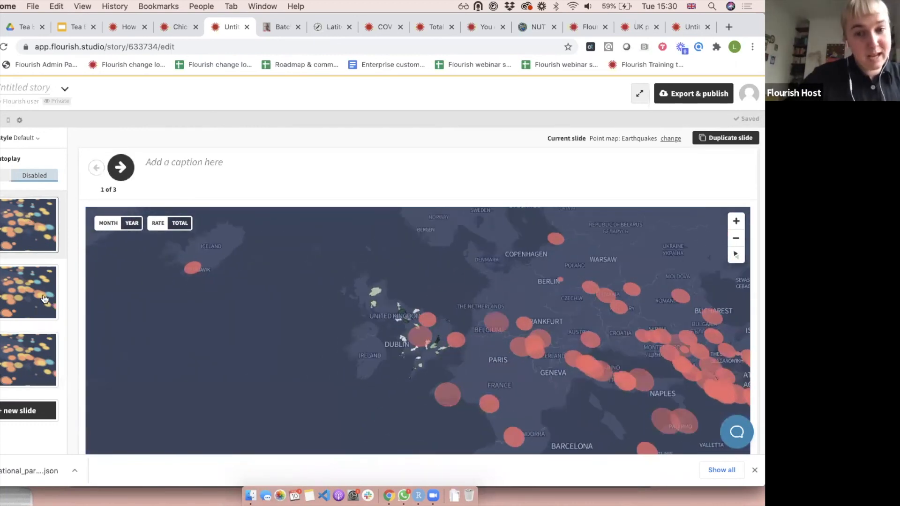
pyautogui.click(44, 299)
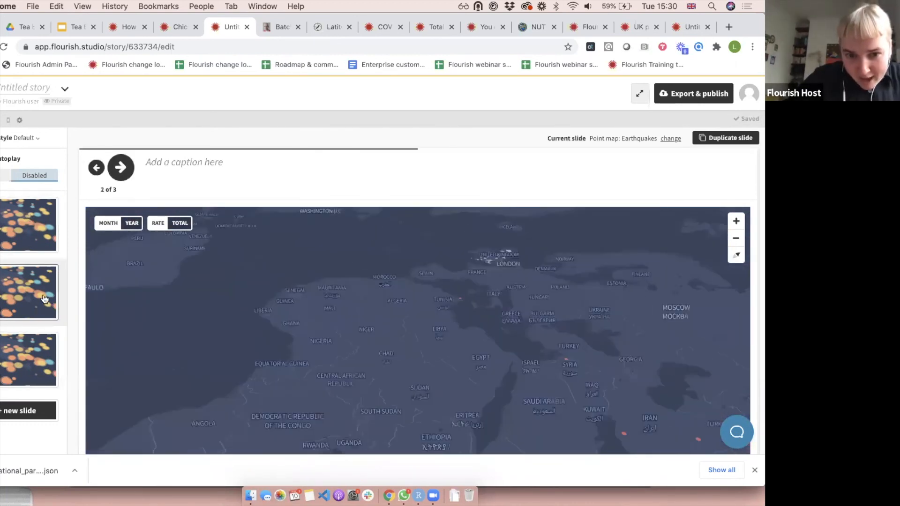
pyautogui.click(37, 342)
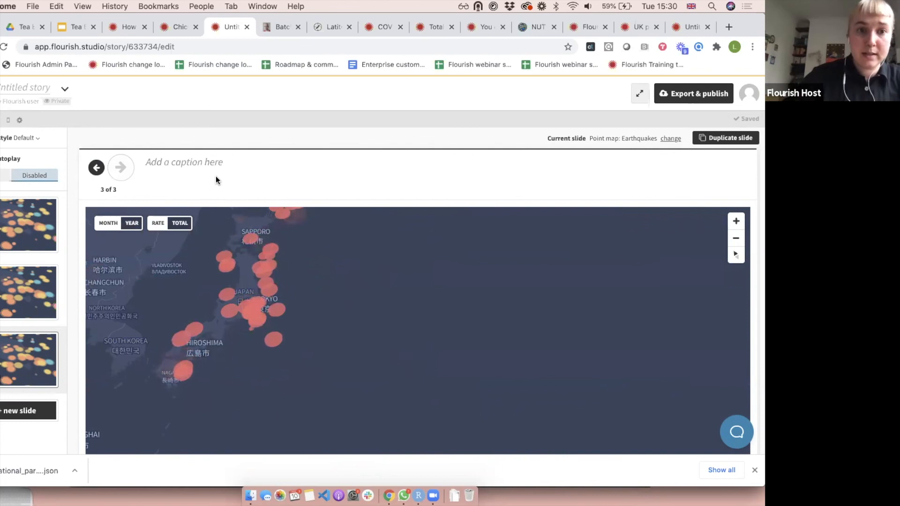
# - Switch back to the presentation's "Marker map" slide and open the national parks story linked from its map image
pyautogui.click(71, 27)
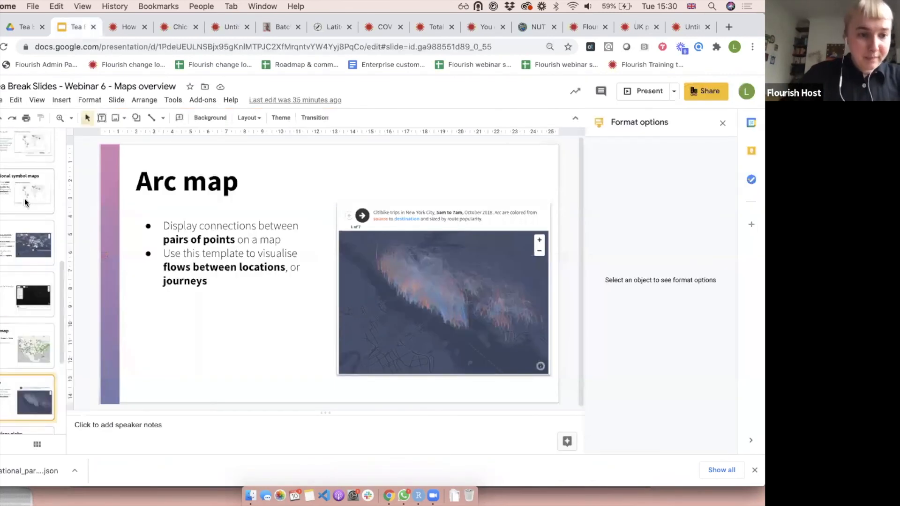
pyautogui.scroll(-5, 32, 318)
pyautogui.scroll(3, 32, 317)
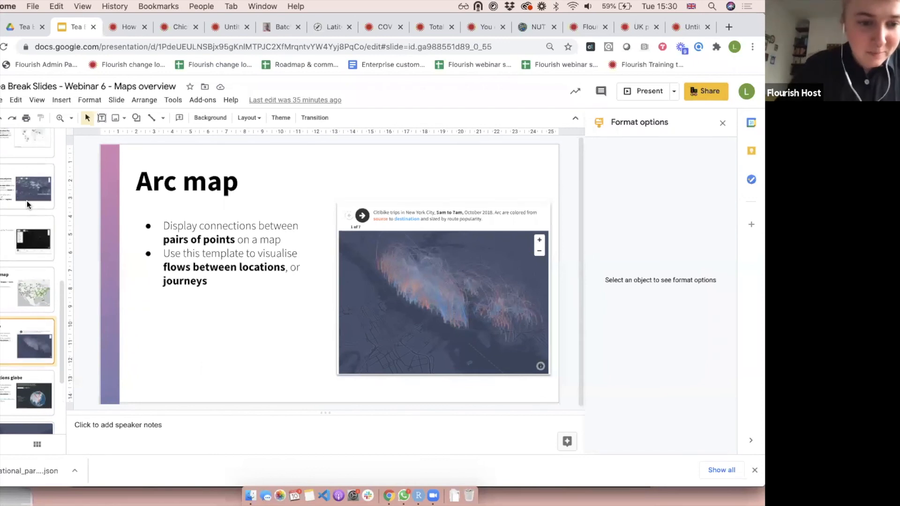
pyautogui.click(39, 228)
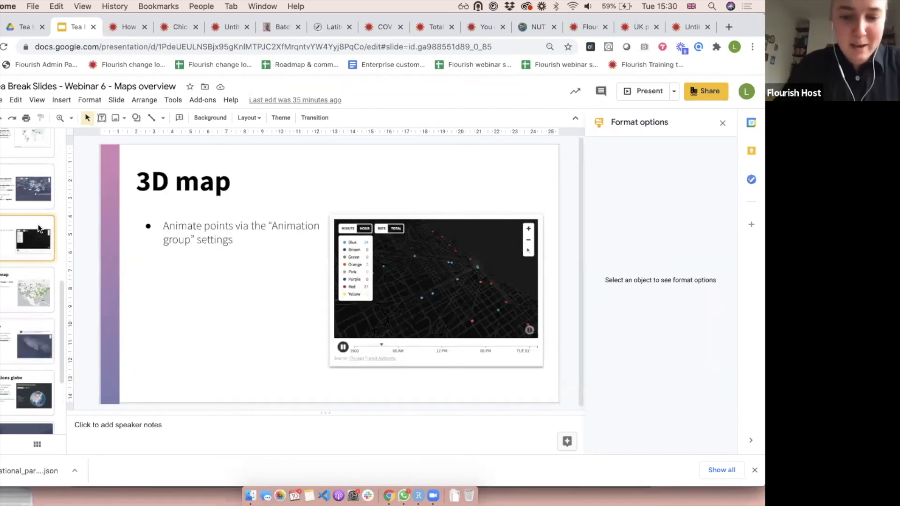
pyautogui.press('Down')
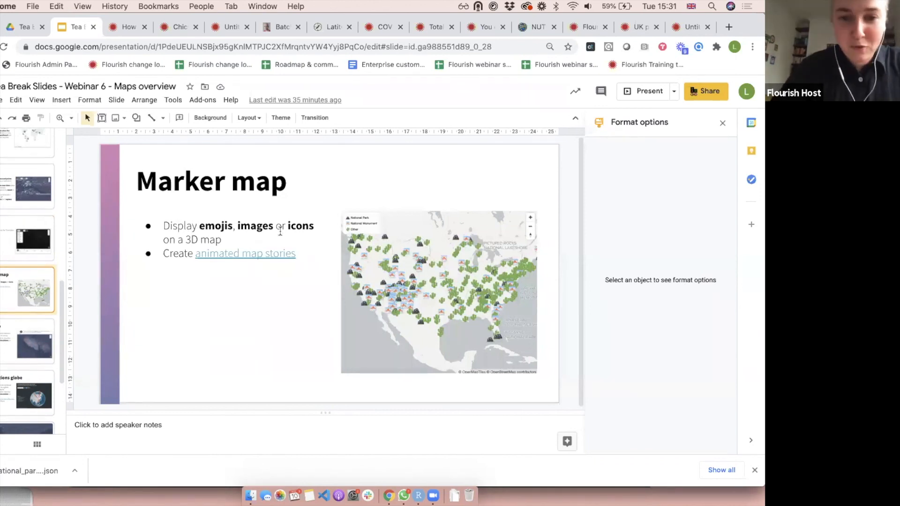
pyautogui.click(391, 251)
pyautogui.click(392, 384)
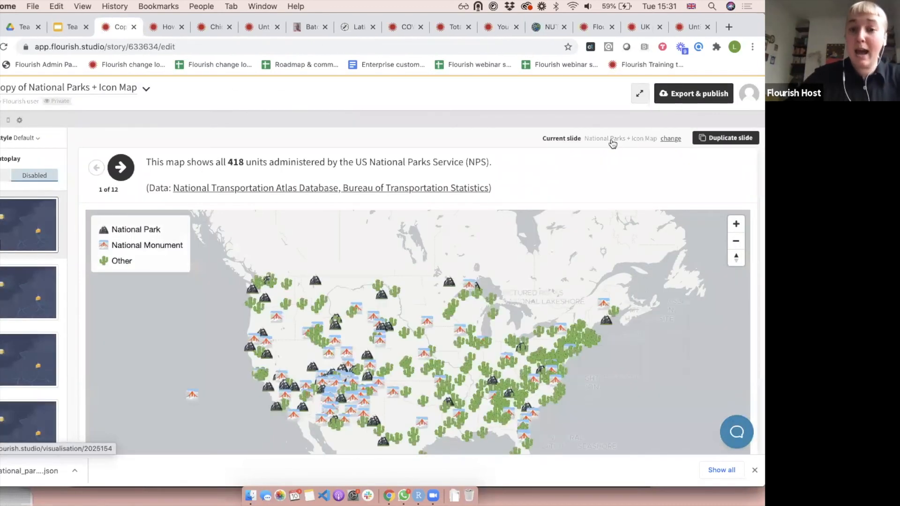
# - Open the story's "National Parks + Icon Map" visualisation and replace the first location's cactus marker in column K with an uploaded image
pyautogui.click(613, 139)
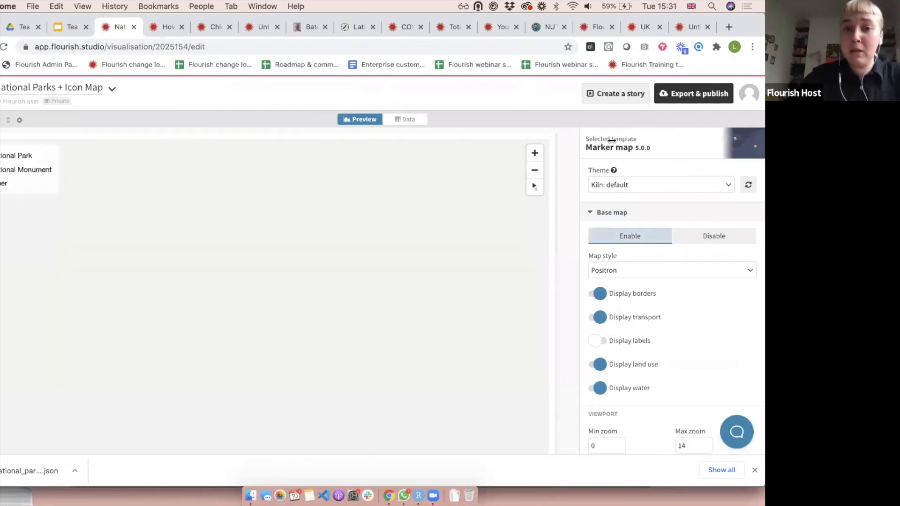
pyautogui.click(404, 119)
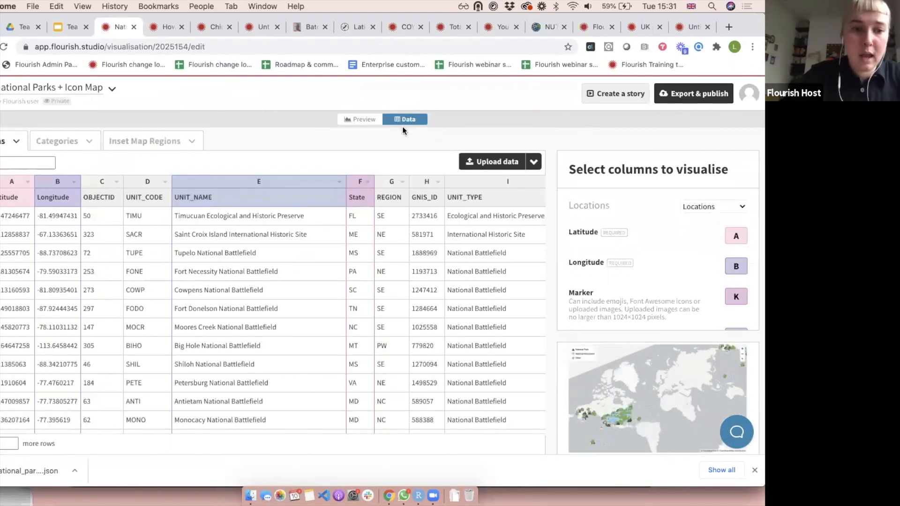
pyautogui.hscroll(6, 383, 243)
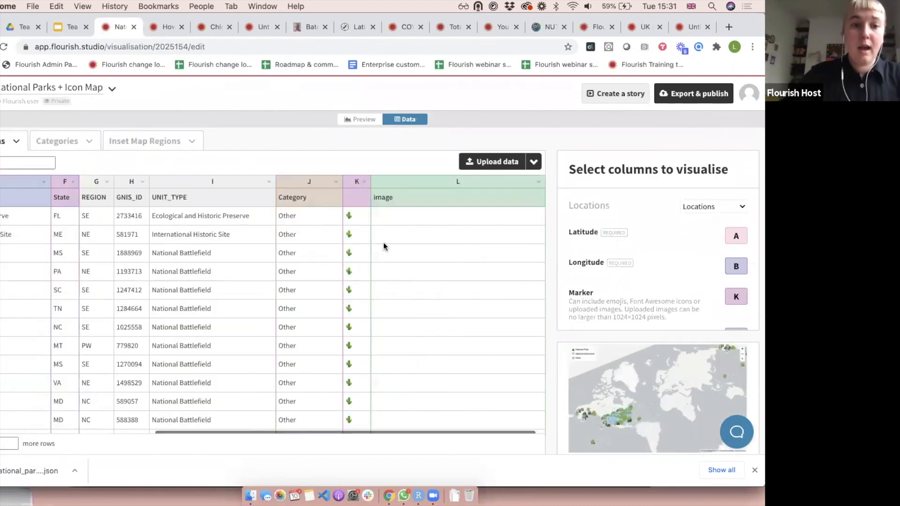
pyautogui.rightClick(351, 215)
pyautogui.click(397, 372)
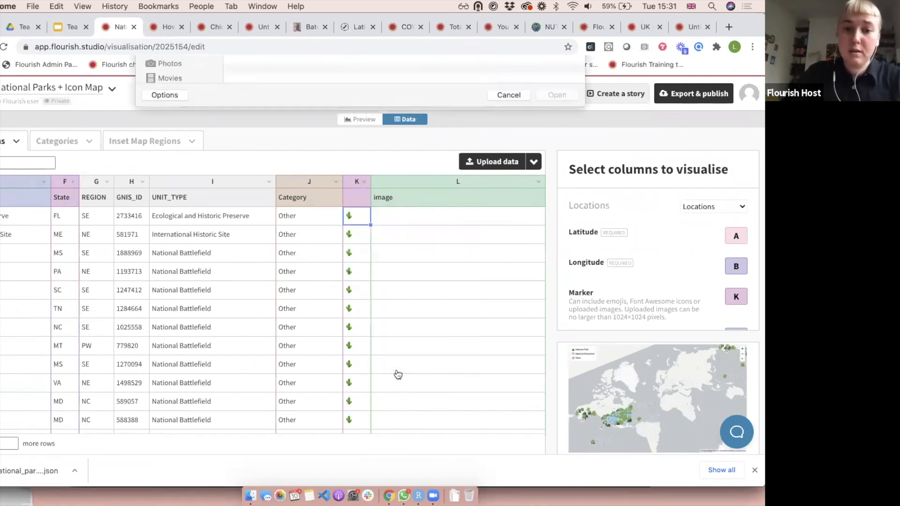
pyautogui.doubleClick(258, 99)
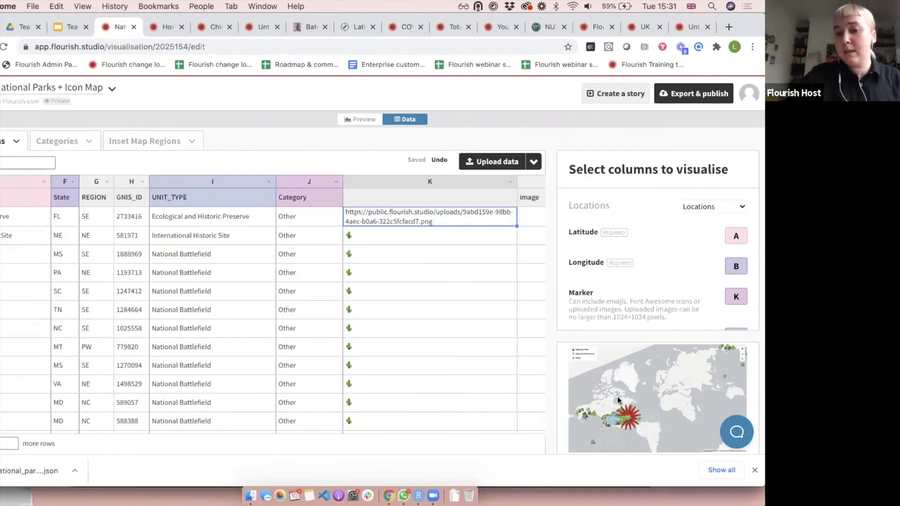
# - Preview the marker map and examine the uploaded image marker around northern Florida
pyautogui.click(359, 120)
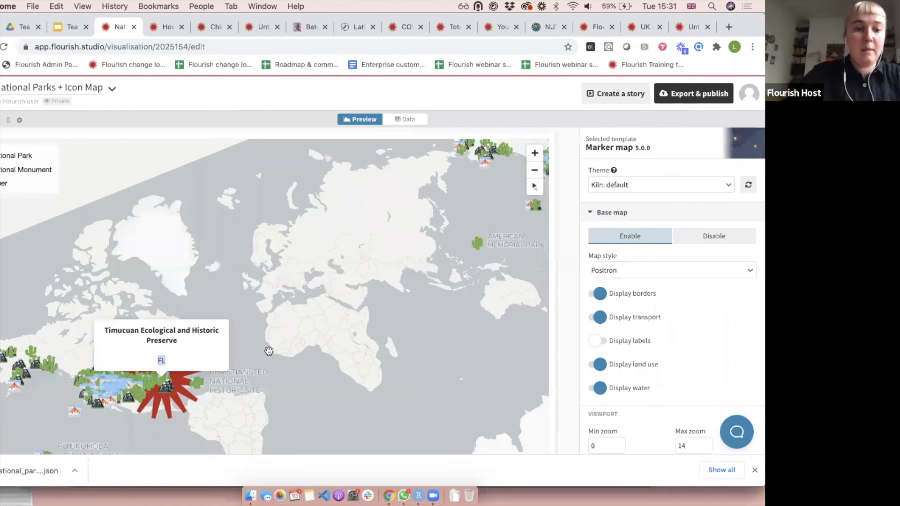
pyautogui.scroll(1, 187, 348)
pyautogui.scroll(-5, 188, 348)
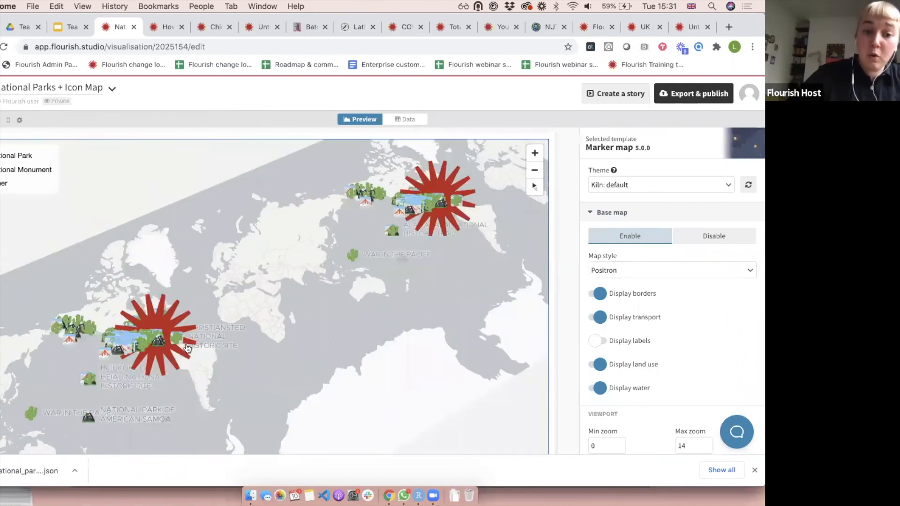
pyautogui.scroll(4, 187, 349)
pyautogui.moveTo(188, 348); pyautogui.dragTo(487, 287)
pyautogui.scroll(10, 290, 344)
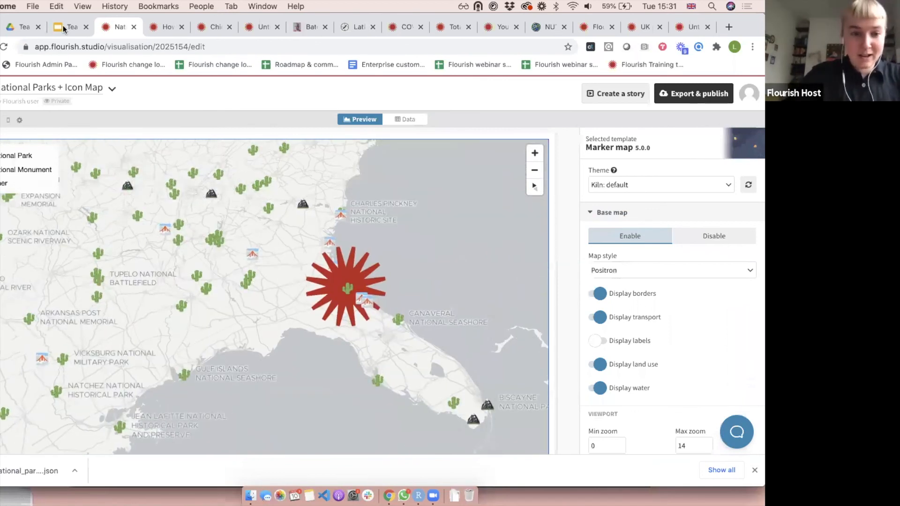
# - Return to the presentation's "Arc map" slide and open the Arc map visualisation linked from its image
pyautogui.hotkey('ctrl', 'shift', 'Tab')
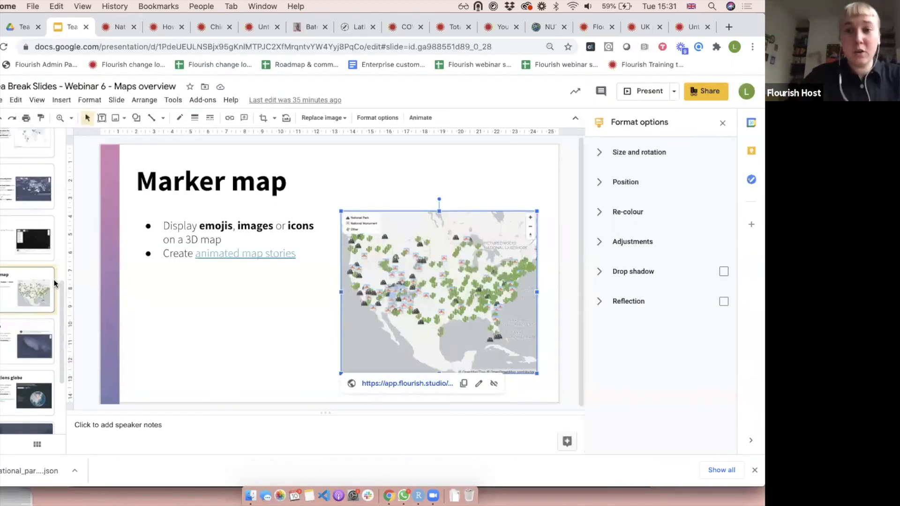
pyautogui.click(4, 358)
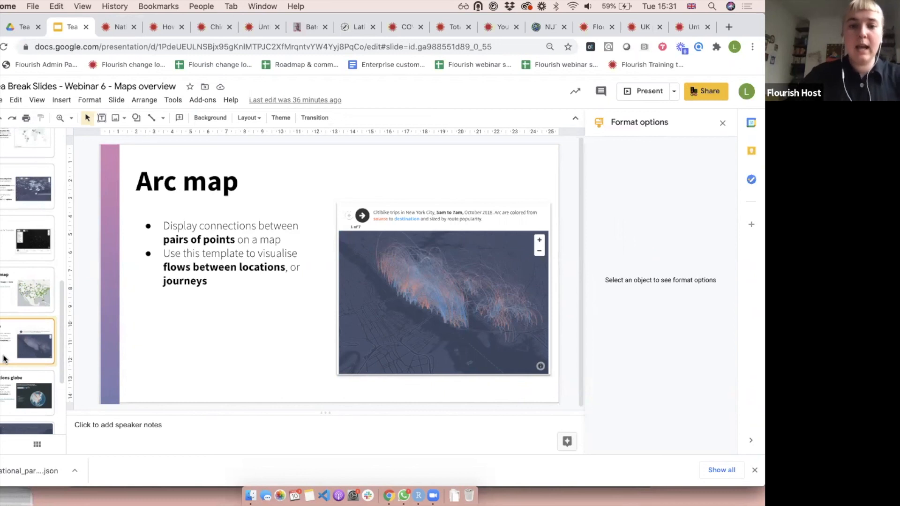
pyautogui.click(438, 261)
pyautogui.click(404, 384)
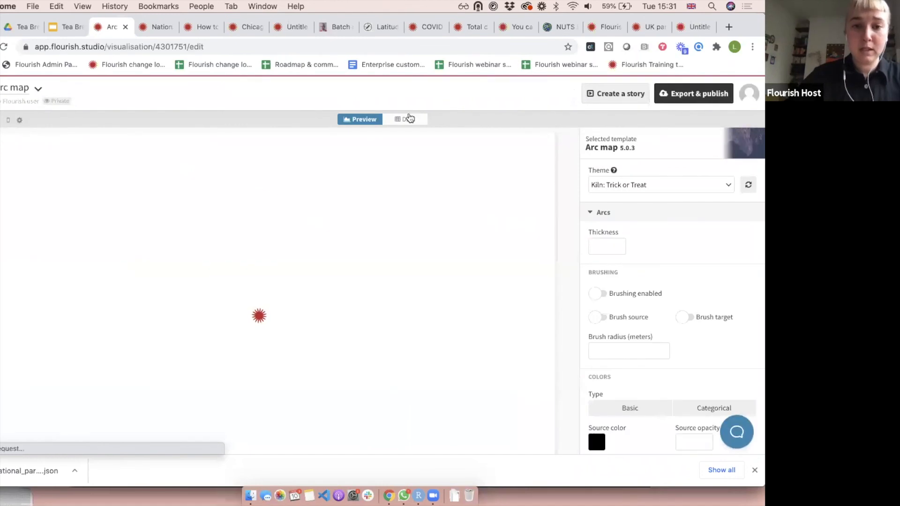
# - Examine the Arc map's data: the source and target ID columns, and the latitude and longitude columns in the Locations sheet
pyautogui.click(407, 118)
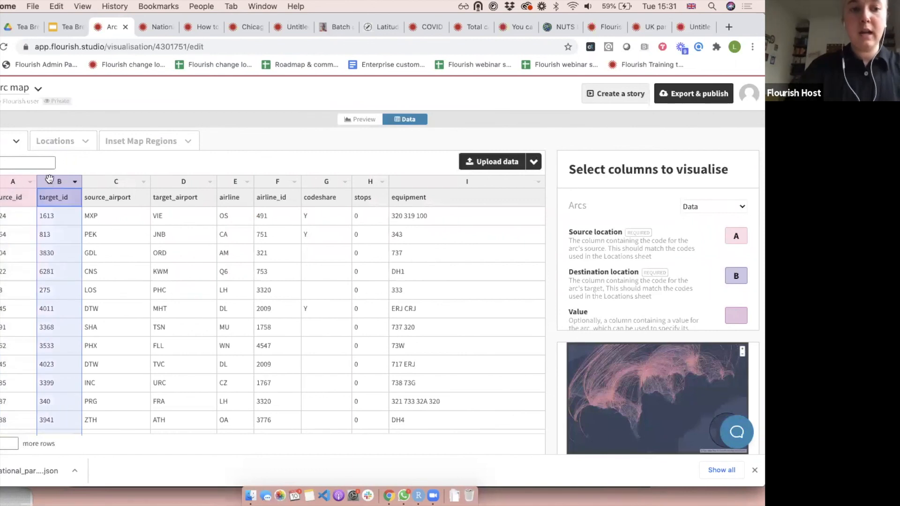
pyautogui.click(53, 144)
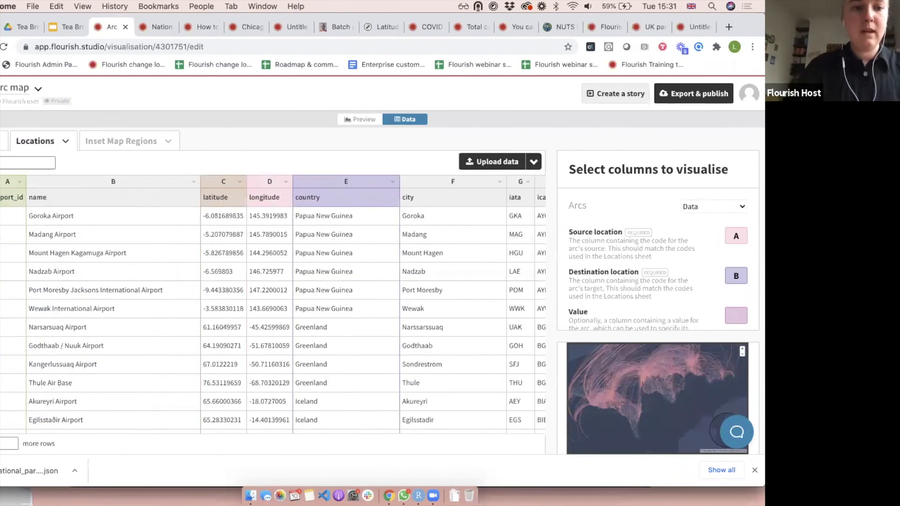
pyautogui.click(242, 203)
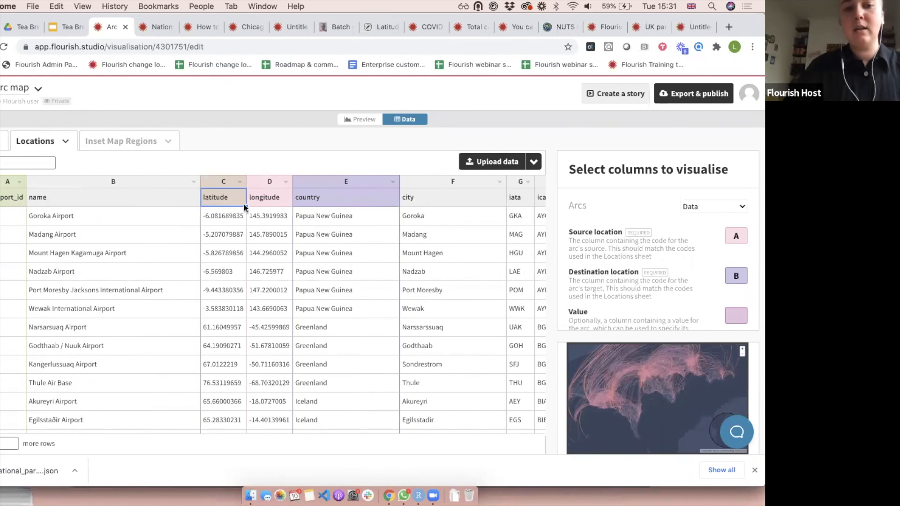
# - Examine the longitude and airport ID columns in the Arc map's Locations sheet
pyautogui.click(261, 192)
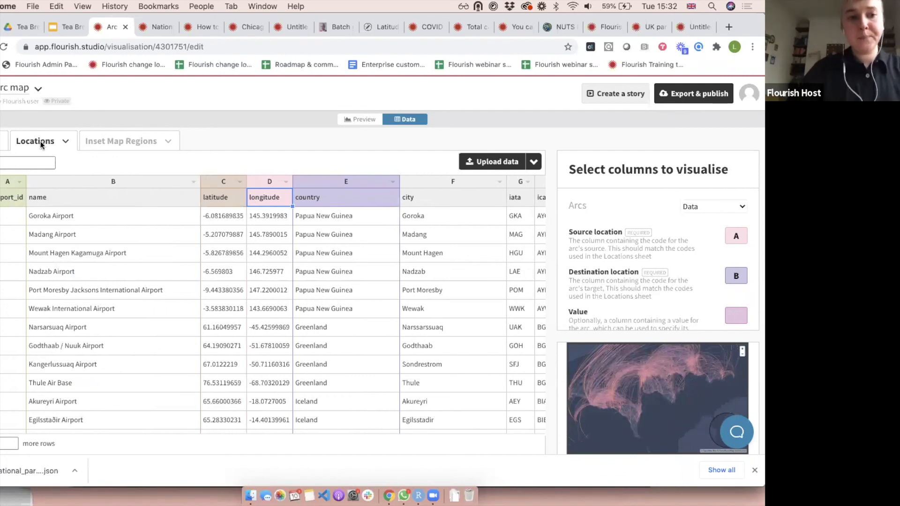
pyautogui.click(9, 182)
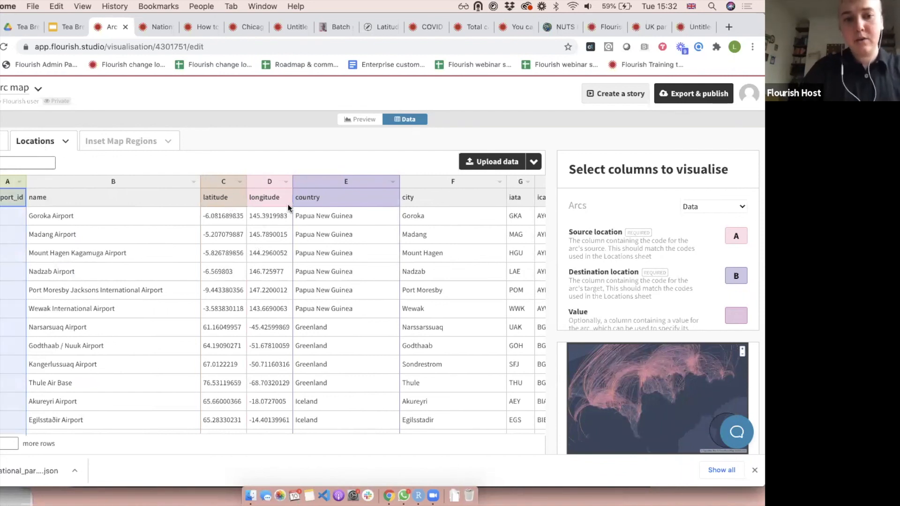
# - Return to the presentation, go to the "Connections globe" slide and open the visualisation linked from its image
pyautogui.click(69, 31)
pyautogui.scroll(-1, 39, 384)
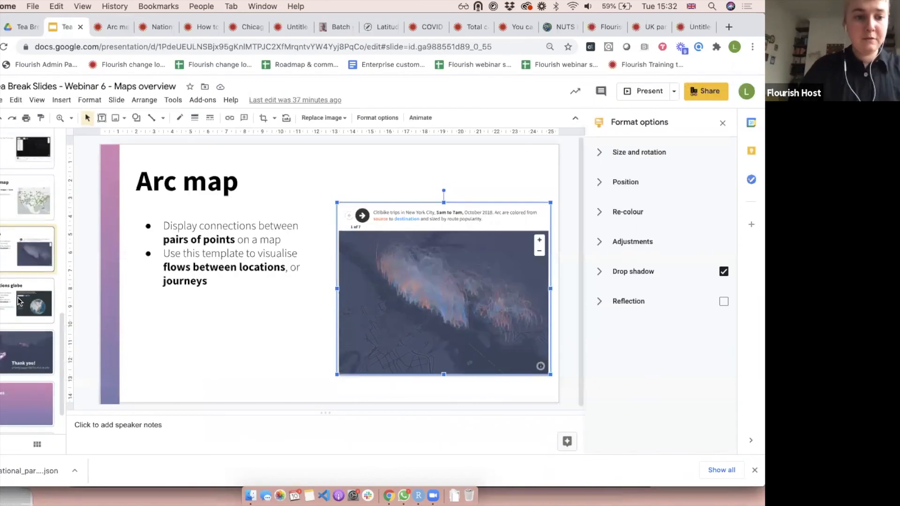
pyautogui.click(18, 300)
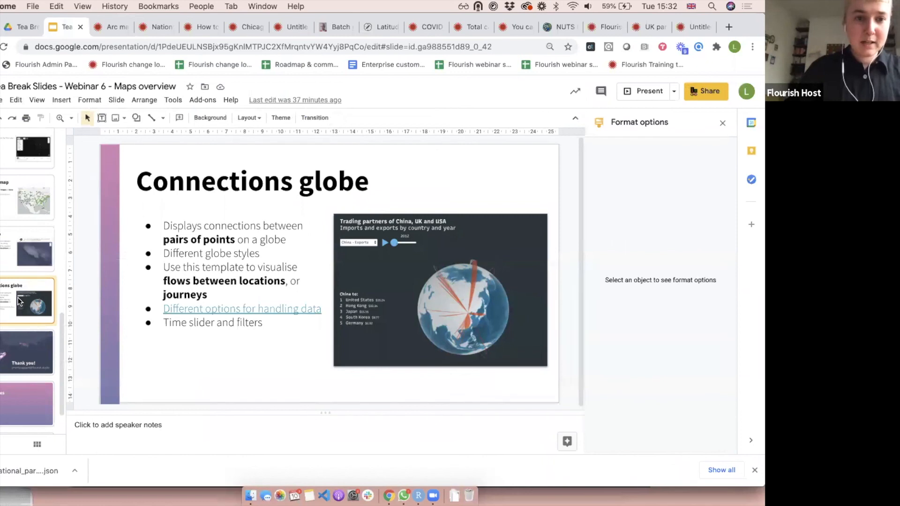
pyautogui.click(420, 349)
pyautogui.click(377, 374)
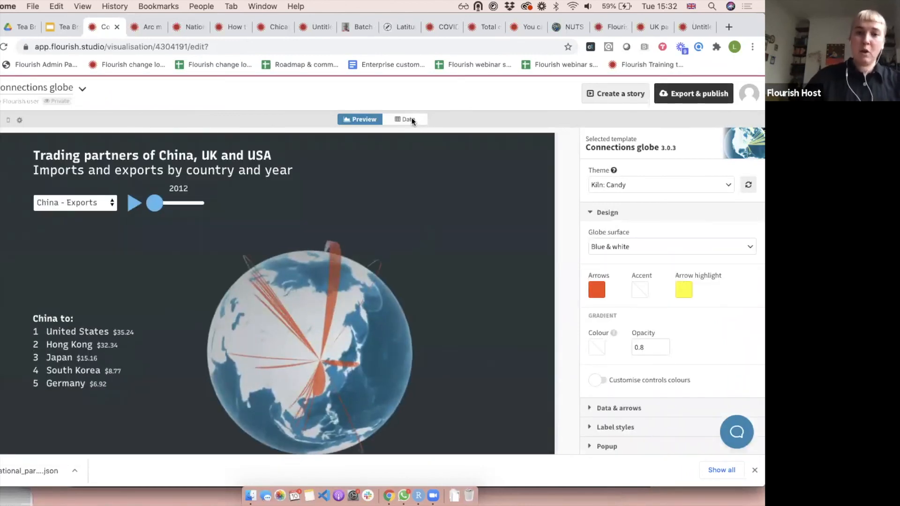
# - Examine the globe's data: the source and destination columns, and the three-letter country code, capital latitude and capital longitude columns in Locations
pyautogui.click(408, 120)
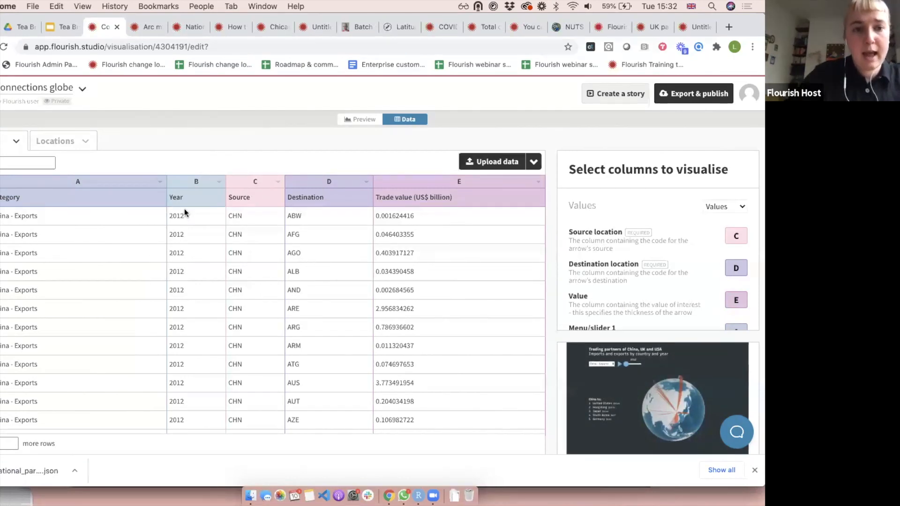
pyautogui.click(267, 181)
pyautogui.click(318, 182)
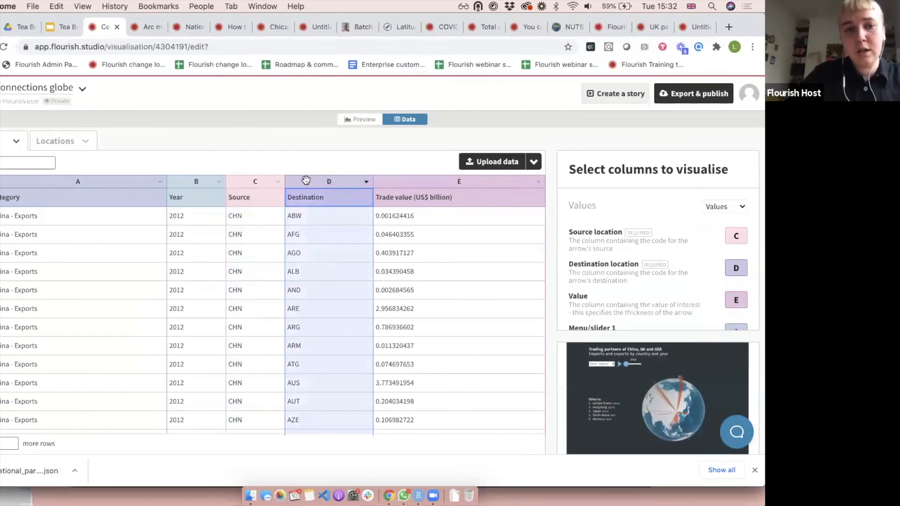
pyautogui.click(58, 144)
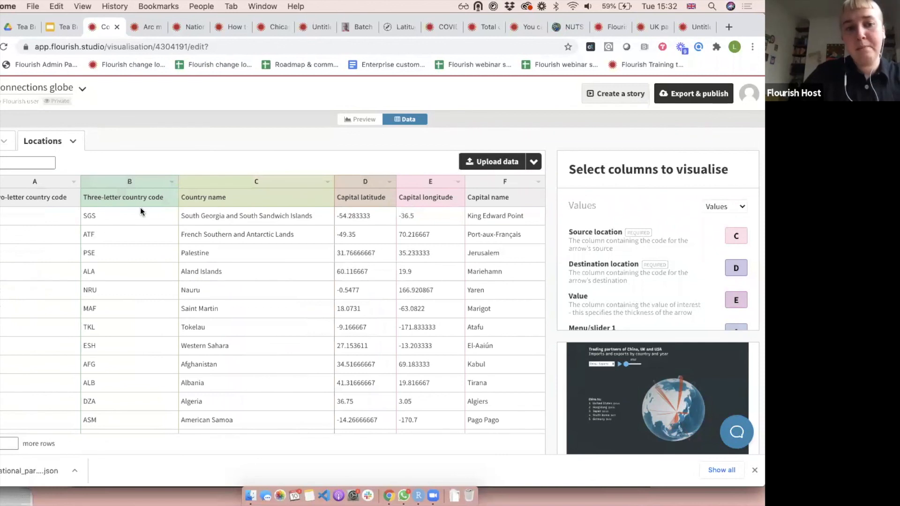
pyautogui.click(136, 185)
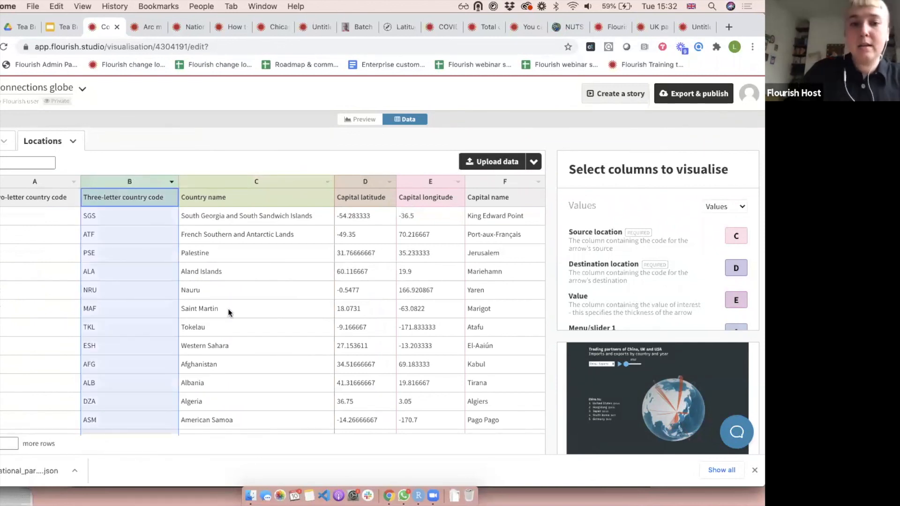
pyautogui.click(363, 186)
pyautogui.click(418, 189)
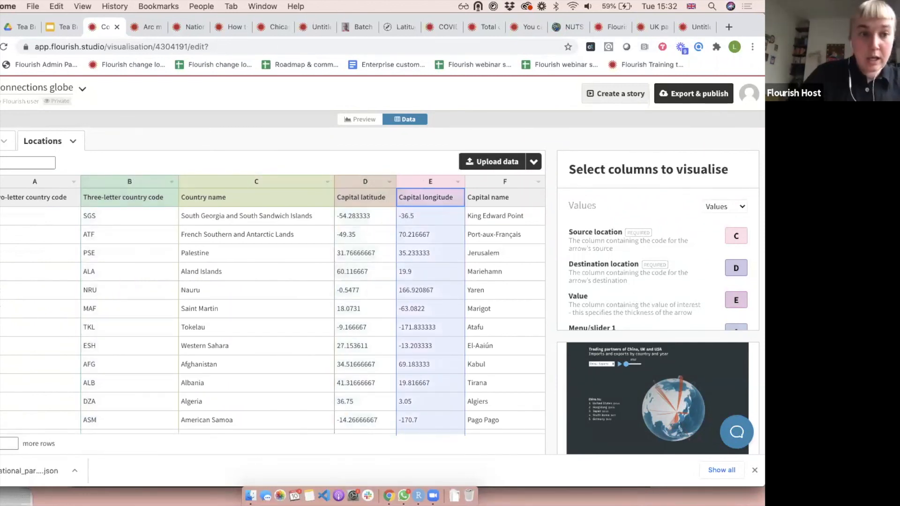
pyautogui.click(3, 141)
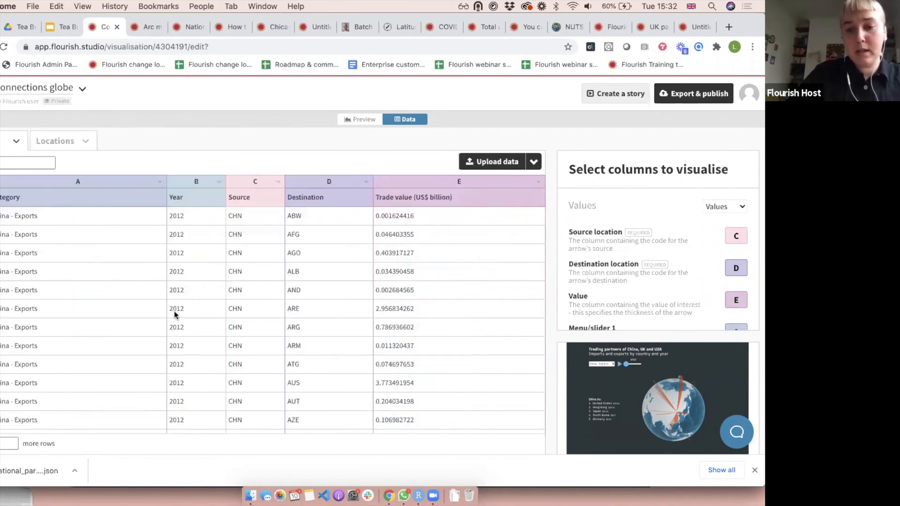
# - Compare the trade category choices in the globe preview with the Menu/slider 1 and 2 column bindings in the data
pyautogui.click(370, 120)
pyautogui.click(80, 202)
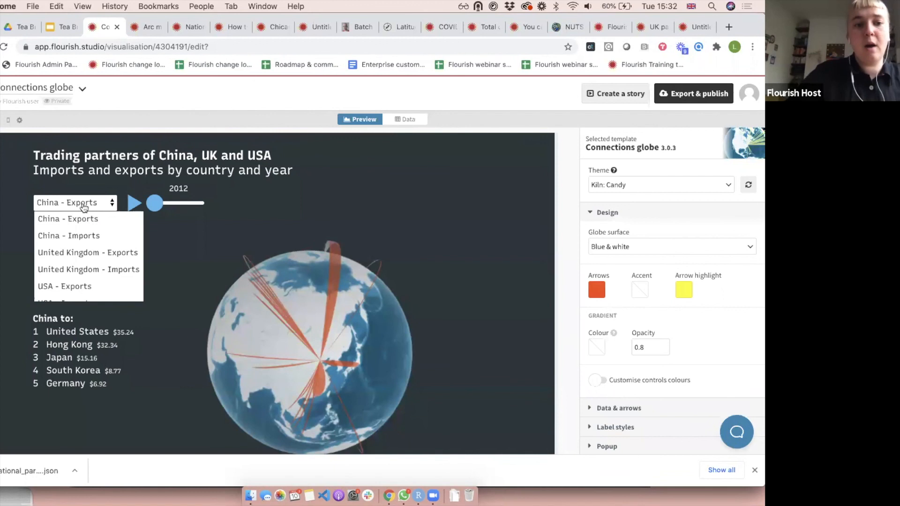
pyautogui.click(403, 123)
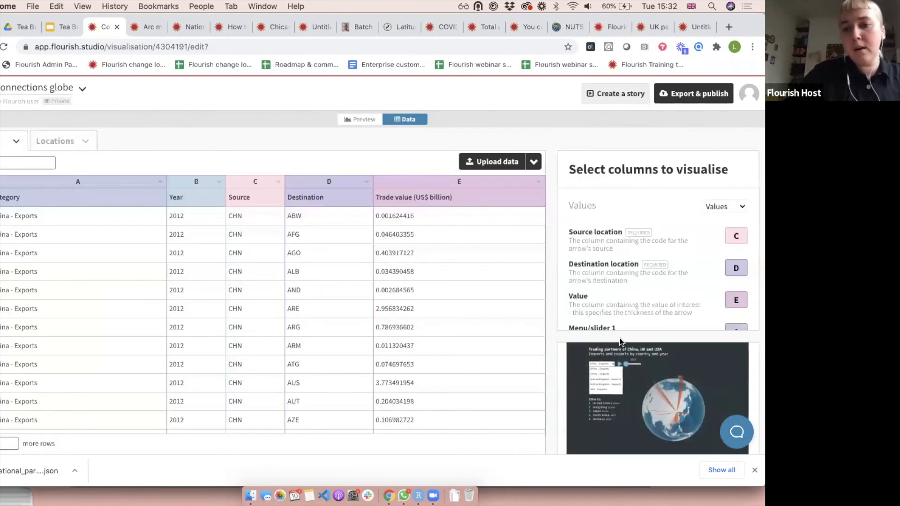
pyautogui.scroll(-2, 613, 271)
pyautogui.scroll(-1, 613, 271)
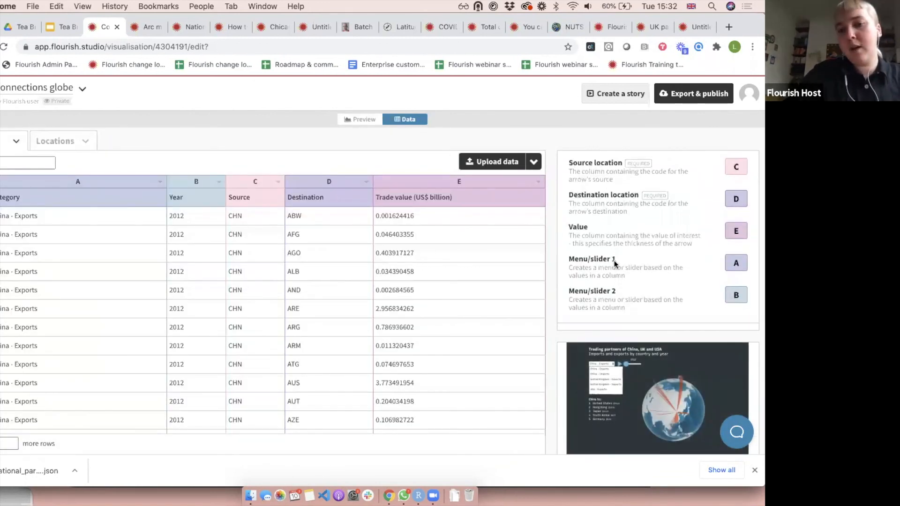
# - Play the year timeline in the globe preview and pause it at 2014
pyautogui.click(365, 121)
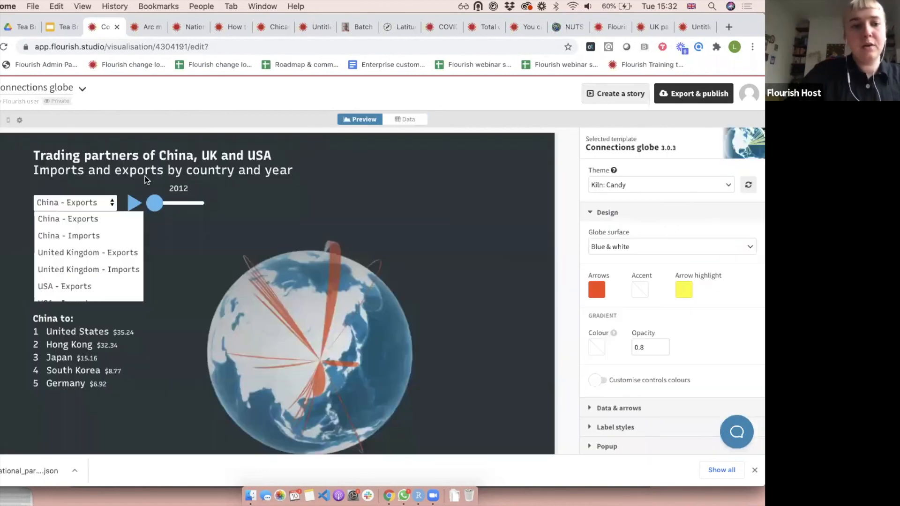
pyautogui.click(131, 209)
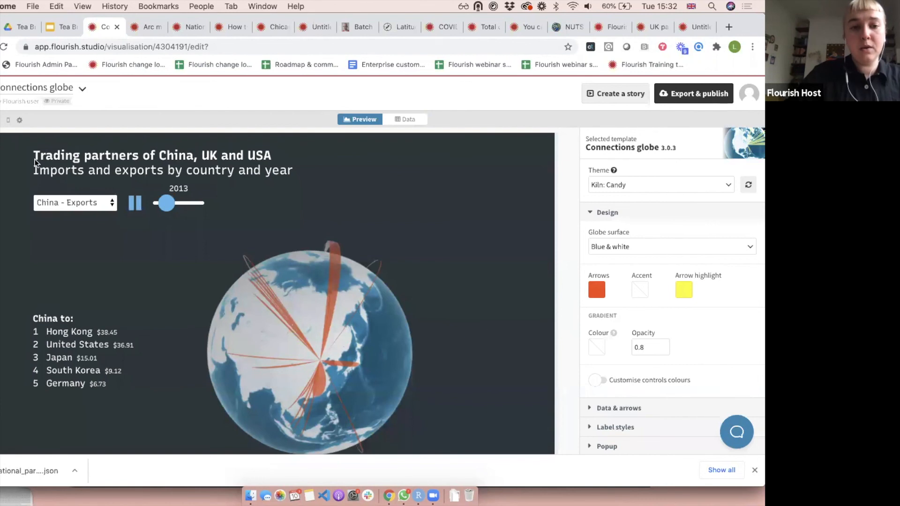
pyautogui.click(133, 202)
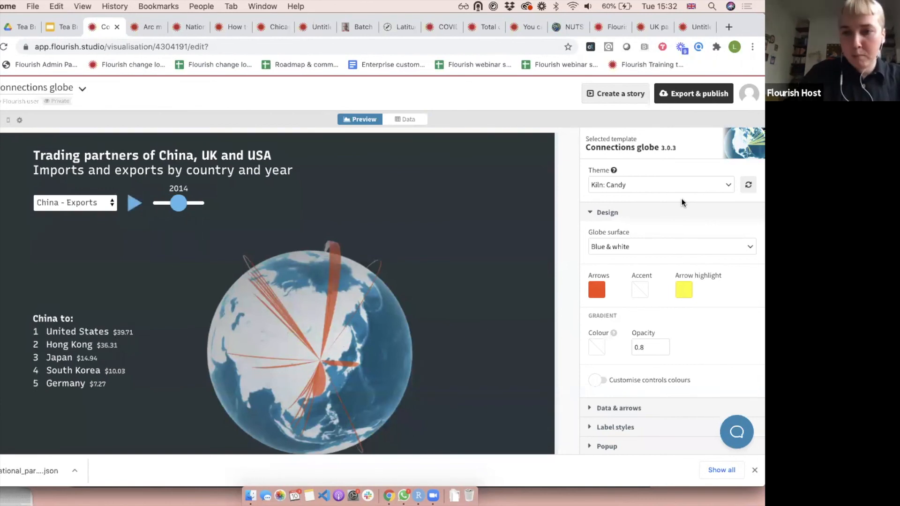
# - Examine the Data & arrows options for handling multiple rows with the same locations, keeping the current choice
pyautogui.click(656, 211)
pyautogui.click(655, 231)
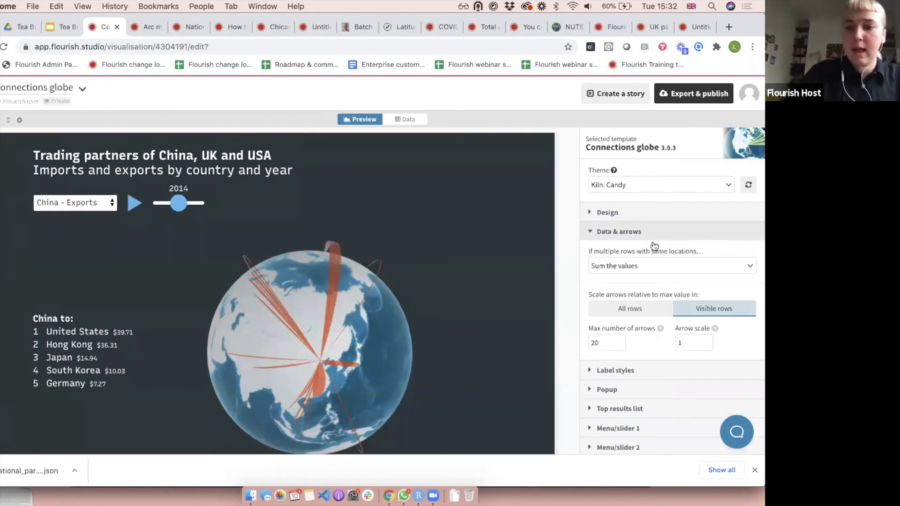
pyautogui.click(633, 268)
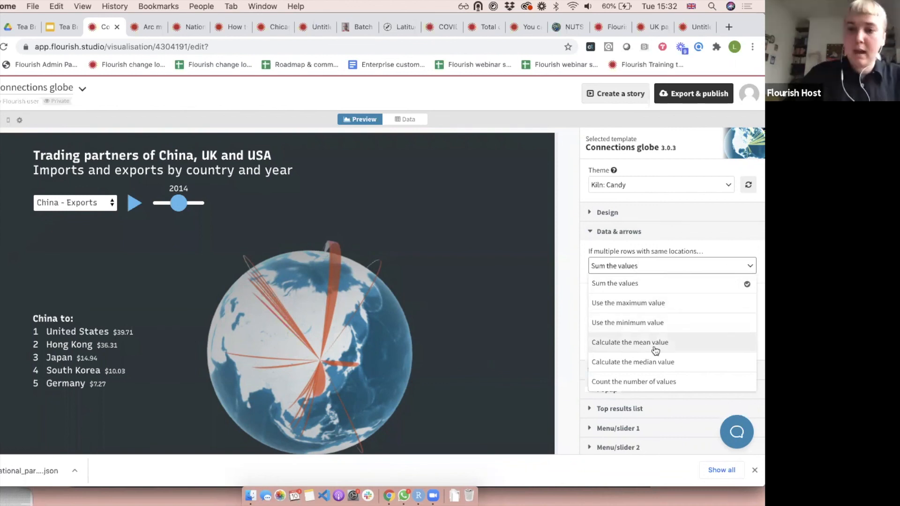
pyautogui.click(644, 232)
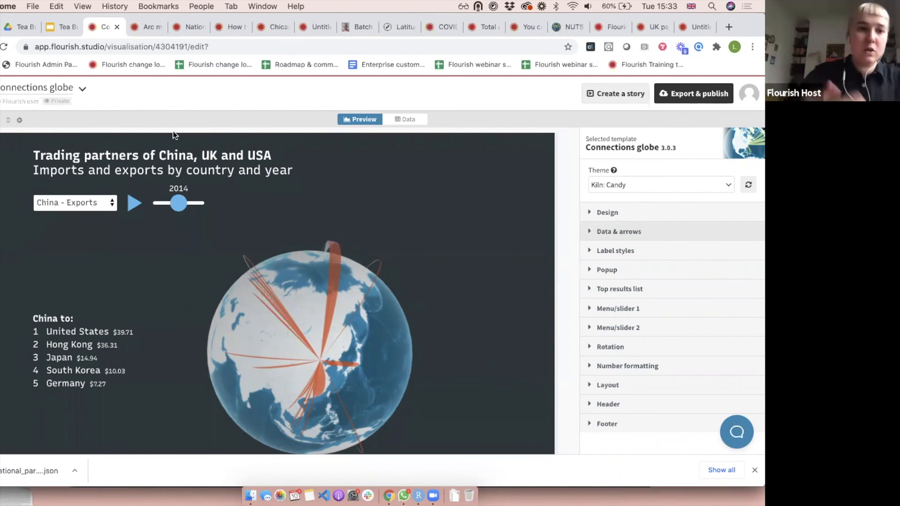
# - Return to the presentation, revisit the "Arc map" and "Connections globe" slides, and show the closing "Thank you!" slide
pyautogui.click(62, 27)
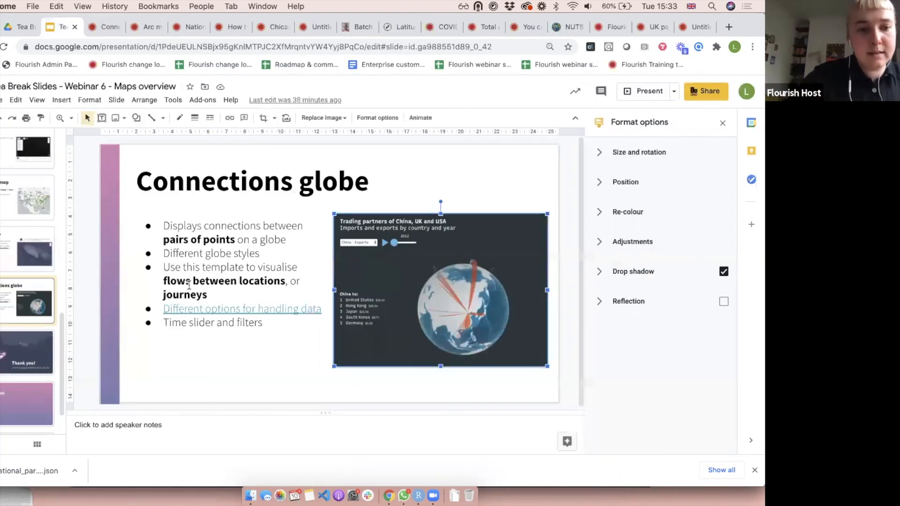
pyautogui.click(32, 243)
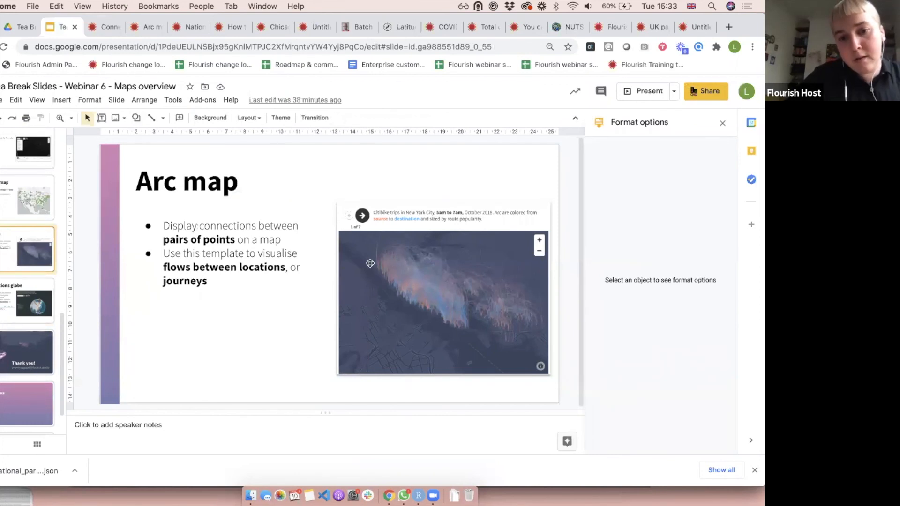
pyautogui.click(7, 302)
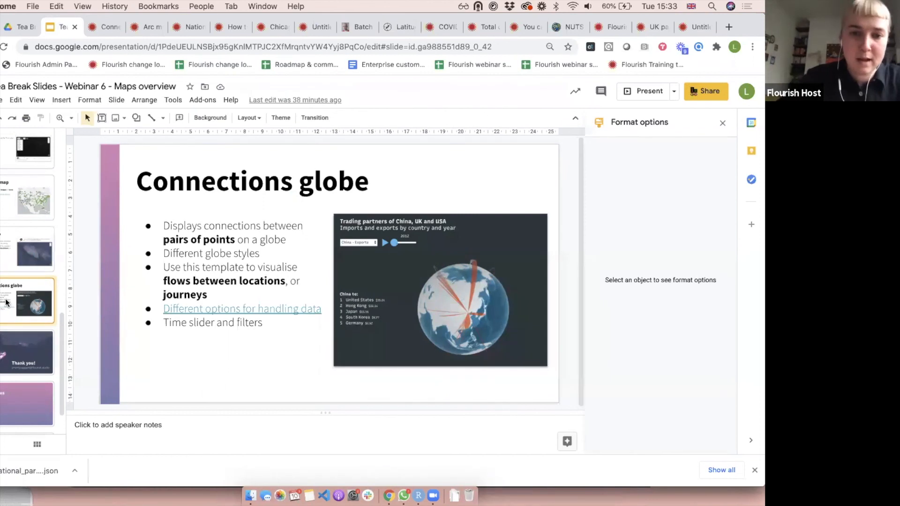
pyautogui.scroll(-2, 6, 302)
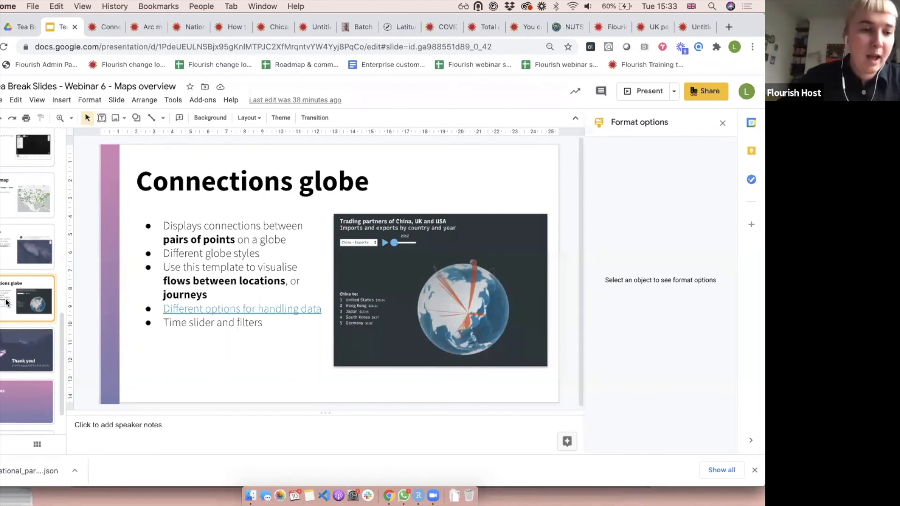
pyautogui.click(5, 303)
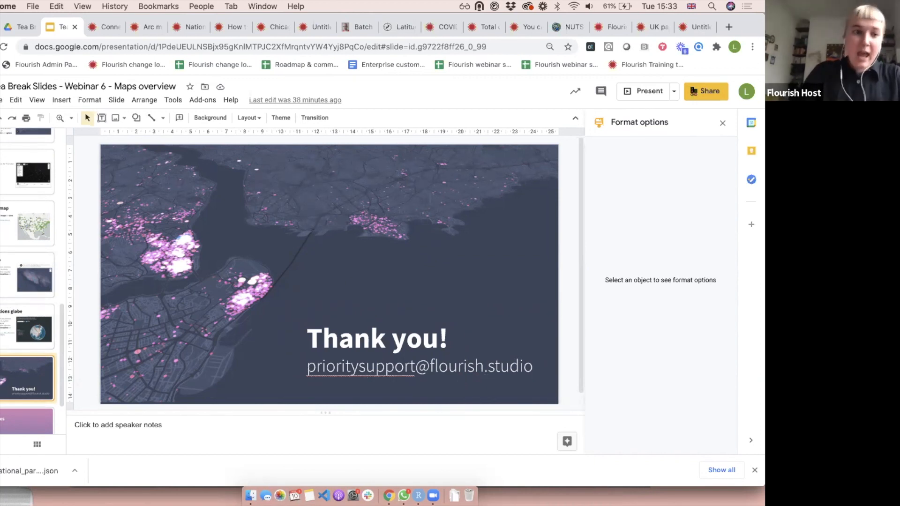
pyautogui.scroll(5, 28, 281)
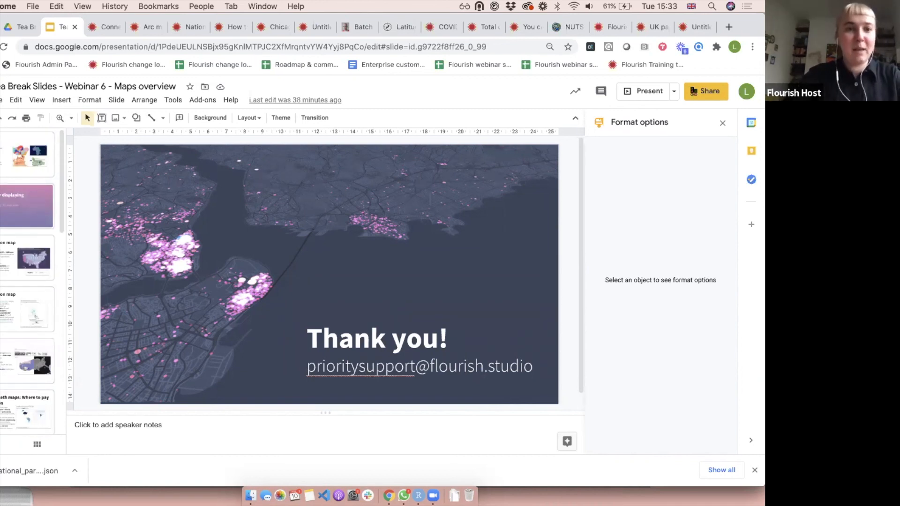
# - Load the Tea Break webinars page at flourish.studio/training in place of the Connections globe editor
pyautogui.click(98, 26)
pyautogui.click(97, 47)
pyautogui.write('fl')
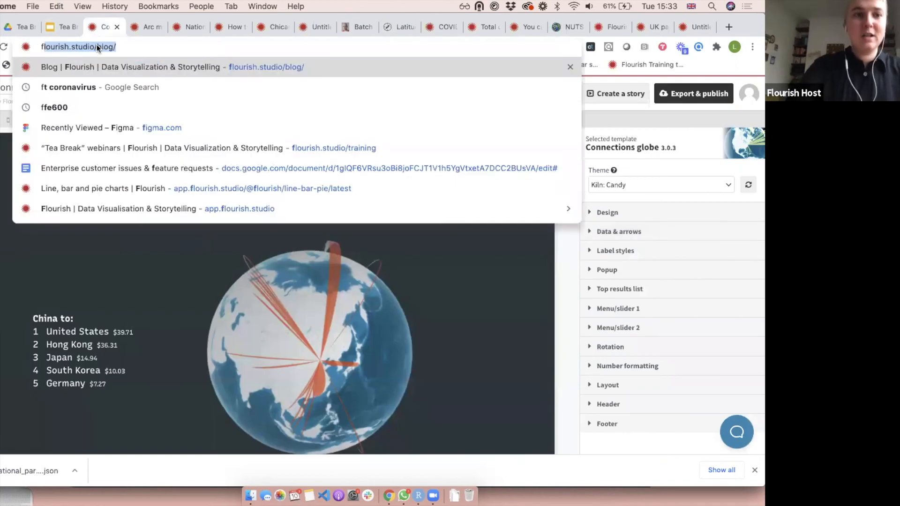
pyautogui.write('ourish.studio/tr')
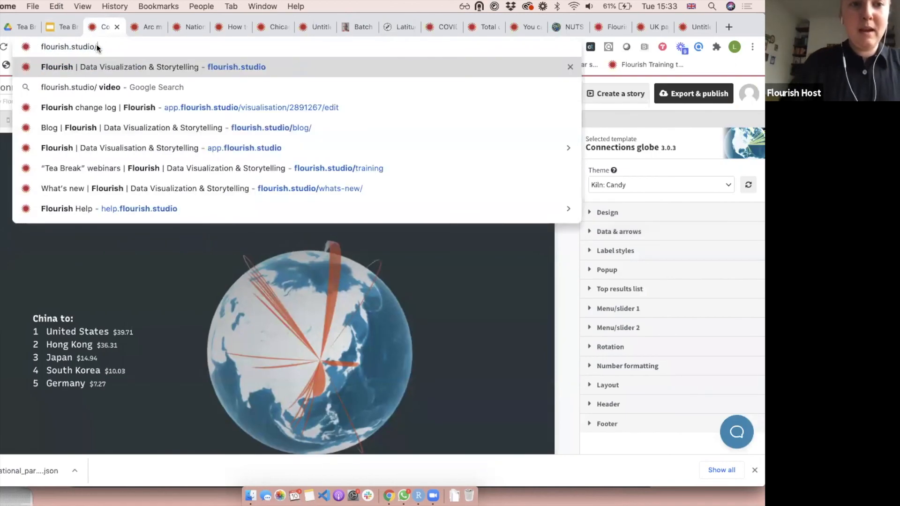
pyautogui.press('Return')
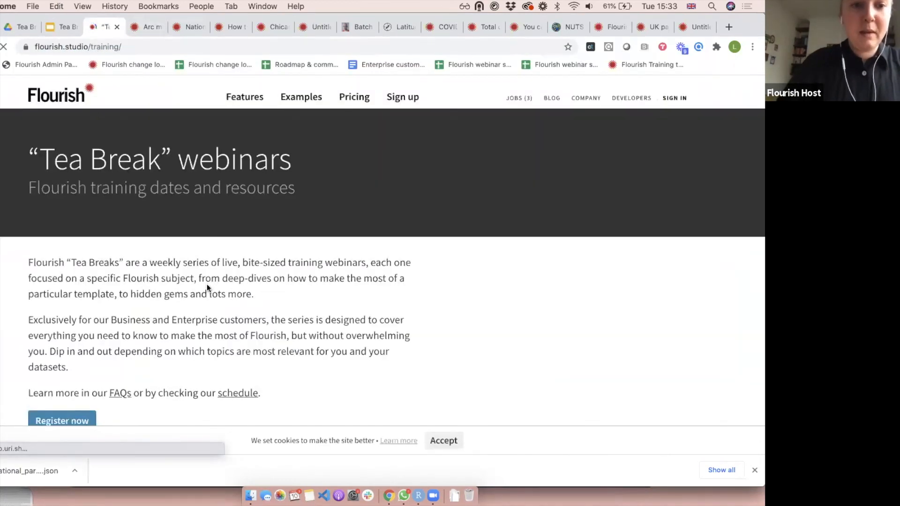
# - Look through the upcoming Tea Break webinars and point out the 17 November 2020 session "Projection map: The basics"
pyautogui.scroll(-5, 206, 284)
pyautogui.scroll(-2, 207, 284)
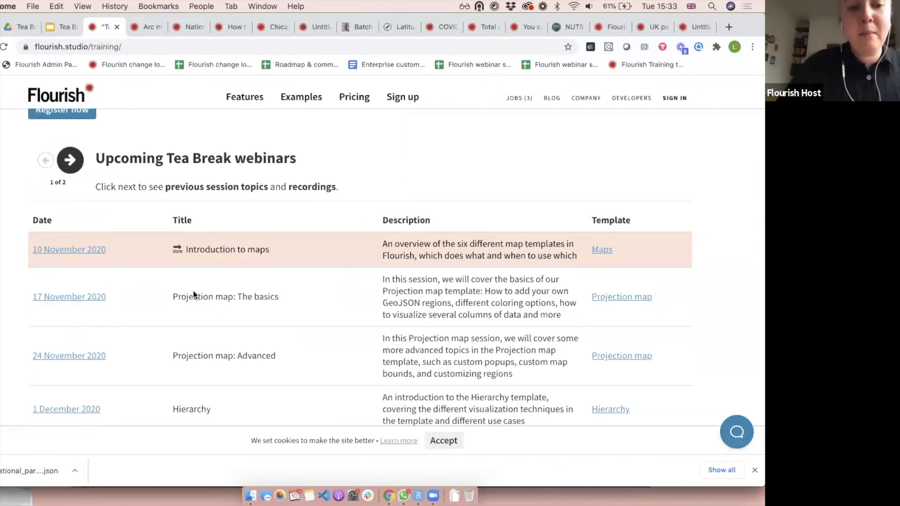
pyautogui.doubleClick(193, 295)
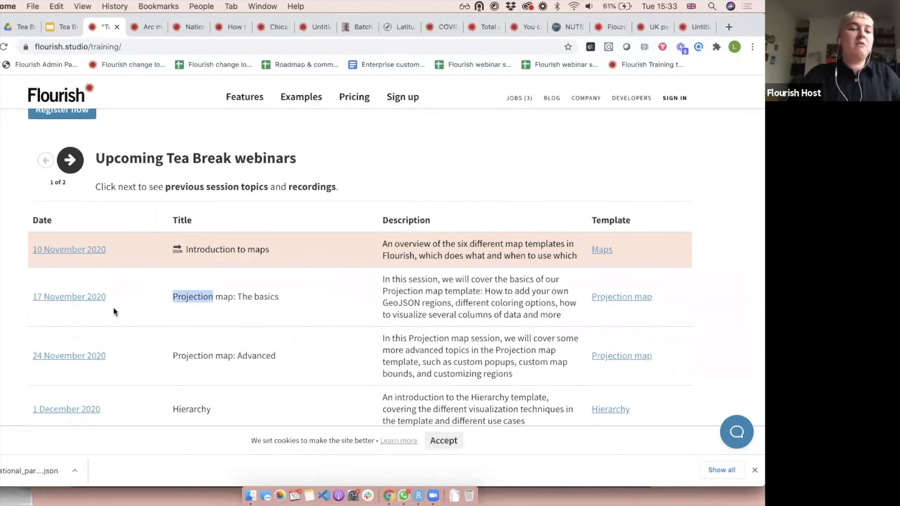
pyautogui.click(247, 297)
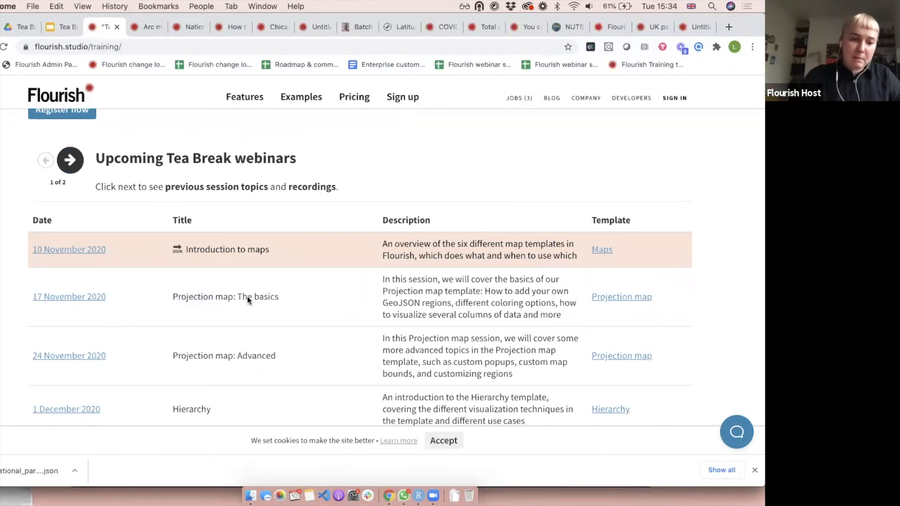